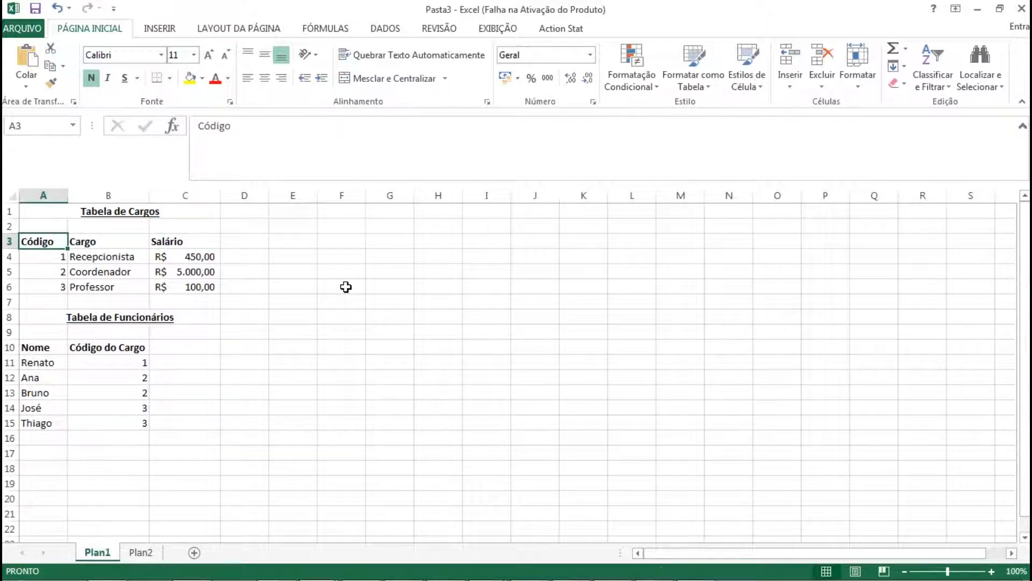
Examine the Código, Cargo and Salário columns of the Tabela de Cargos, from the headers in row 3 to row 6.
key("shift+Down")
key("shift+Down")
key("shift+Down")
key("Right")
key("shift+Down")
key("shift+Down")
key("shift+Down")
key("Right")
key("shift+Down")
key("shift+Down")
key("shift+Down")
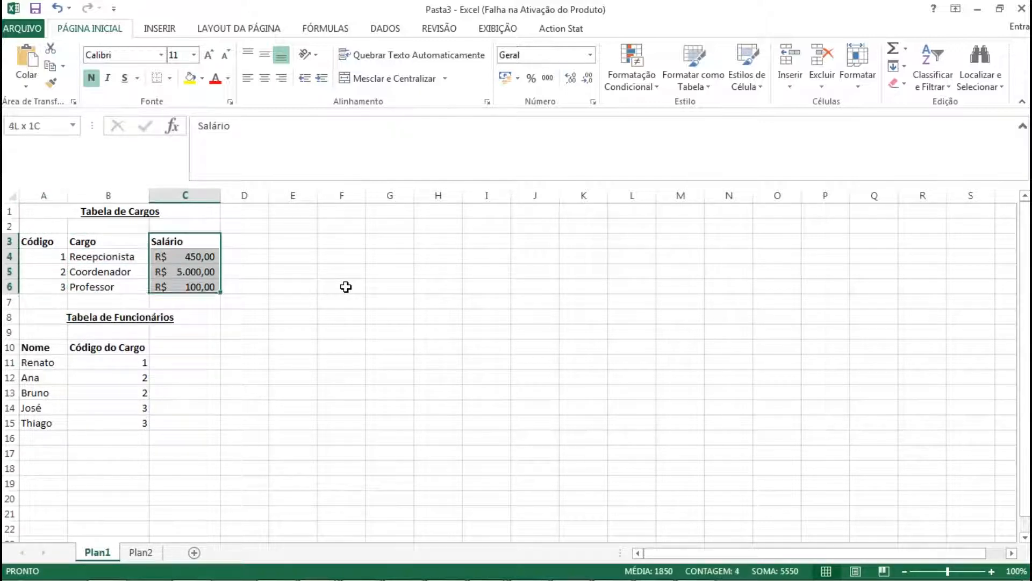
Unmerge the "Tabela de Cargos" title, and merge and center it again across A1:C1.
key("Up")
key("Left")
key("Up")
key("Down")
key("Up")
key("Down")
key("Up")
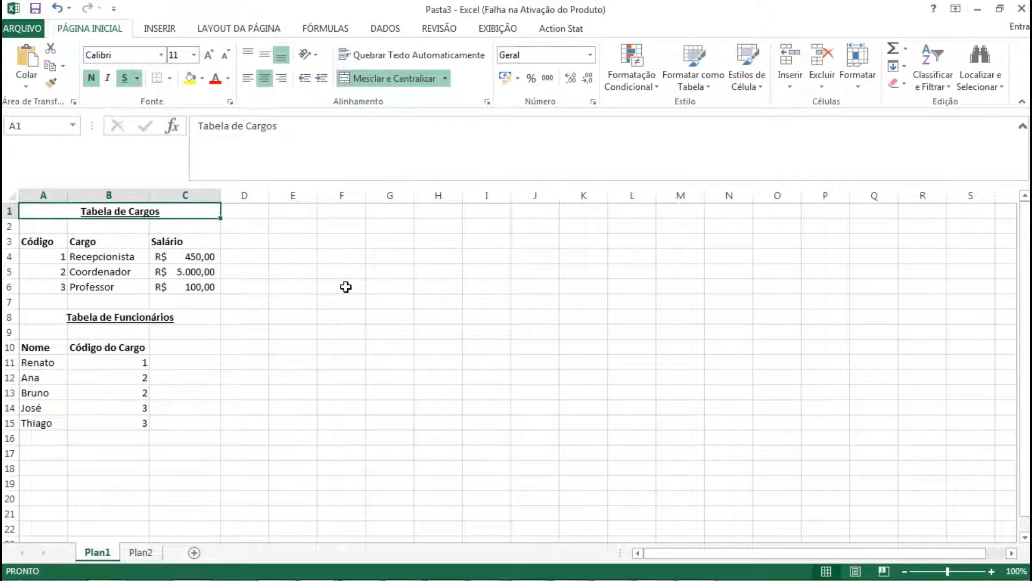
left_click(407, 85)
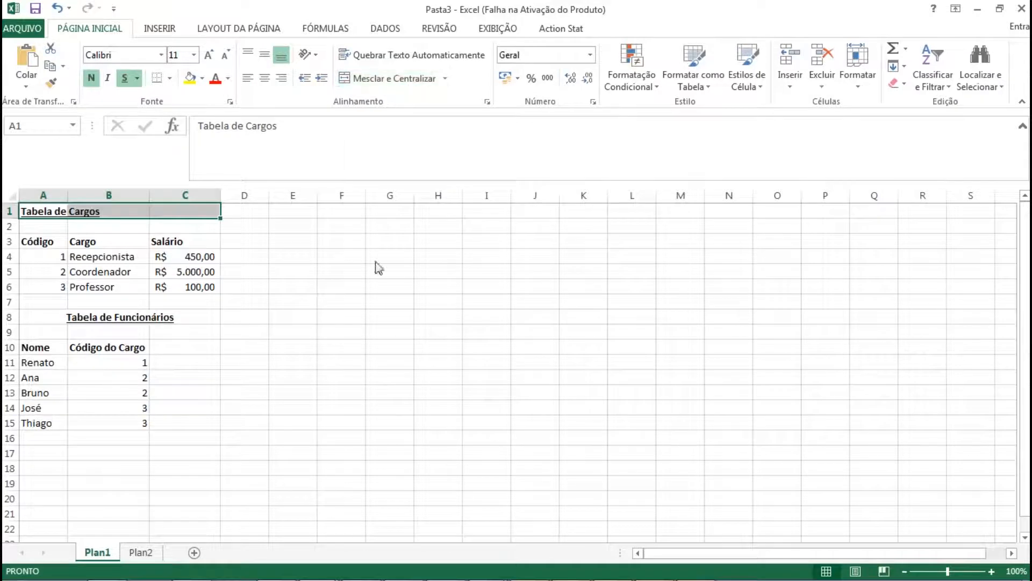
left_click(346, 303)
left_click(28, 212)
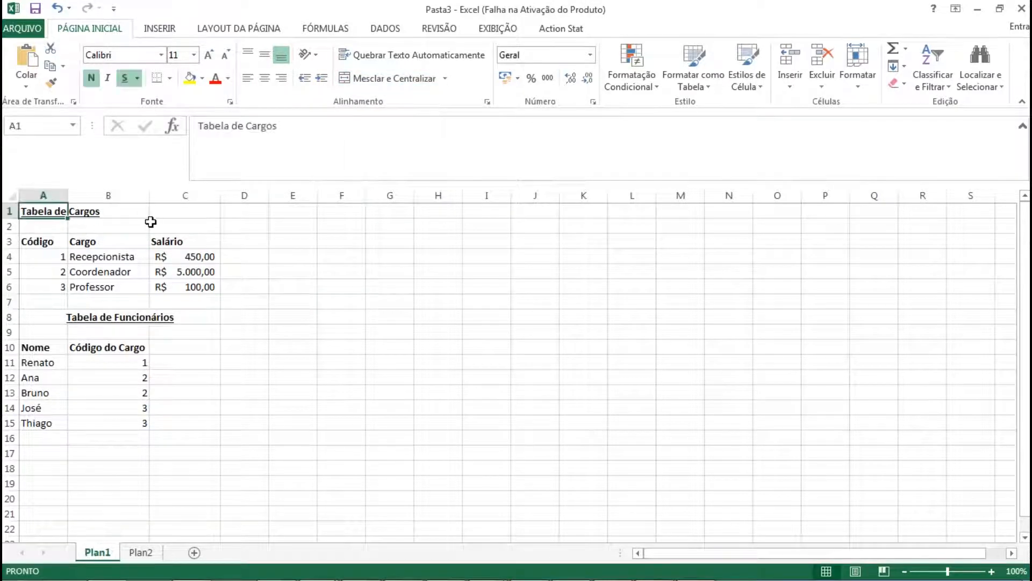
left_click(198, 213, "shift")
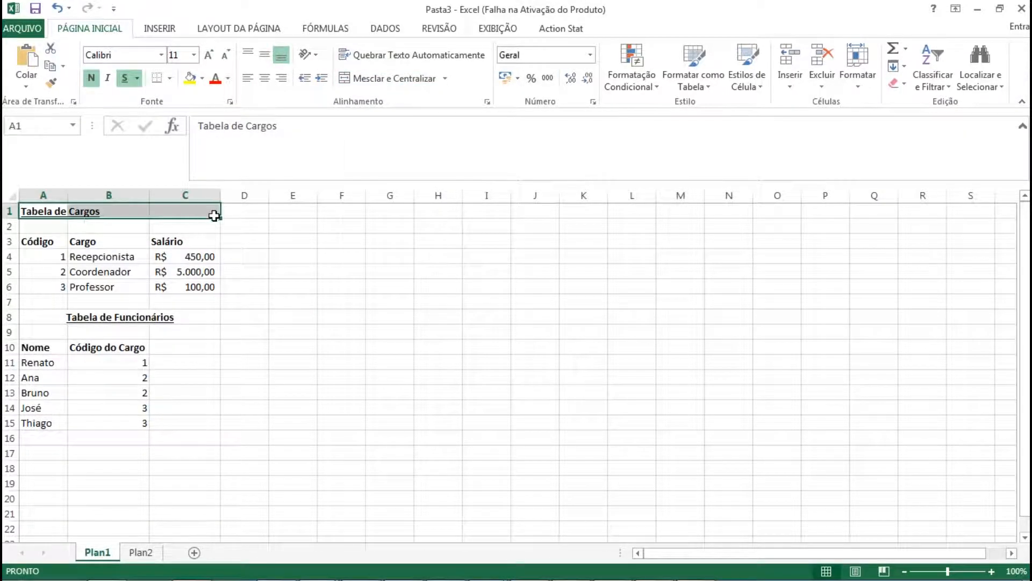
left_click(405, 78)
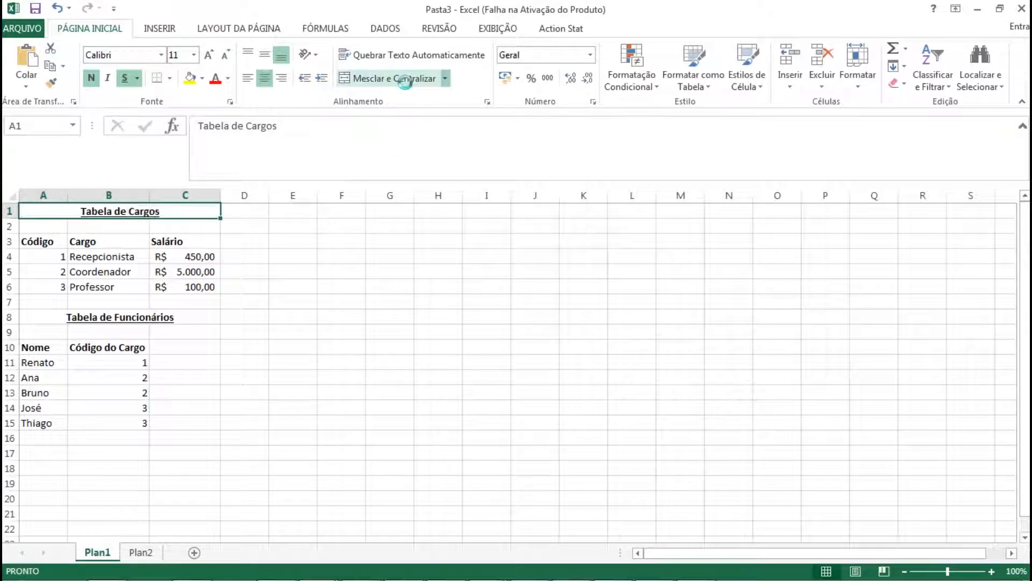
left_click(354, 299)
Review the Tabela de Cargos headers in A3:C3 and each code, role and salary entry in rows 4 to 6.
left_click_drag(35, 241, 164, 241)
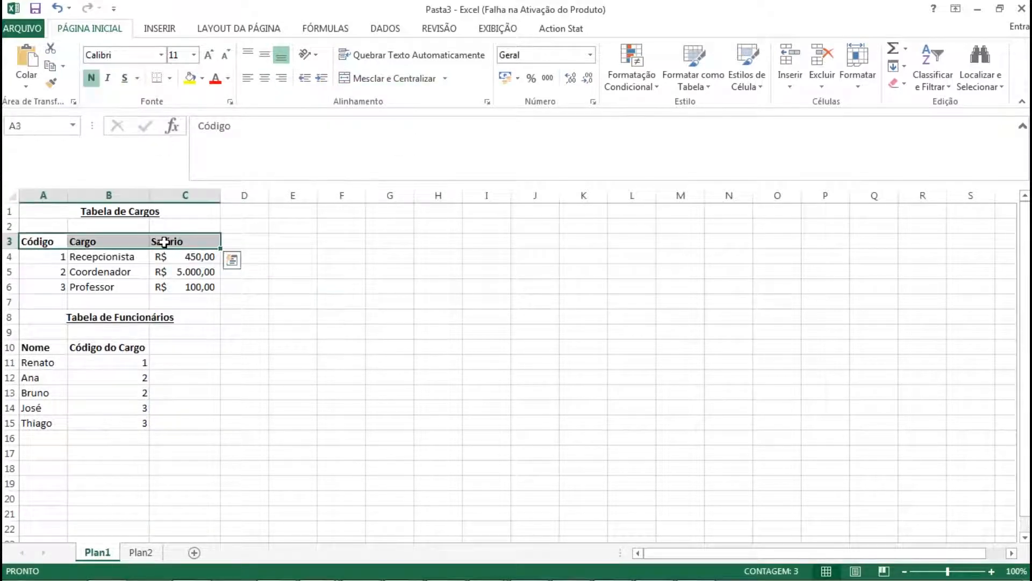
left_click(377, 278)
left_click(64, 256)
left_click(59, 273)
left_click(60, 287)
left_click(111, 257)
left_click(110, 271)
left_click(115, 286)
left_click(187, 255)
left_click(189, 271)
left_click(190, 285)
Compare the Moeda and Contábil number formats for salary cell C4 without applying a change.
left_click(196, 257)
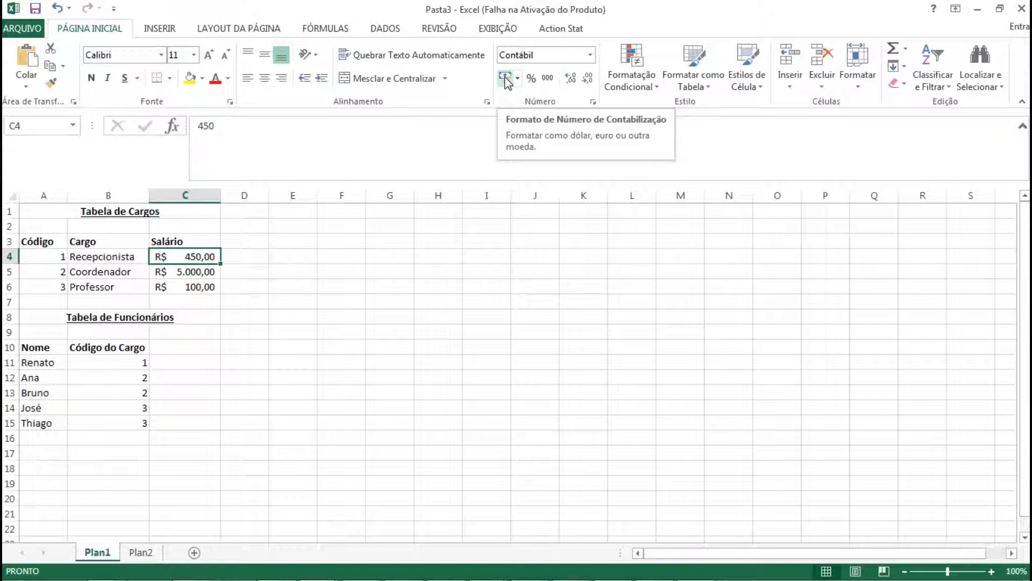
left_click(593, 101)
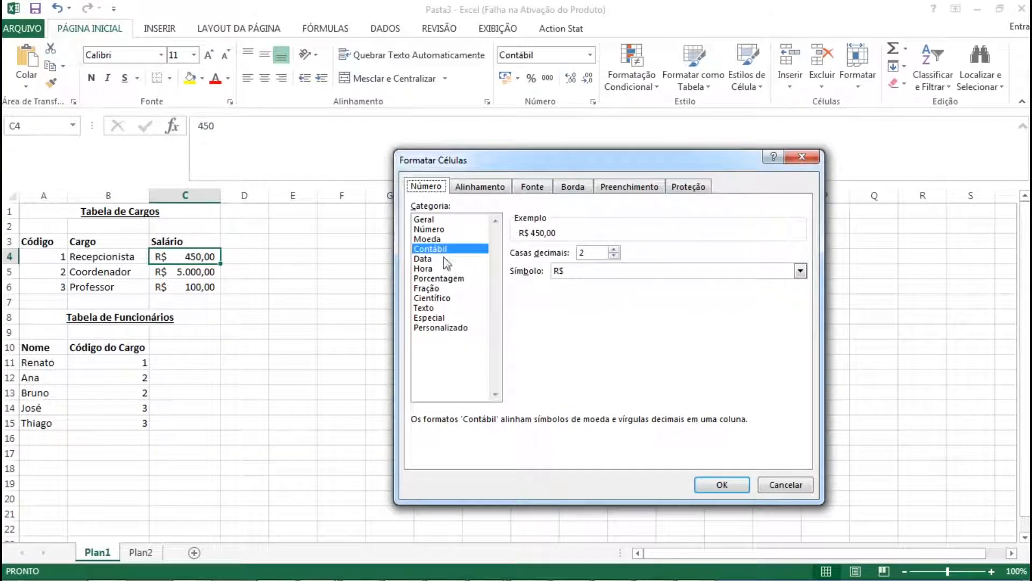
left_click(438, 239)
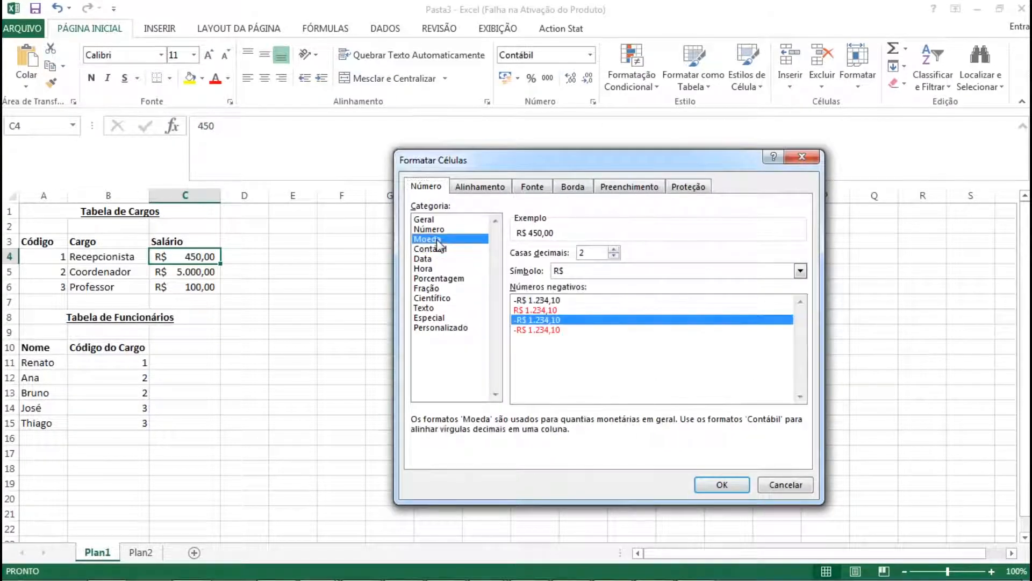
left_click(439, 250)
left_click(438, 240)
left_click(439, 250)
left_click(439, 241)
left_click(786, 486)
Format the salaries in C4:C6 with the Moeda number format.
left_click_drag(188, 257, 203, 288)
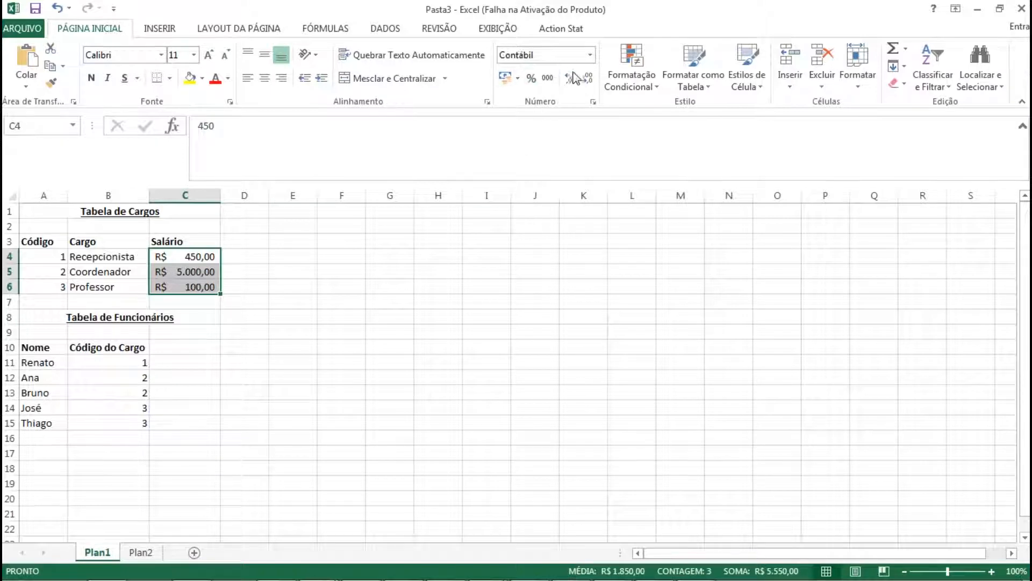
left_click(590, 55)
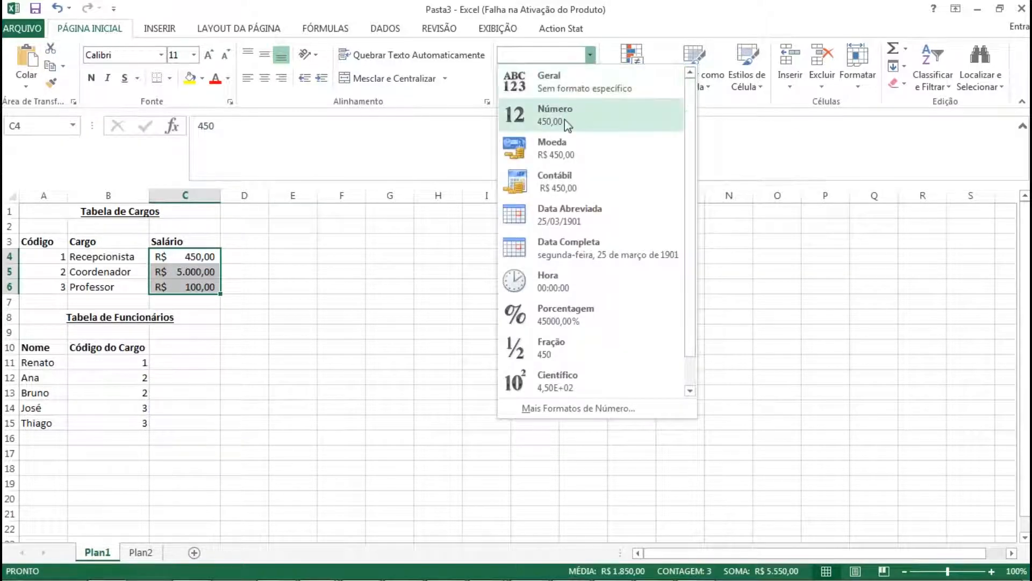
left_click(586, 146)
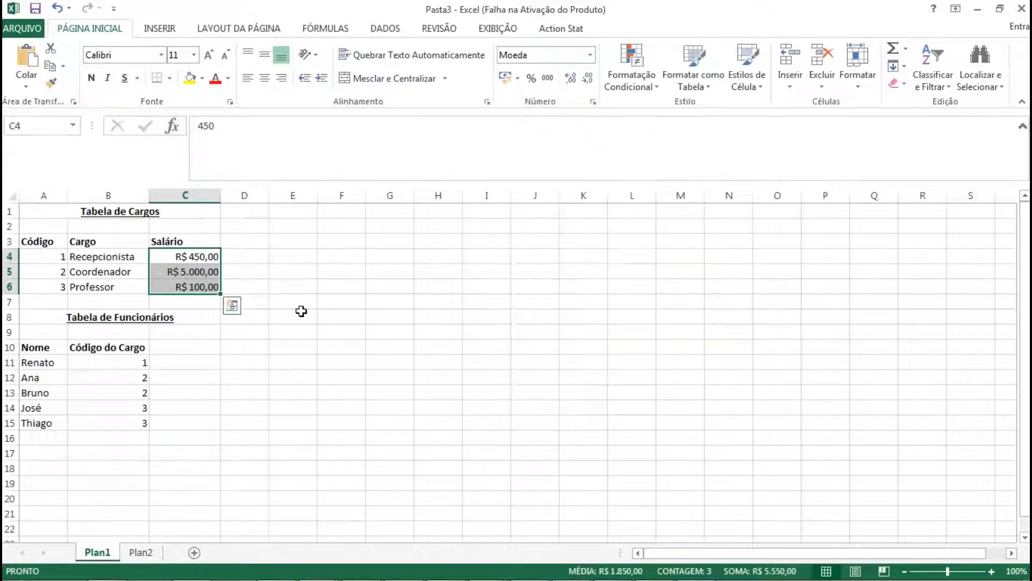
left_click(293, 265)
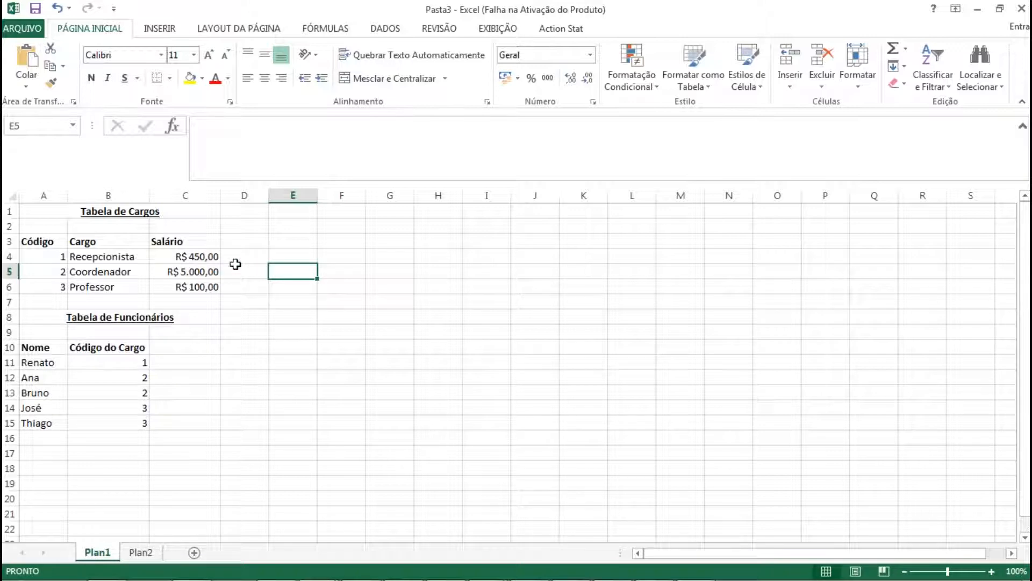
Examine the Nome and Código do Cargo columns of the Tabela de Funcionários and the empty column beside them.
left_click(261, 326)
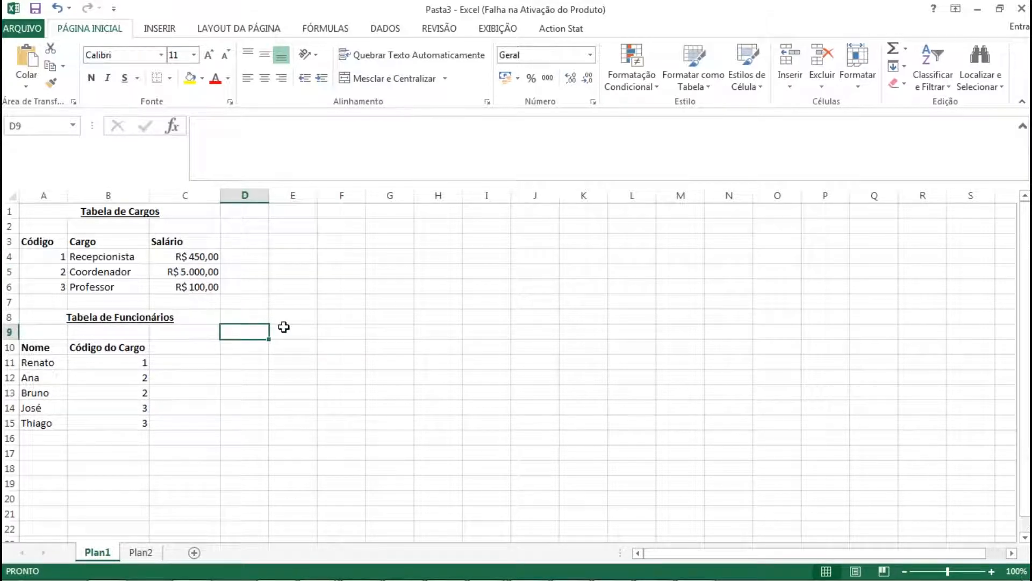
left_click(39, 348)
left_click(135, 351)
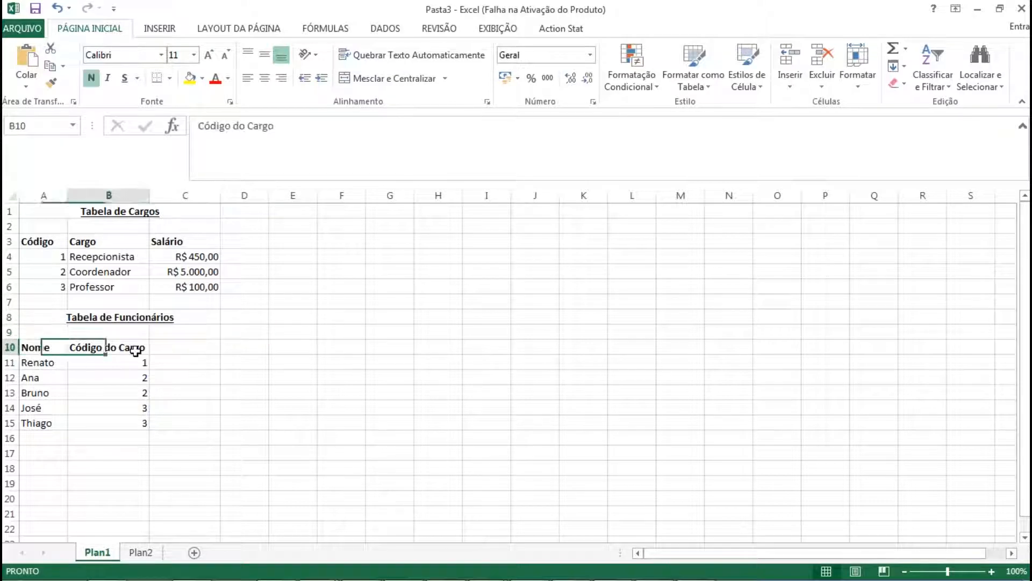
left_click(43, 362)
left_click(46, 438)
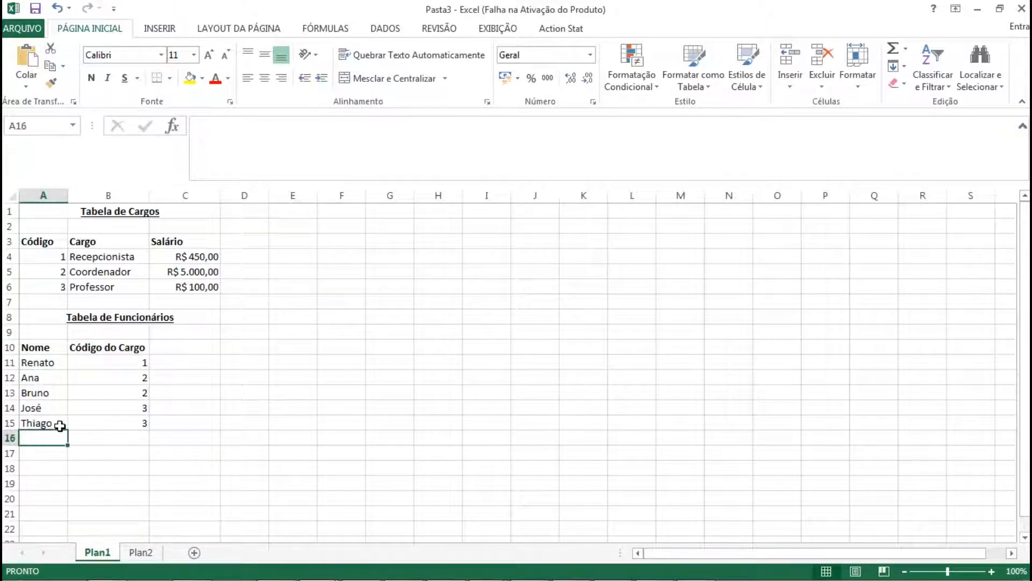
left_click(110, 366)
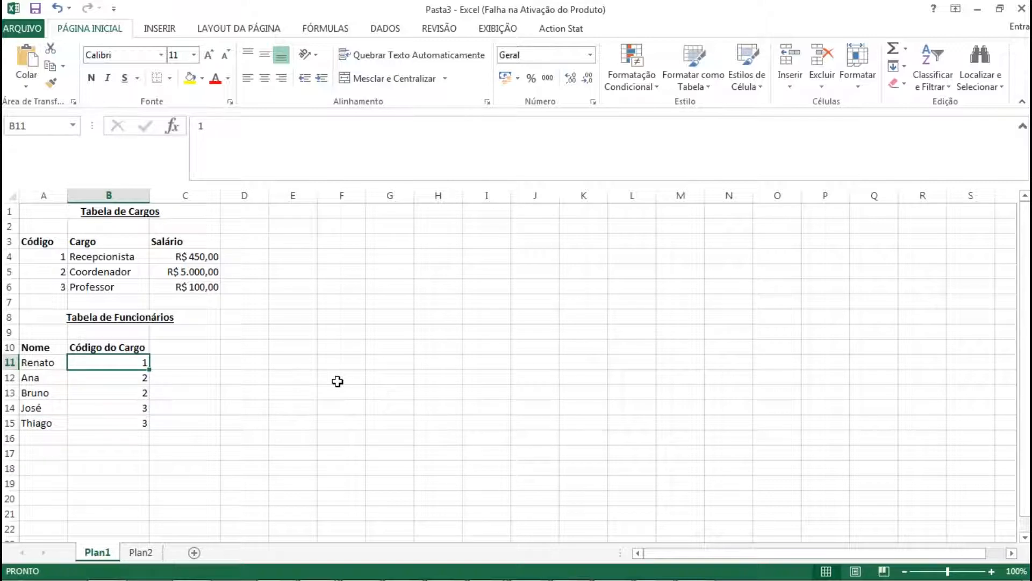
key("Up")
key("Down")
key("Down")
key("Down")
key("Down")
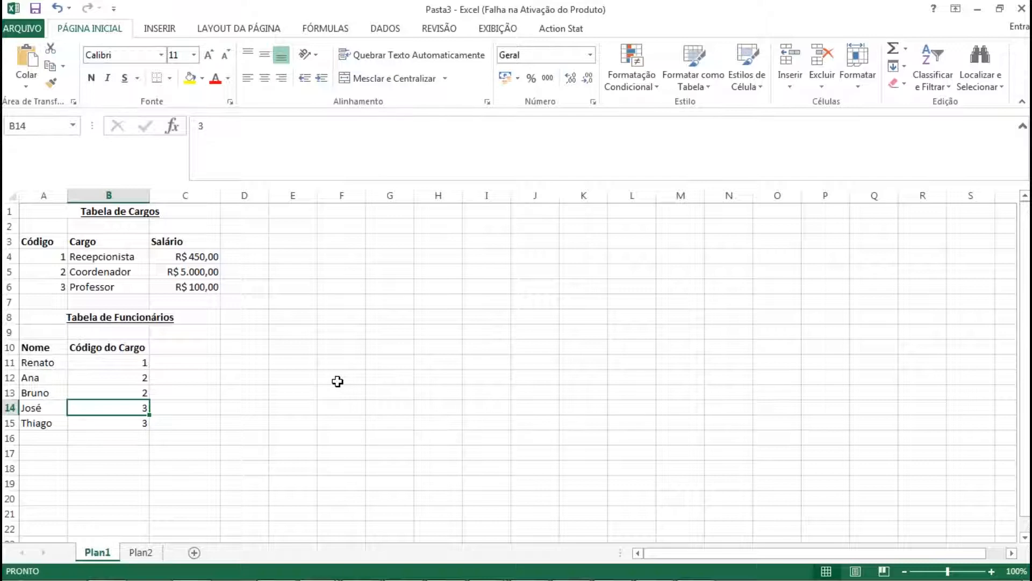
key("Up")
key("Up")
key("Up")
key("Up")
key("Right")
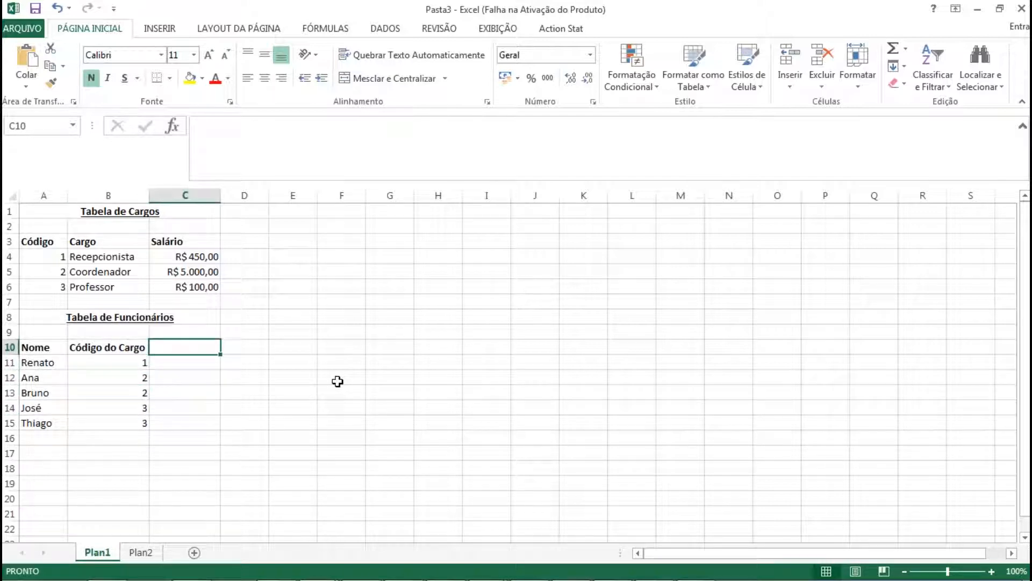
key("Left")
key("Right")
Unmerge the "Tabela de Funcionários" title in row 8, and merge and center it again across A8:C8.
key("Up")
key("Up")
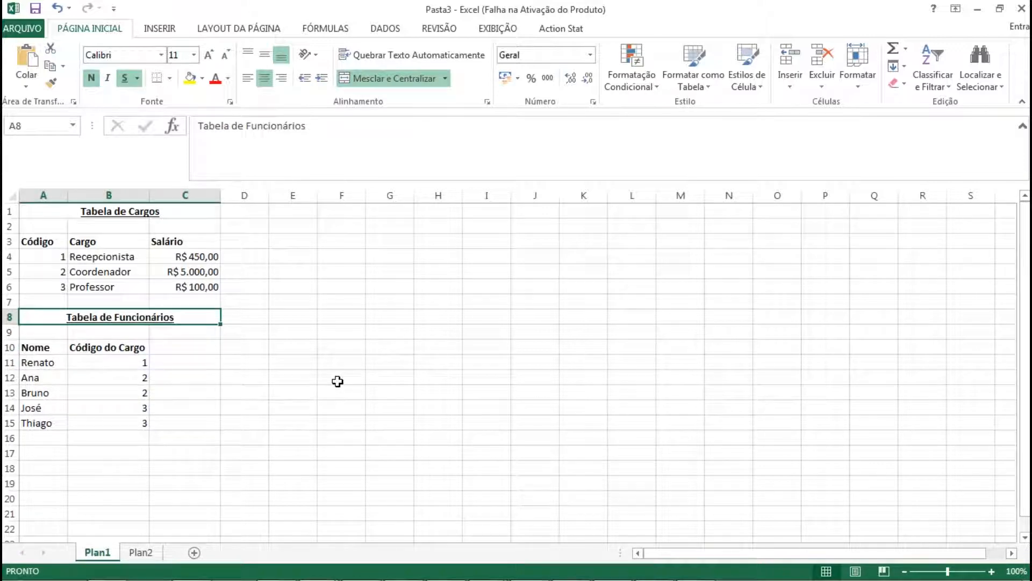
left_click(418, 81)
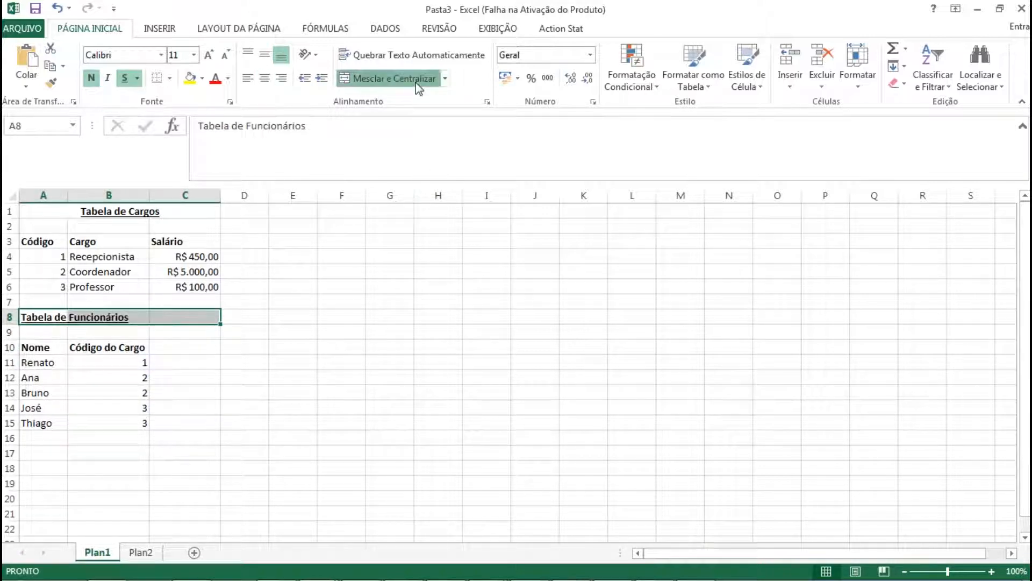
left_click(418, 85)
left_click(276, 373)
Add the column header "Cargo" in C10, beside Código do Cargo in the Tabela de Funcionários.
left_click(147, 350)
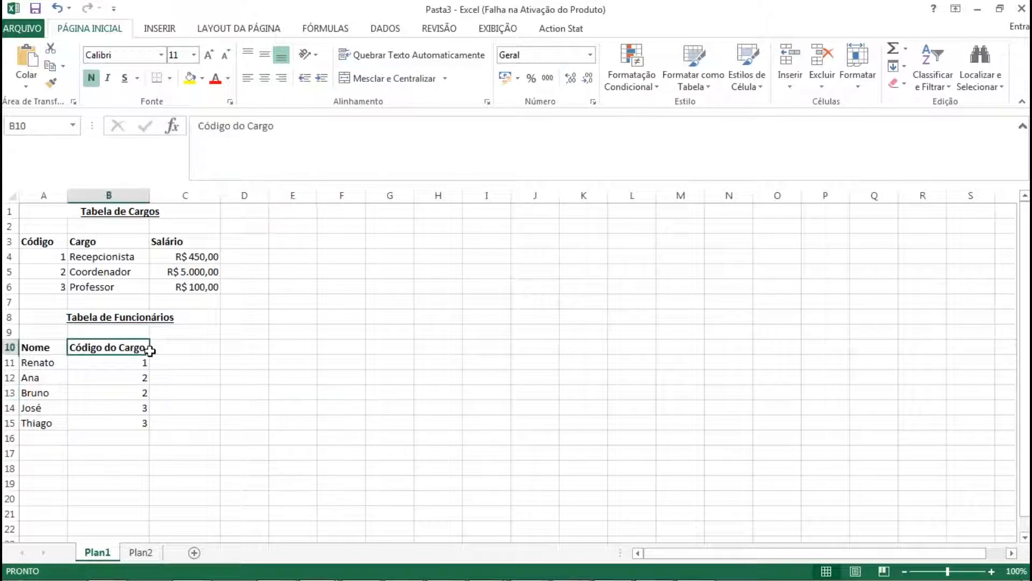
left_click(122, 362)
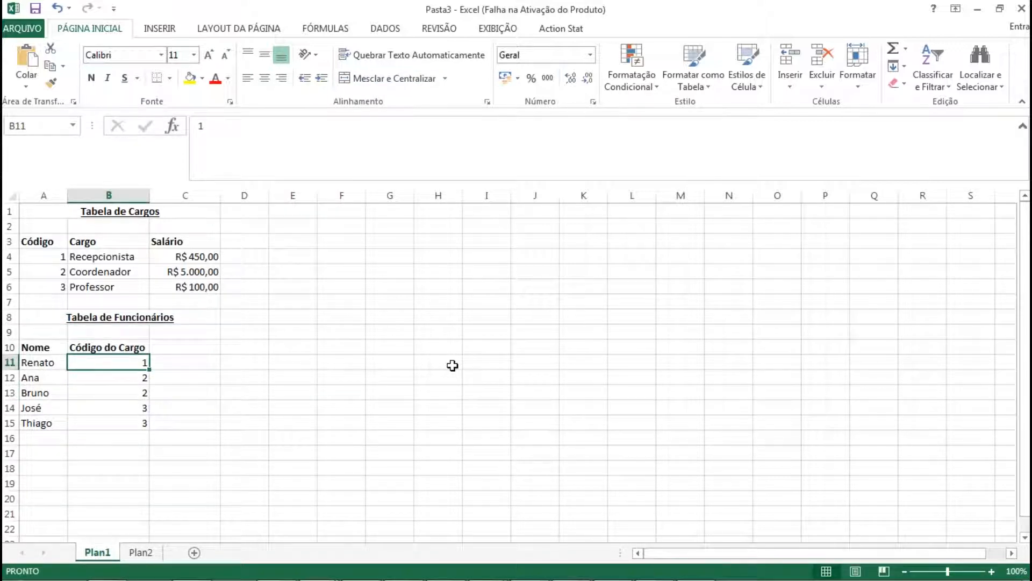
key("Right")
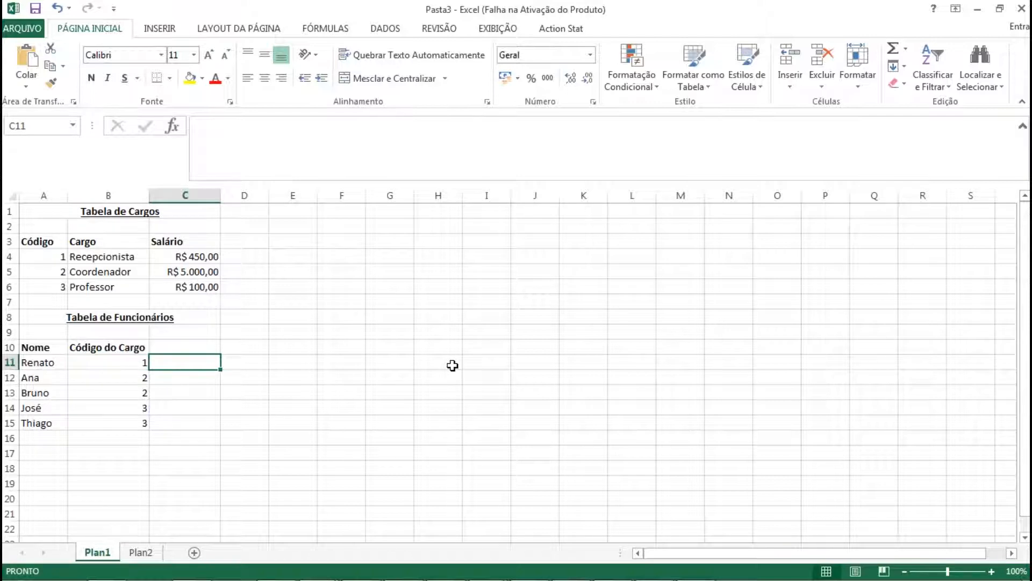
key("Up")
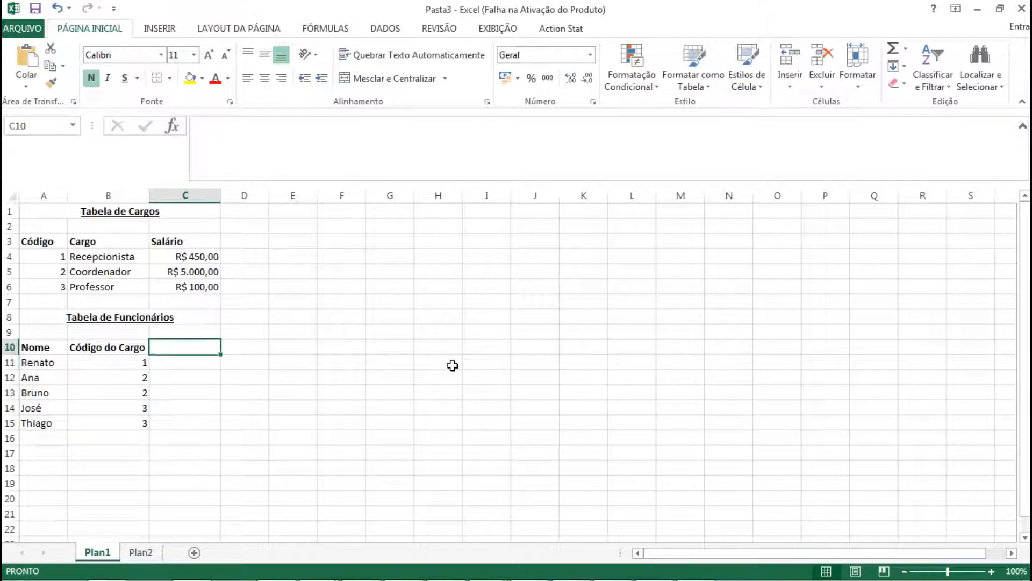
type("Cargo")
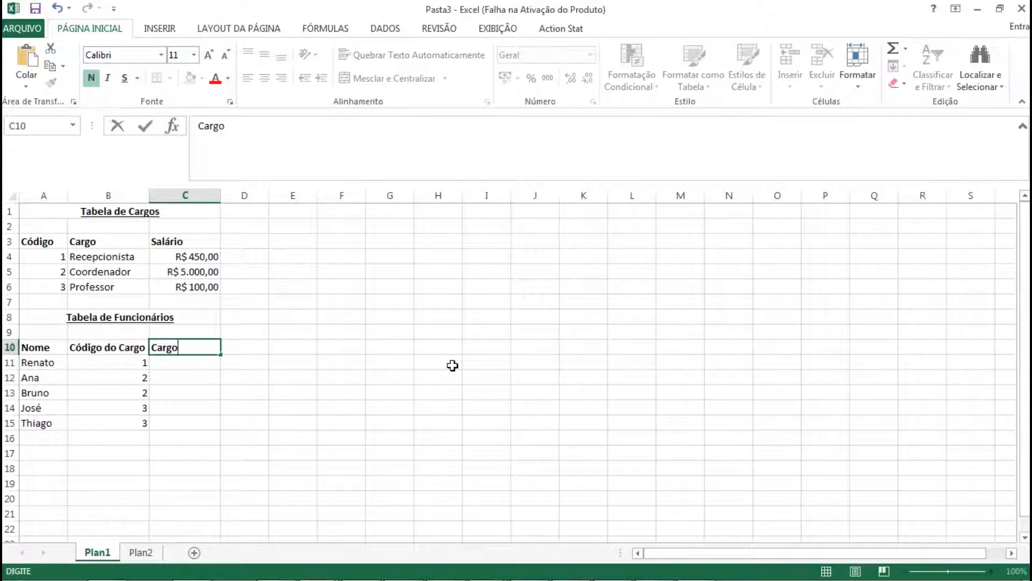
key("Return")
key("Up")
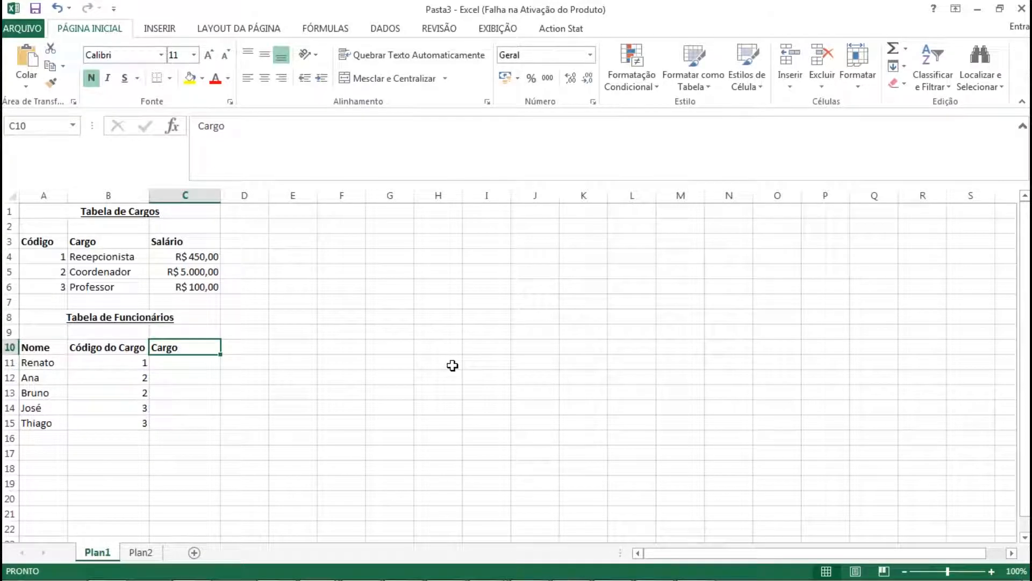
Examine how the role codes in column B of the Tabela de Funcionários relate to the Tabela de Cargos data in A4:C6.
key("Down")
key("Left")
key("Right")
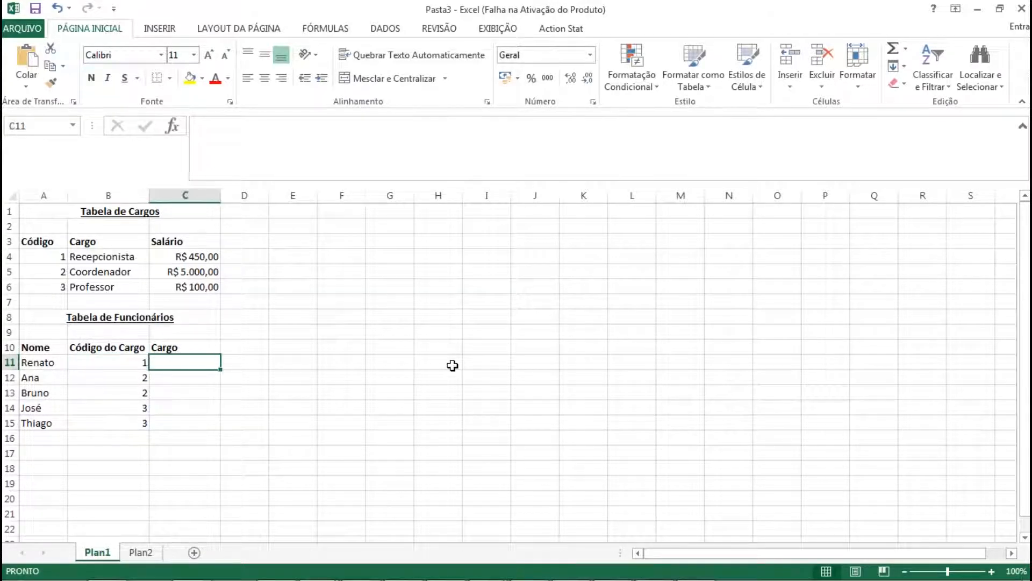
key("Left")
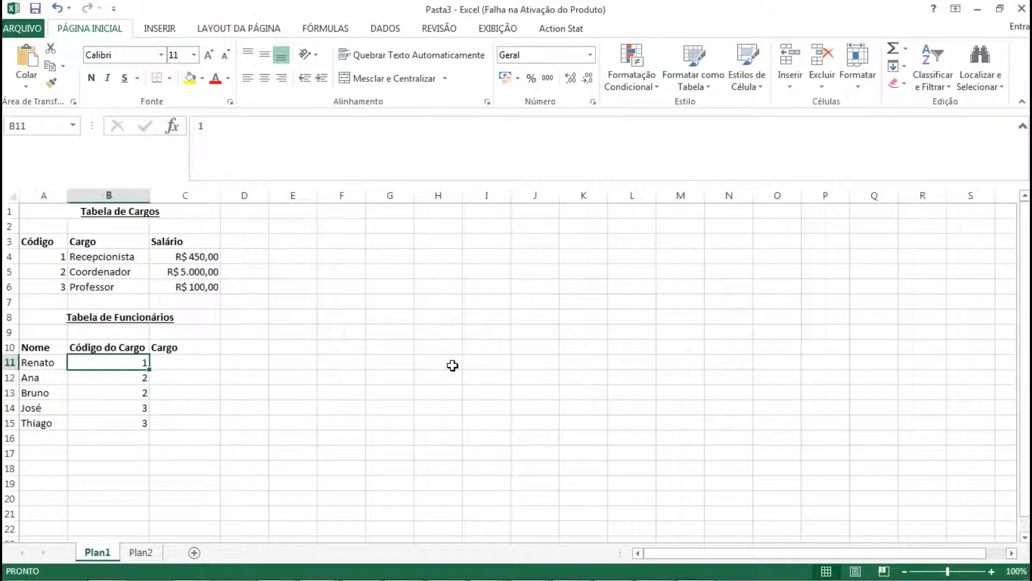
key("Up")
key("Up")
key("Up")
key("Up")
key("Up")
key("Up")
key("Up")
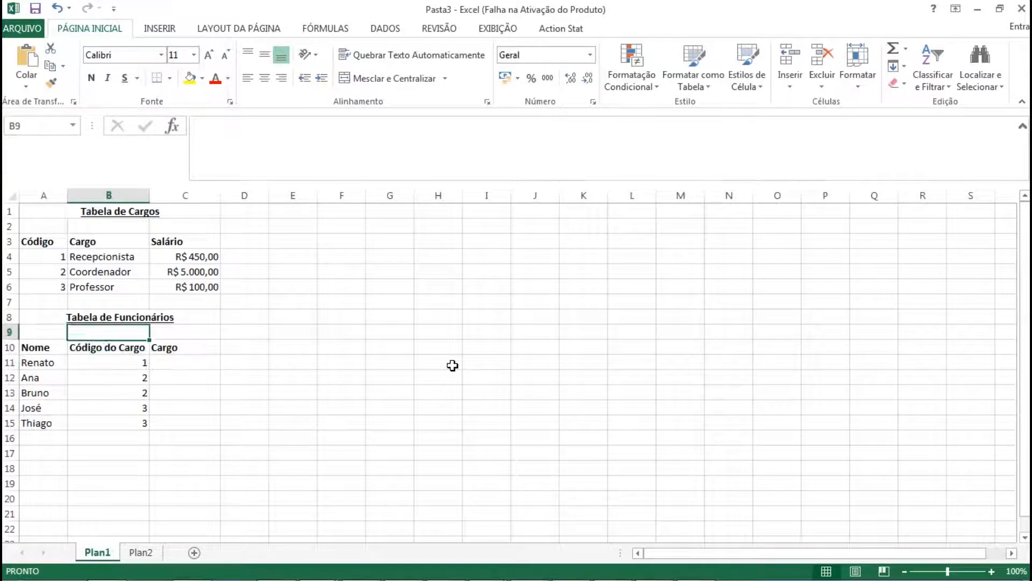
key("Left")
key("shift+Down")
key("shift+Right")
key("shift+Right")
key("shift+Down")
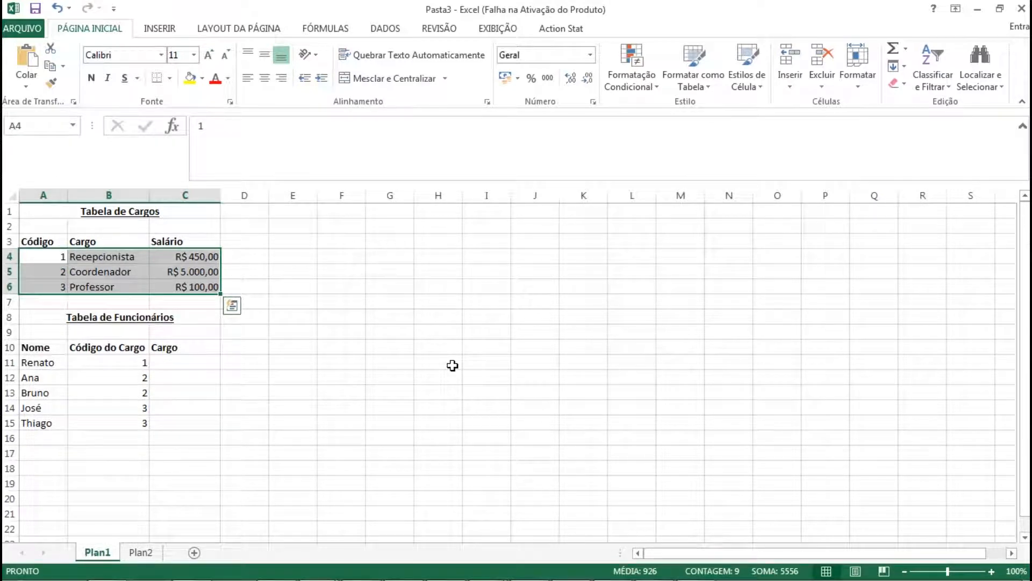
left_click(104, 259)
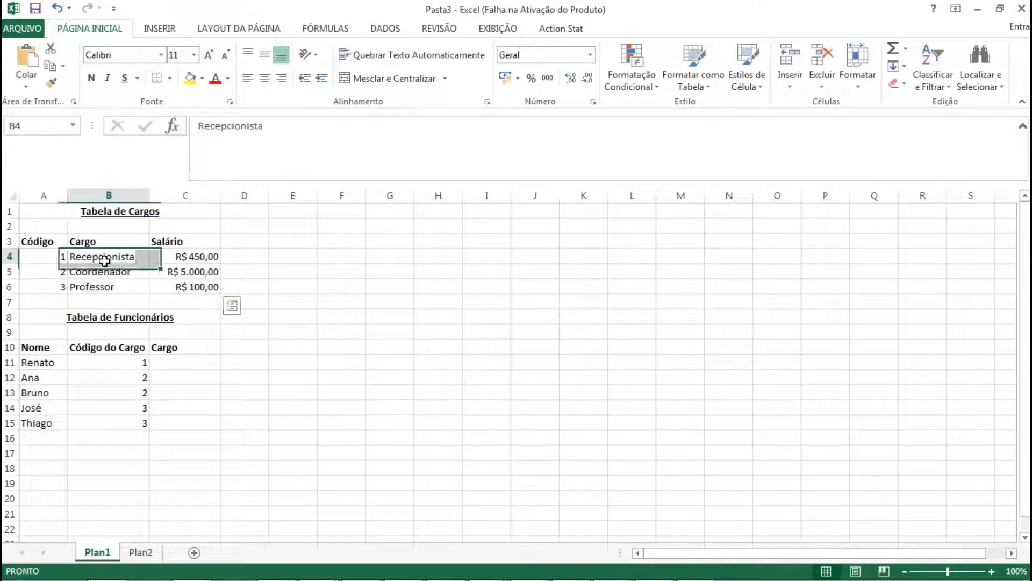
left_click(162, 364)
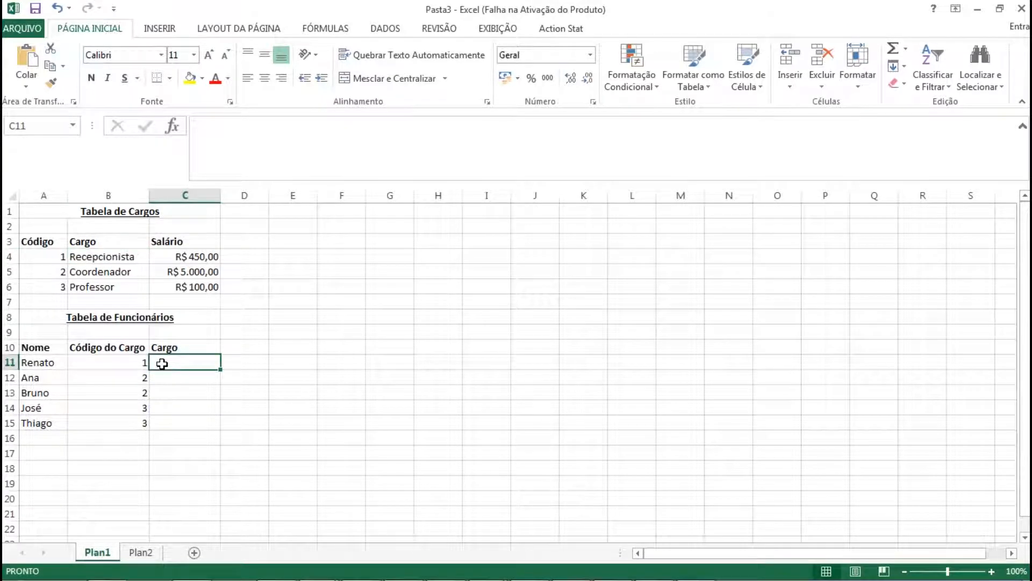
left_click(142, 379)
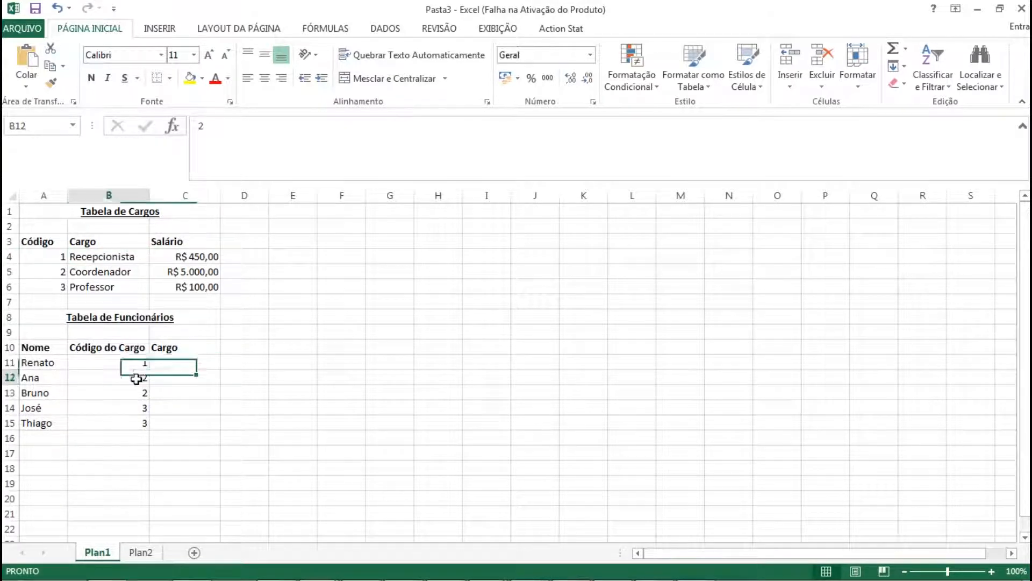
Match the role codes in the Tabela de Funcionários with the Coordenador and Professor rows in the Tabela de Cargos.
left_click(58, 271)
left_click(121, 275)
left_click(137, 408)
left_click(60, 285)
left_click(101, 287)
Start a PROCV formula in C11 under Cargo, with B11 as the lookup value.
left_click(201, 363)
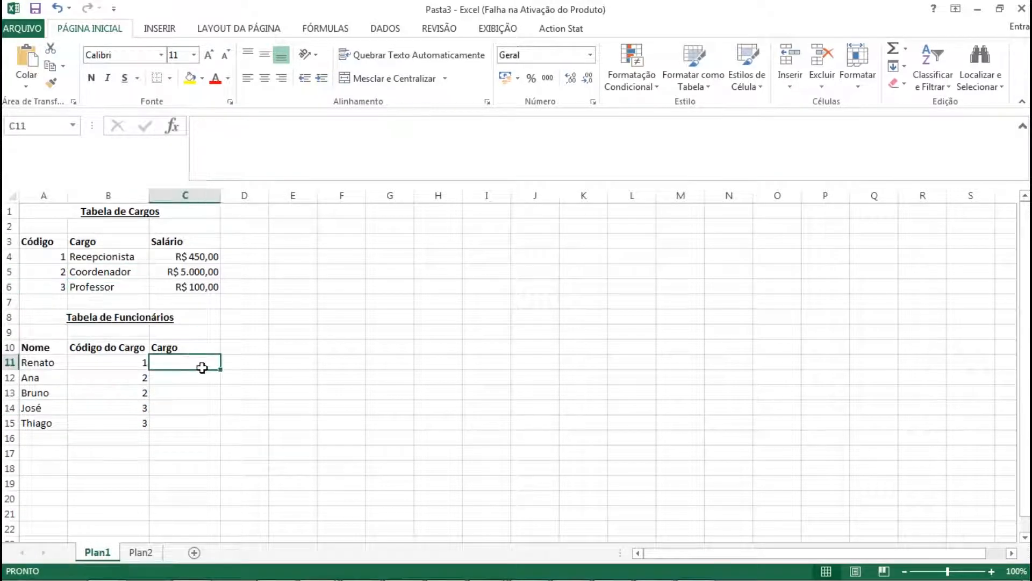
left_click(254, 138)
type("=p")
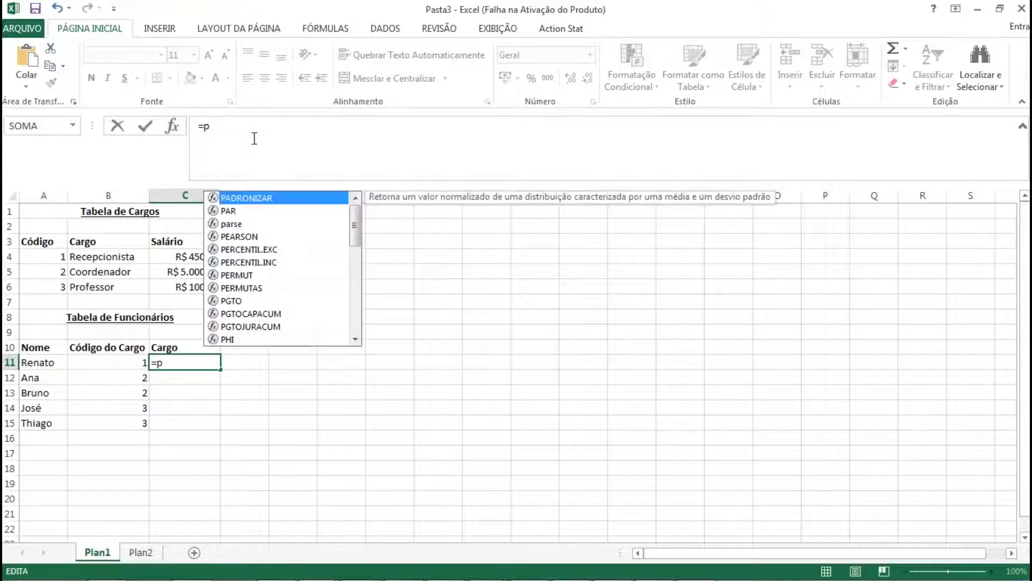
type("roc")
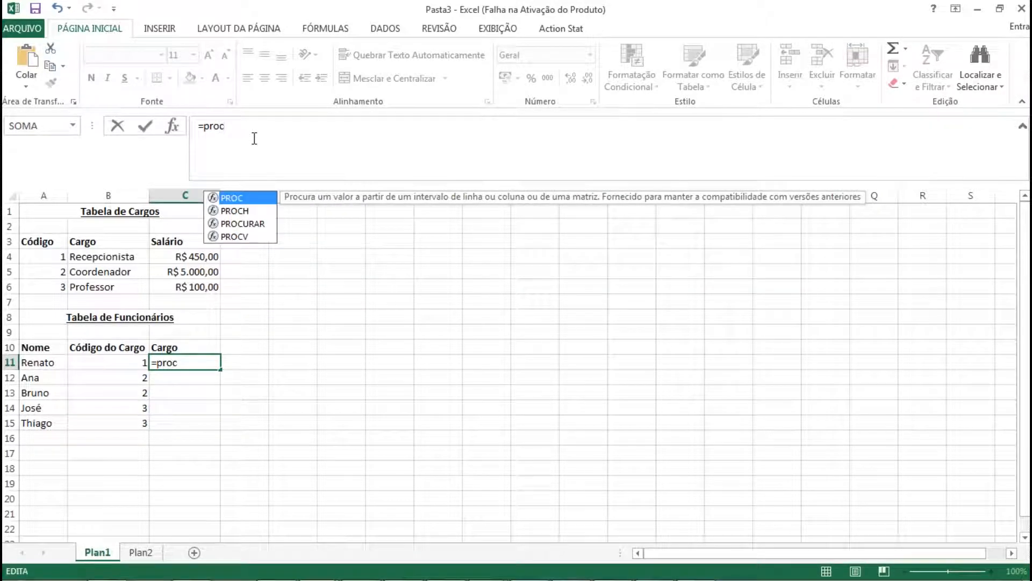
type("v")
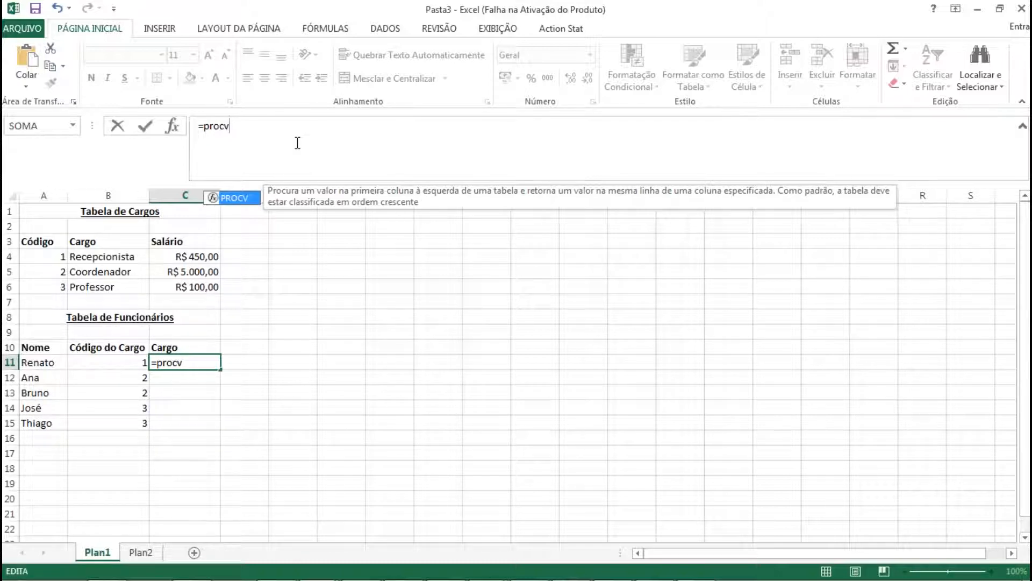
type("(")
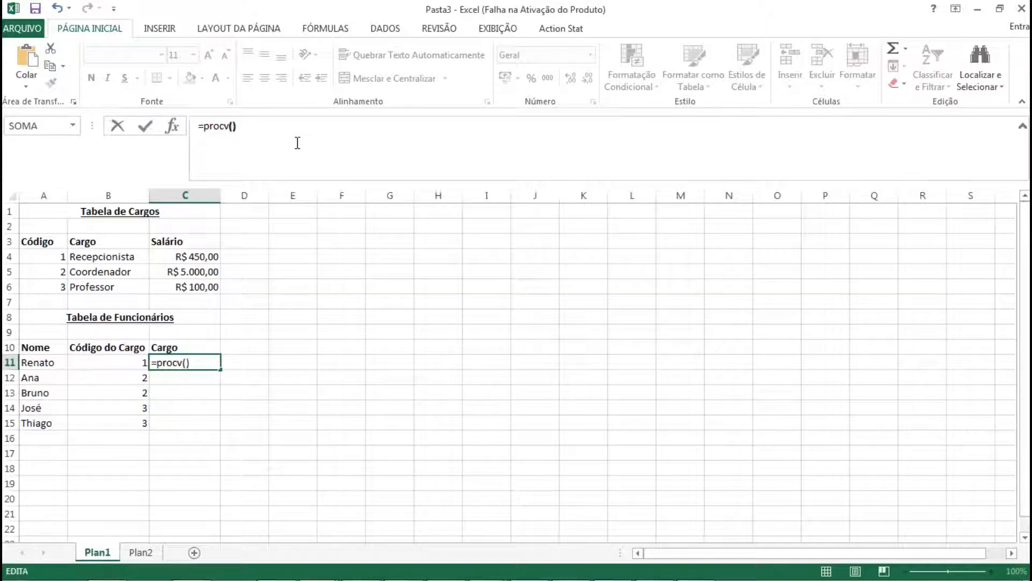
key("Left")
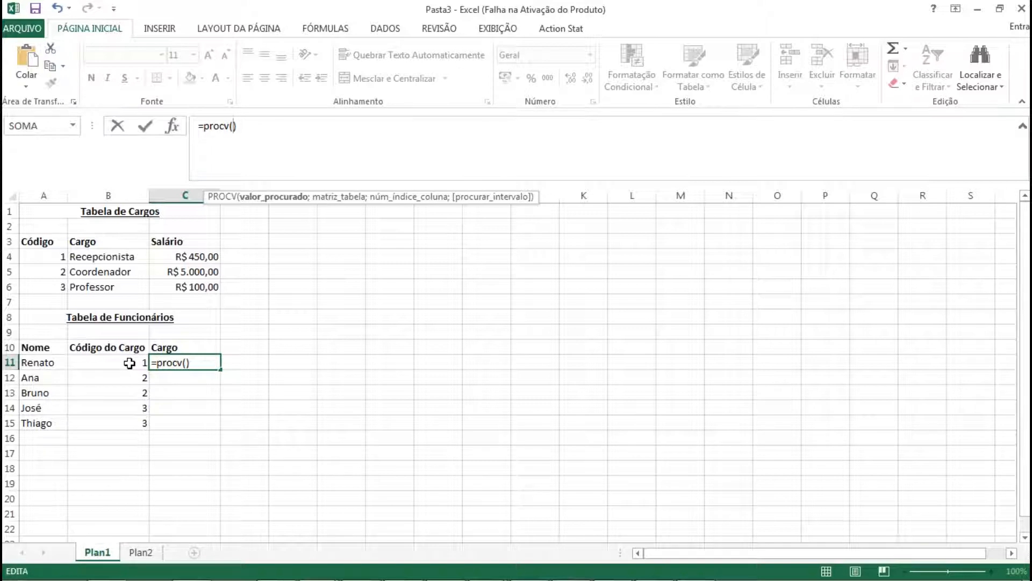
type("b11")
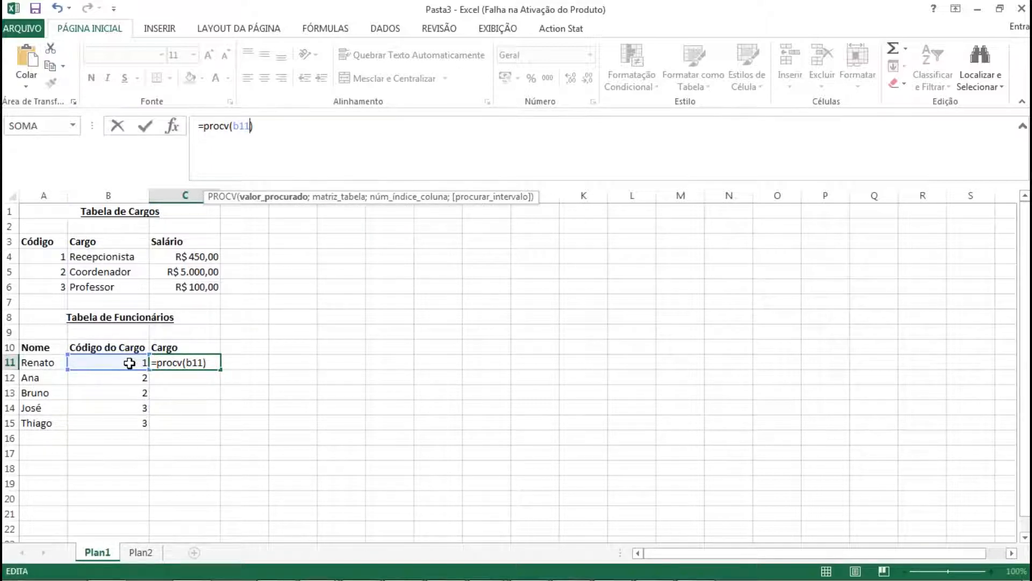
type(";")
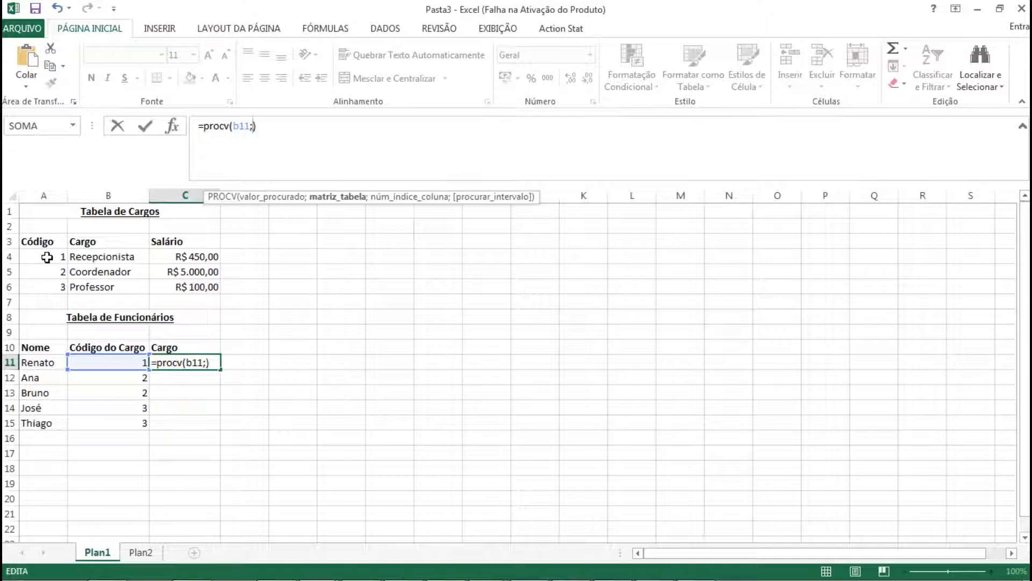
Add the range a4:c6 from the Tabela de Cargos as the table array of the PROCV formula in C11.
left_click_drag(43, 258, 208, 282)
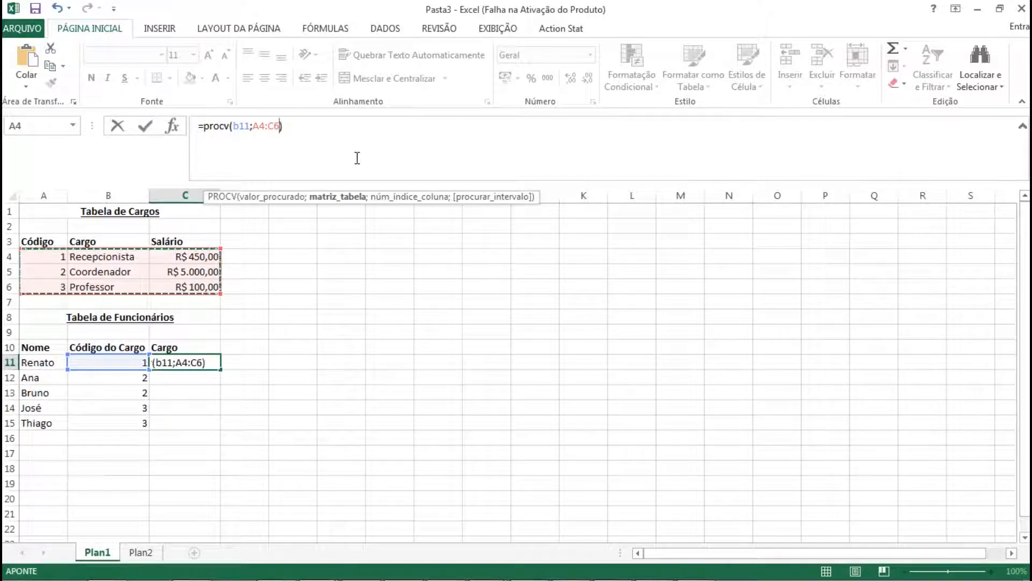
key("BackSpace")
key("BackSpace")
key("BackSpace")
key("BackSpace")
key("BackSpace")
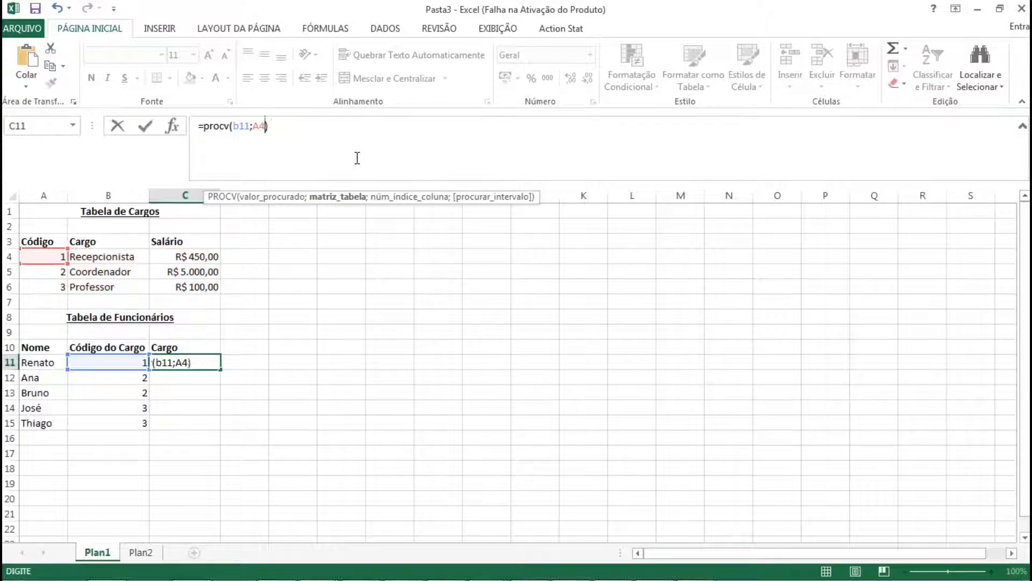
type("a4:c6")
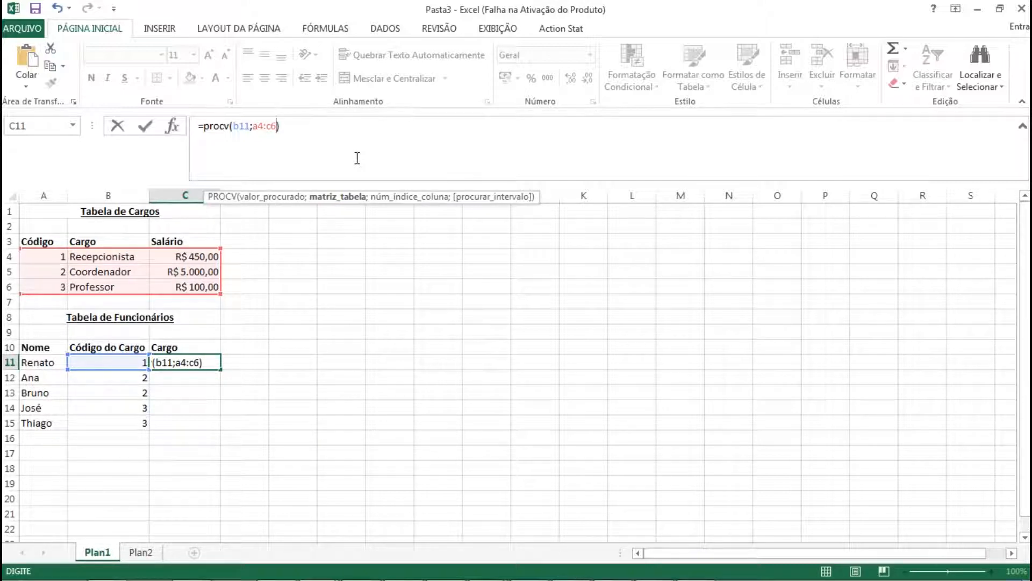
Try to enter the two-argument PROCV formula in C11, and review its lookup value and table array.
key("Return")
key("Return")
key("Left")
double_click(242, 126)
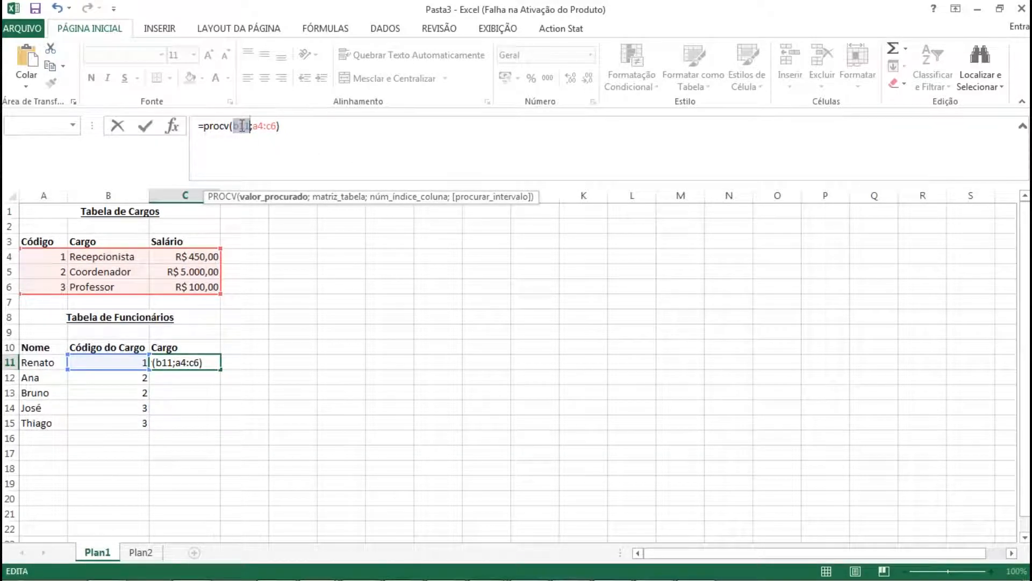
left_click_drag(250, 131, 277, 136)
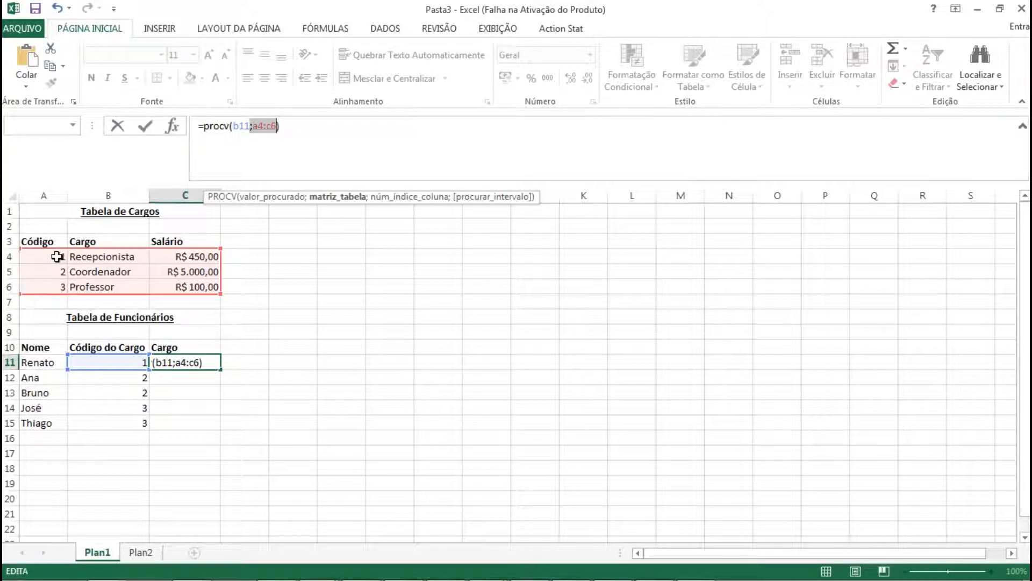
Add 2 as the column index argument of the PROCV formula in C11.
left_click(295, 127)
key("Left")
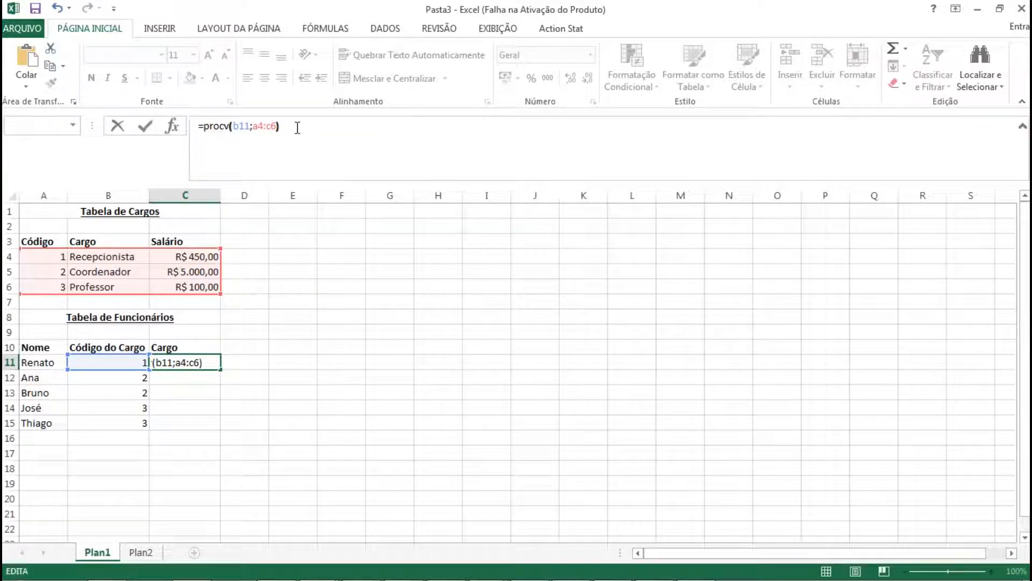
type(";")
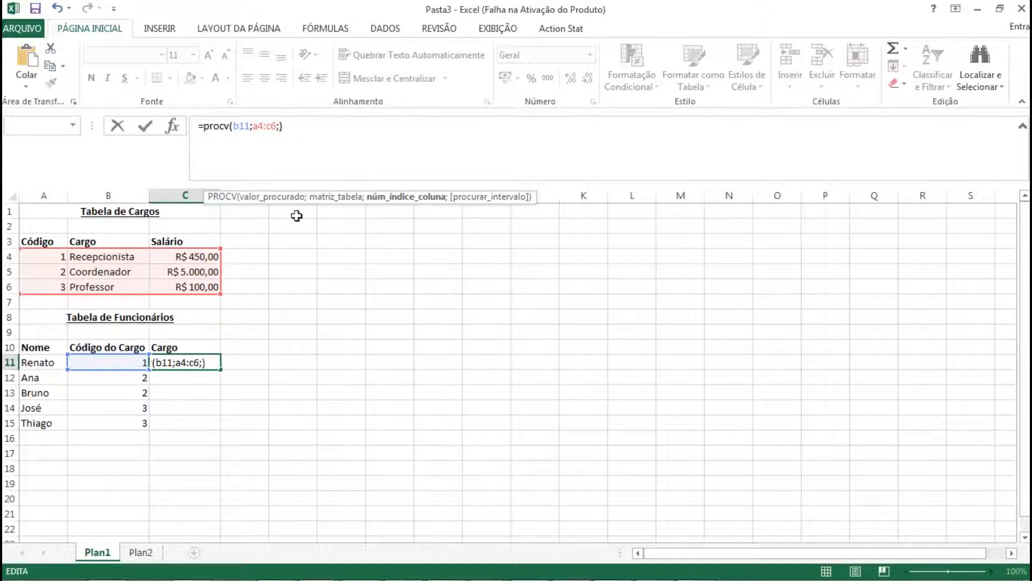
type("2")
Review the b11 lookup value and the a4:c6 table array within the three-argument PROCV formula in C11.
key("Left")
key("Left")
key("Left")
key("Left")
key("Left")
key("Left")
key("Left")
key("Left")
key("Left")
key("Left")
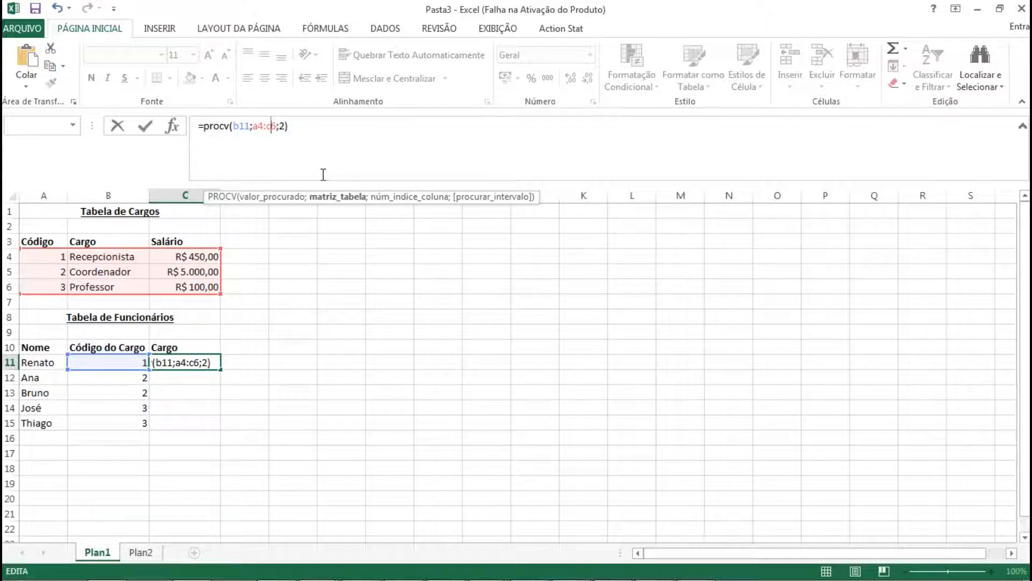
key("shift+Right")
key("shift+Right")
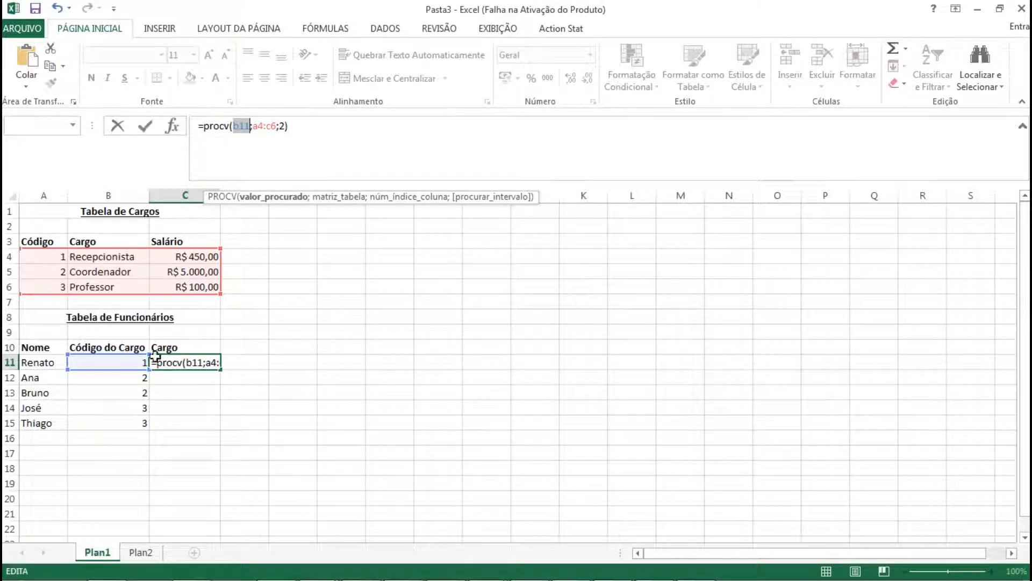
left_click(253, 128)
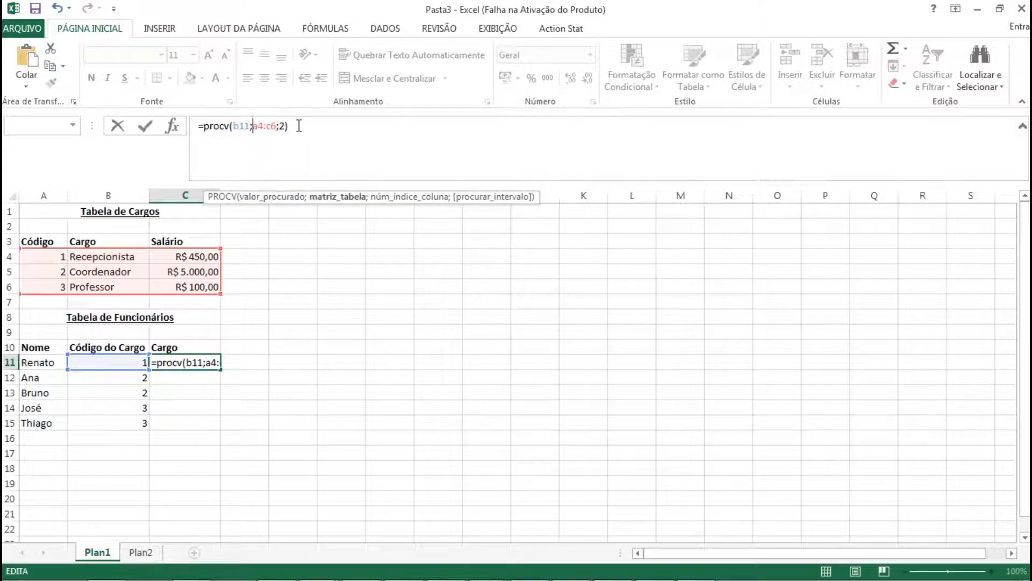
key("shift+Right")
key("shift+Right")
key("shift+Right")
key("shift+Right")
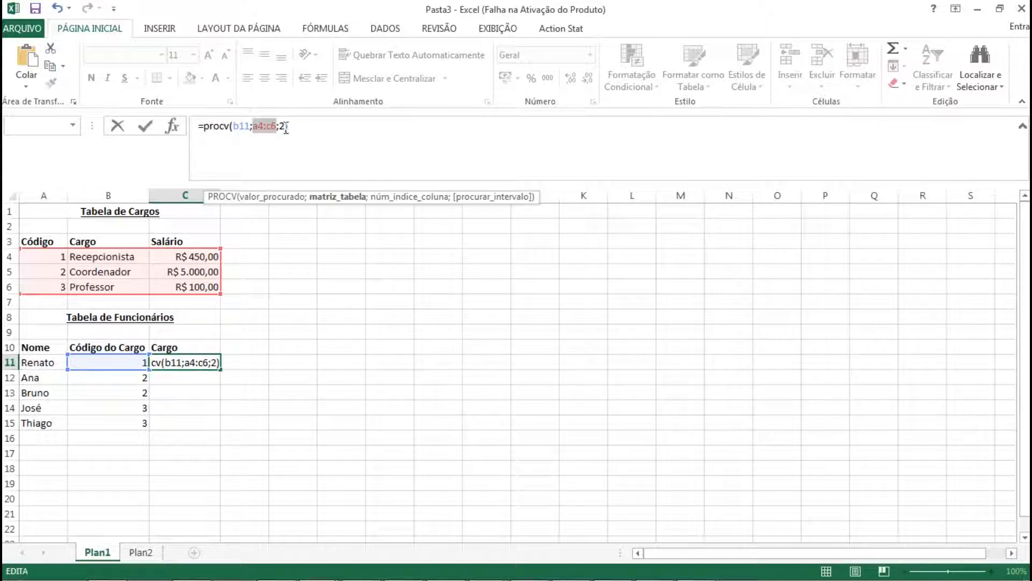
Enter the completed formula =PROCV(B11;A4:C6;2) in C11.
left_click(286, 127)
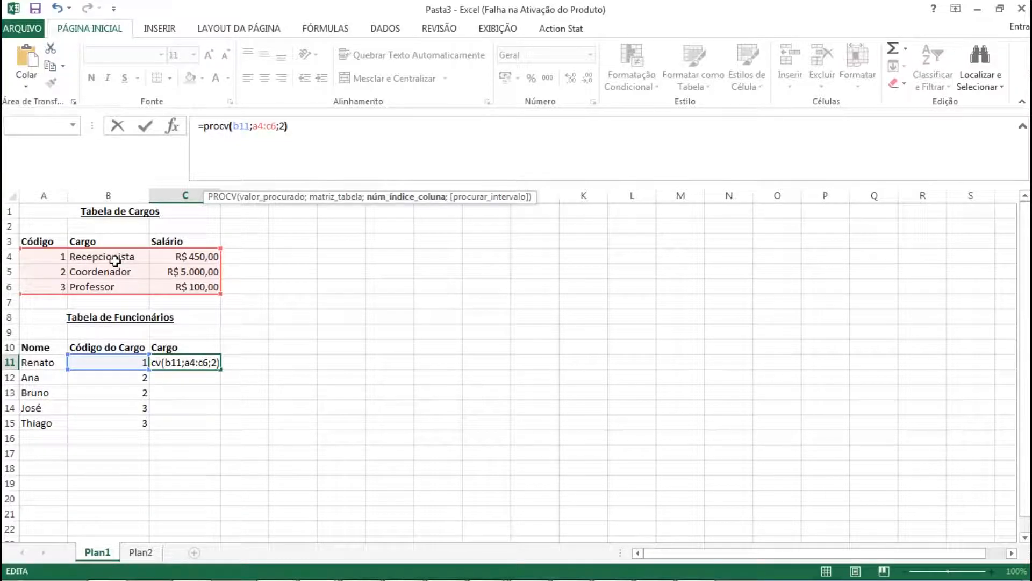
key("Return")
key("Up")
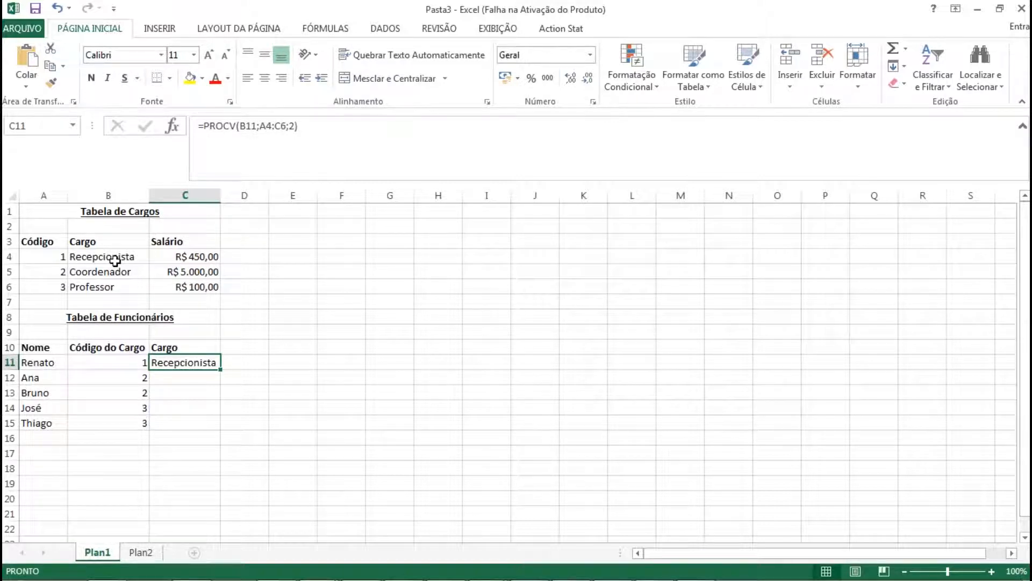
Fill the PROCV formula from C11 down through C15 for the remaining employees.
key("Down")
key("Down")
key("Up")
key("Up")
left_click_drag(223, 371, 217, 426)
left_click(276, 405)
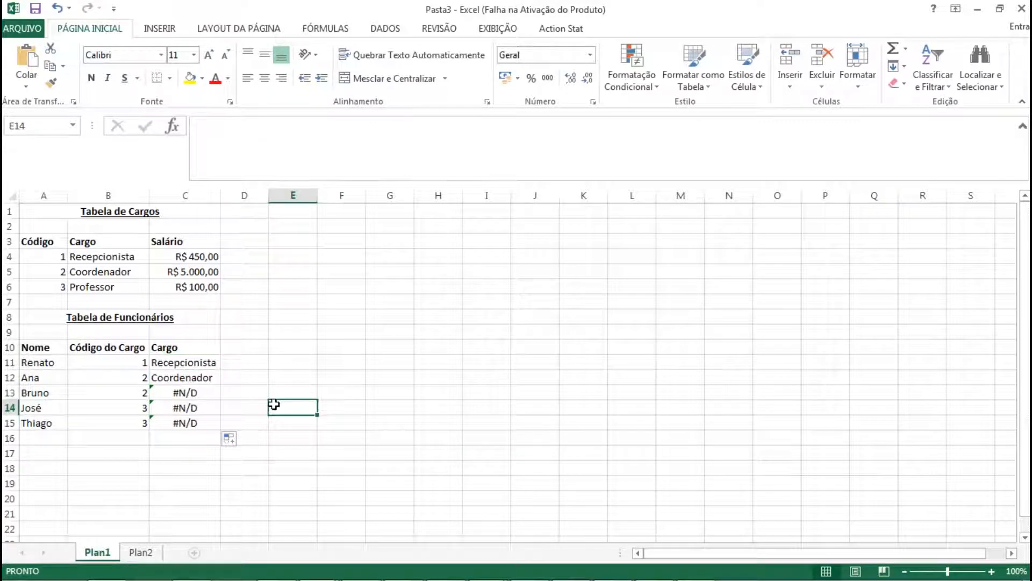
Copy the PROCV formula in C11 and paste it over C11:C15.
left_click(195, 364)
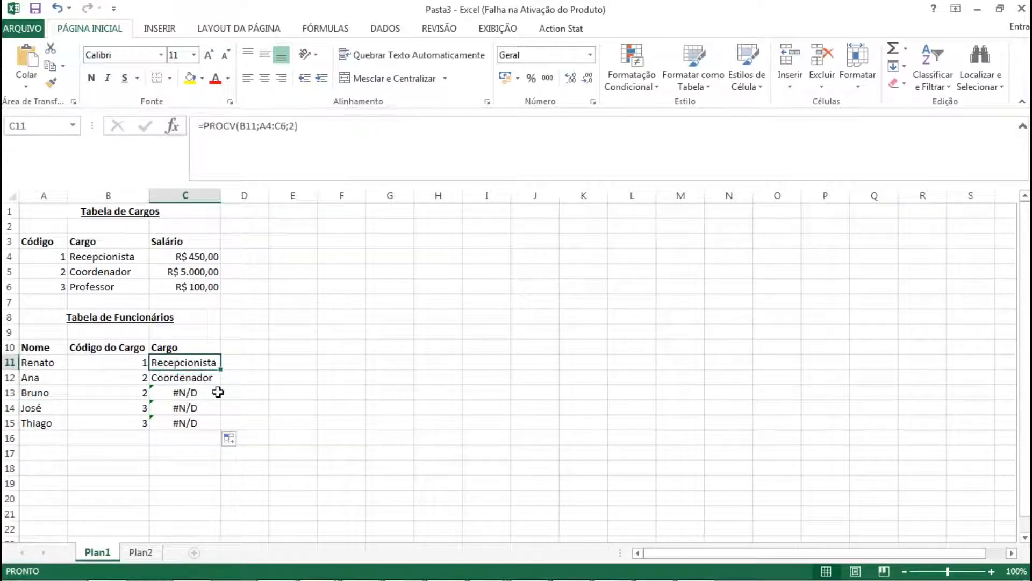
key("ctrl+c")
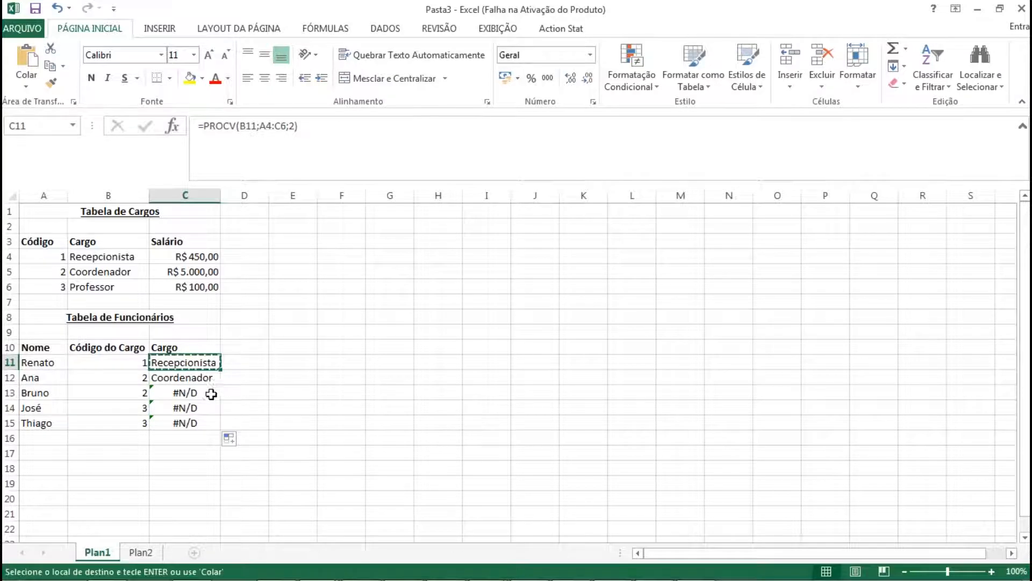
left_click(189, 425, "shift")
key("ctrl+v")
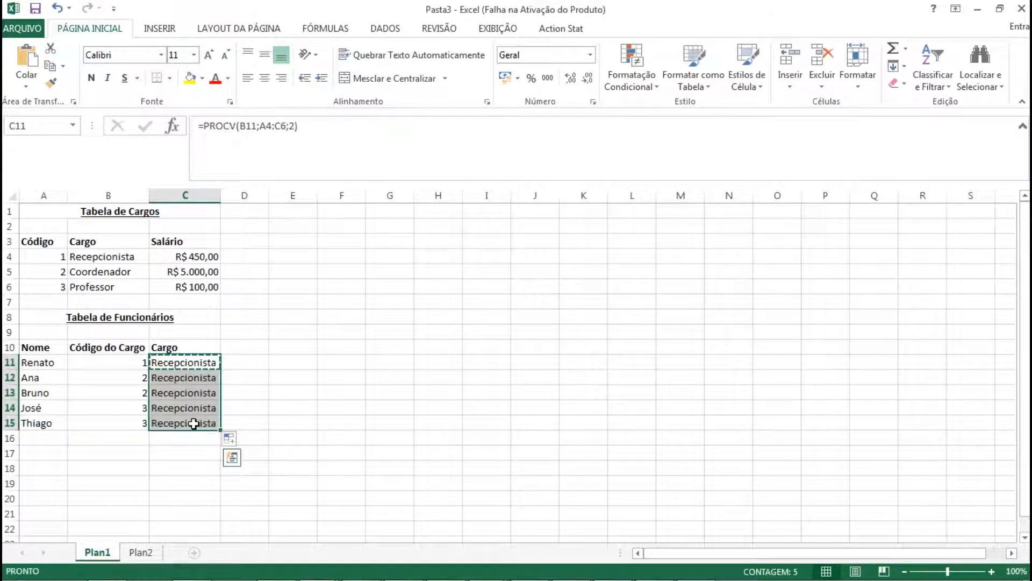
left_click(288, 387)
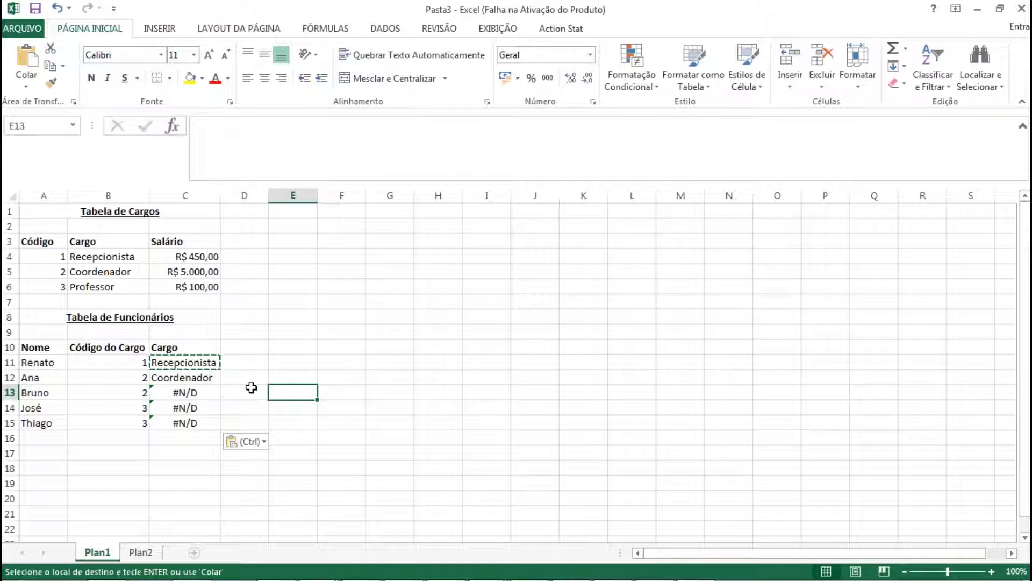
key("Escape")
left_click(269, 348)
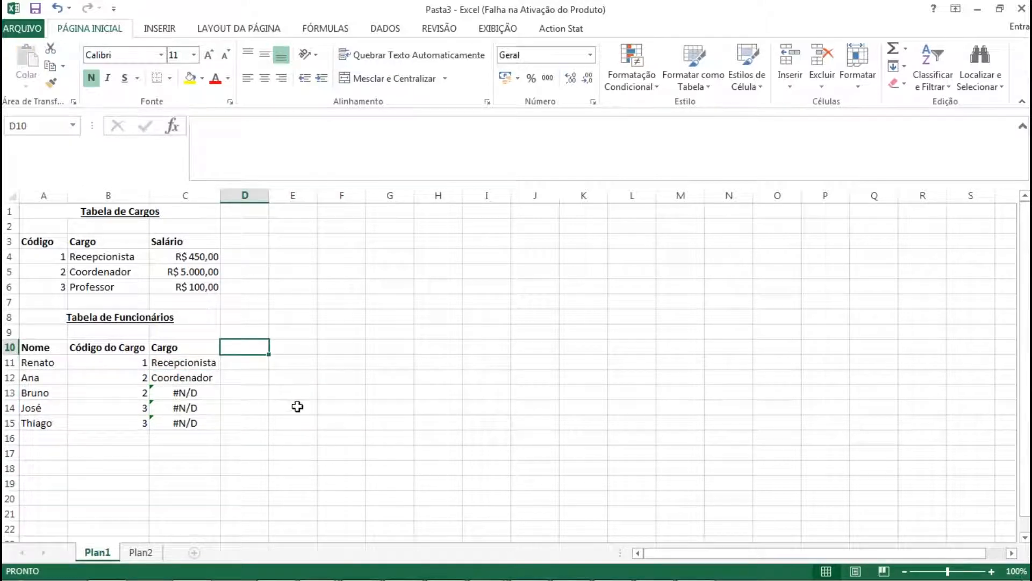
Examine the table array in C12's PROCV formula and compare it with the formula in C11.
left_click(187, 378)
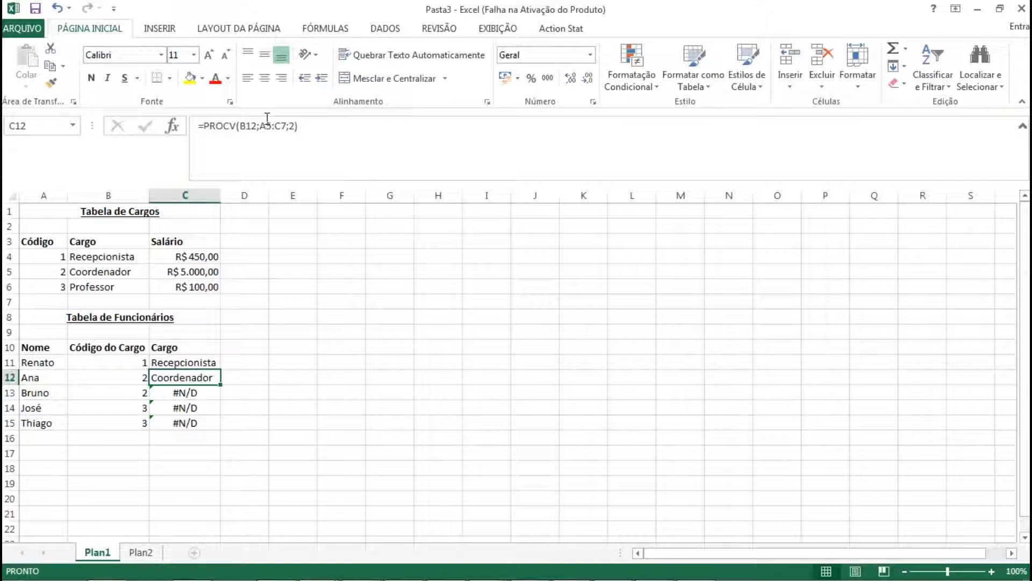
left_click_drag(260, 127, 285, 129)
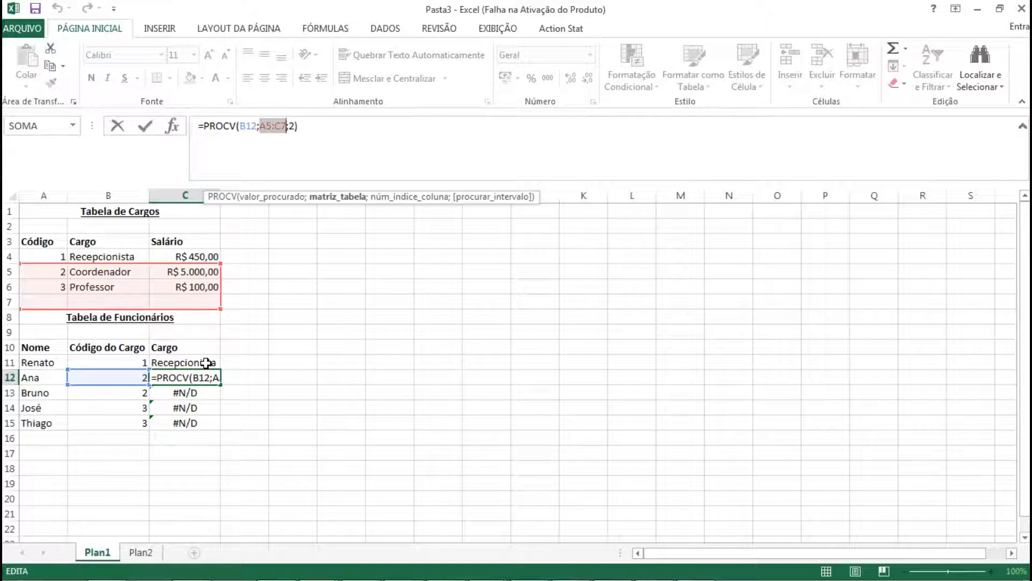
key("ctrl+Return")
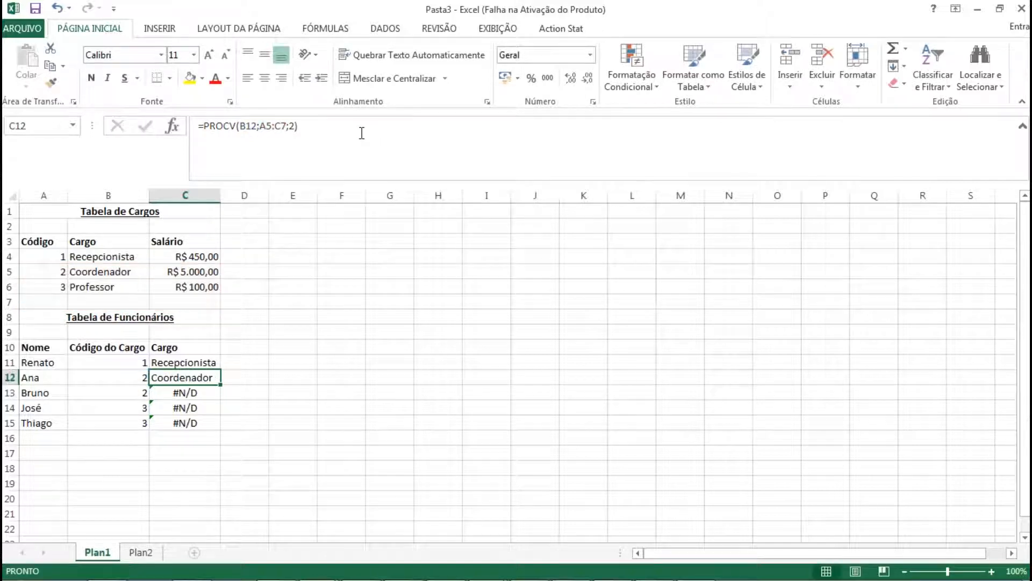
left_click(186, 363)
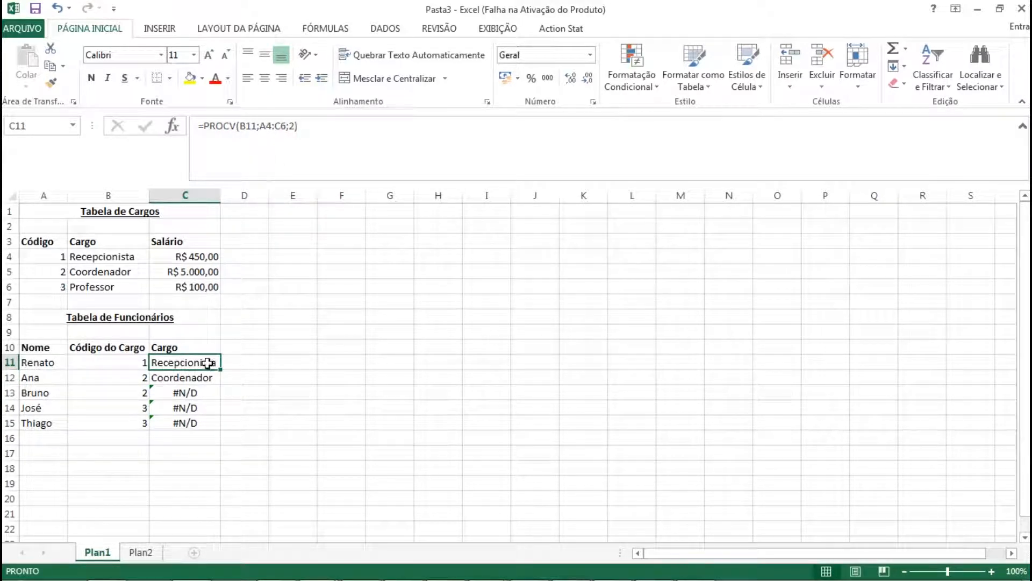
left_click(199, 378)
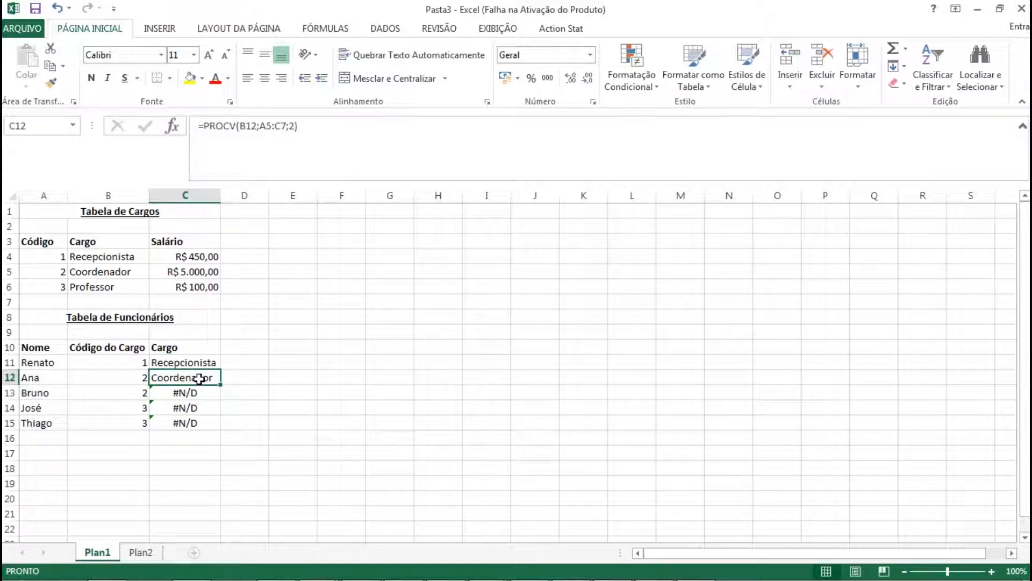
left_click(204, 361)
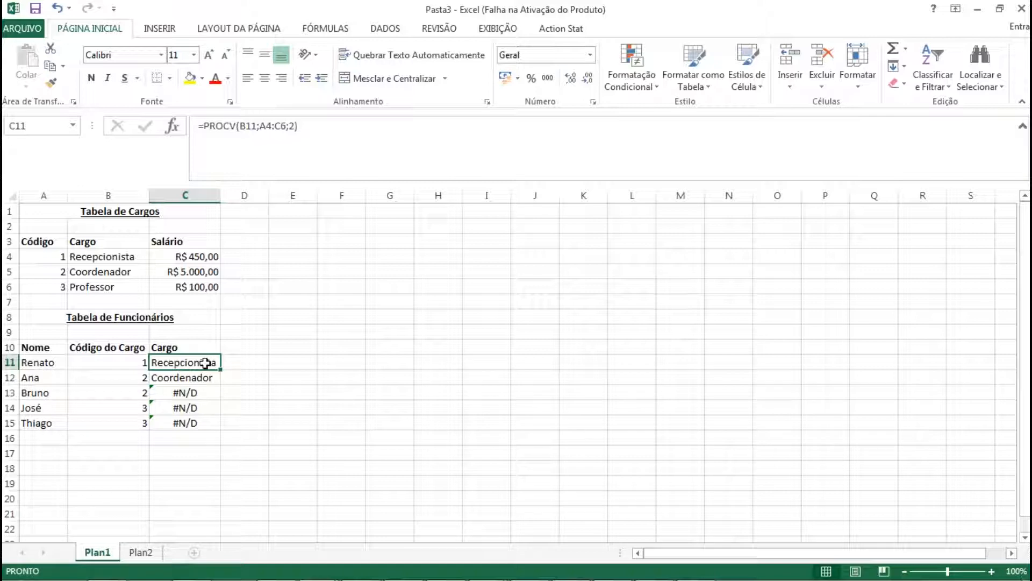
Reselect B11 as the lookup value of the PROCV formula in C11.
double_click(249, 127)
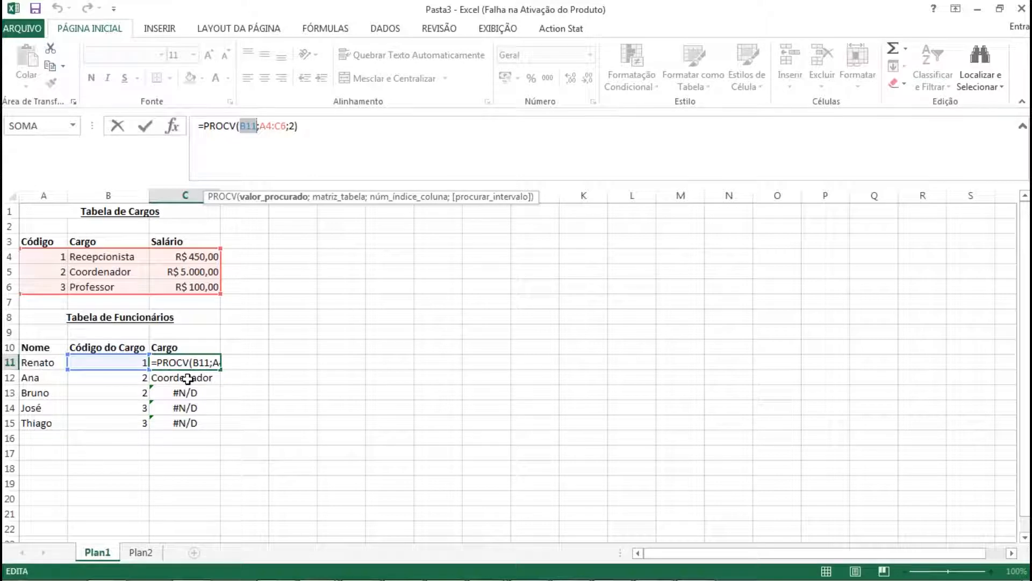
left_click(187, 379)
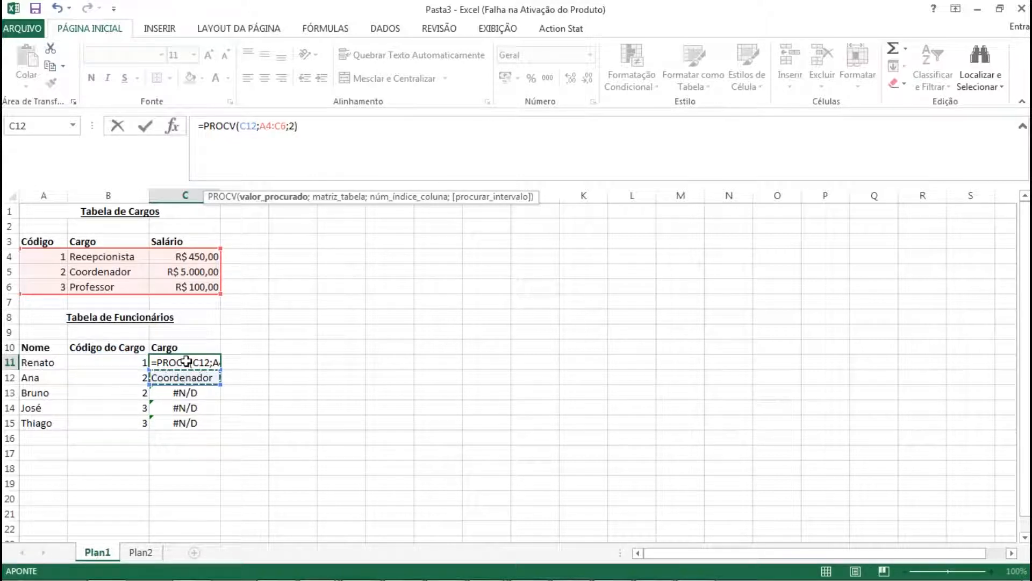
left_click(127, 362)
key("ctrl+Return")
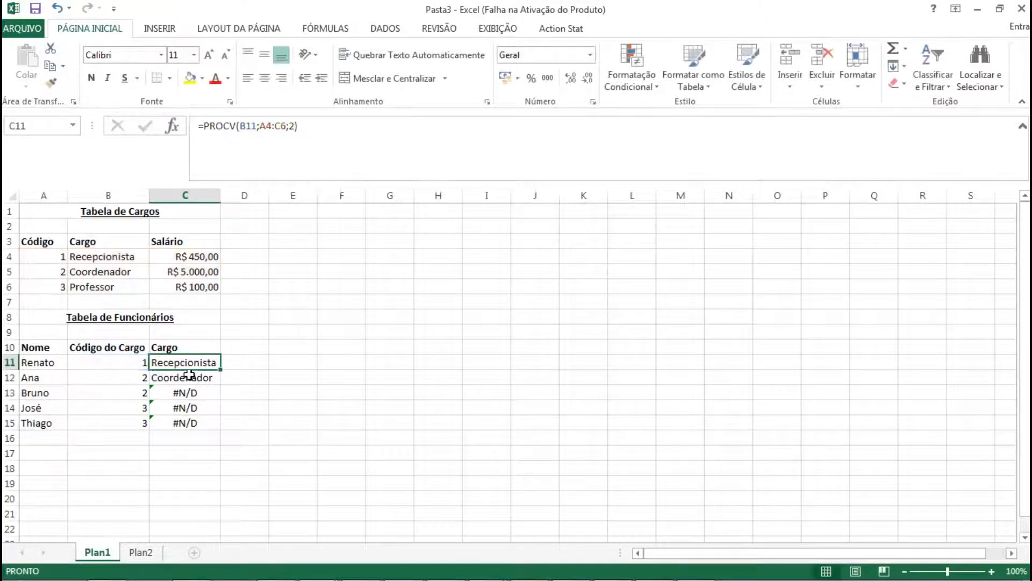
Compare the lookup value references of the PROCV formulas in C11 and C12.
left_click(189, 376)
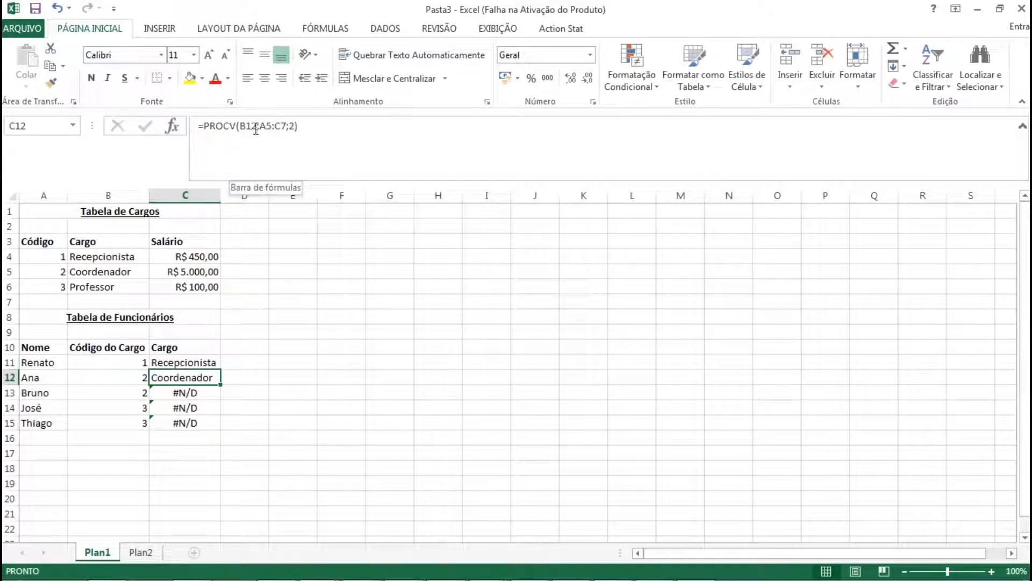
key("Up")
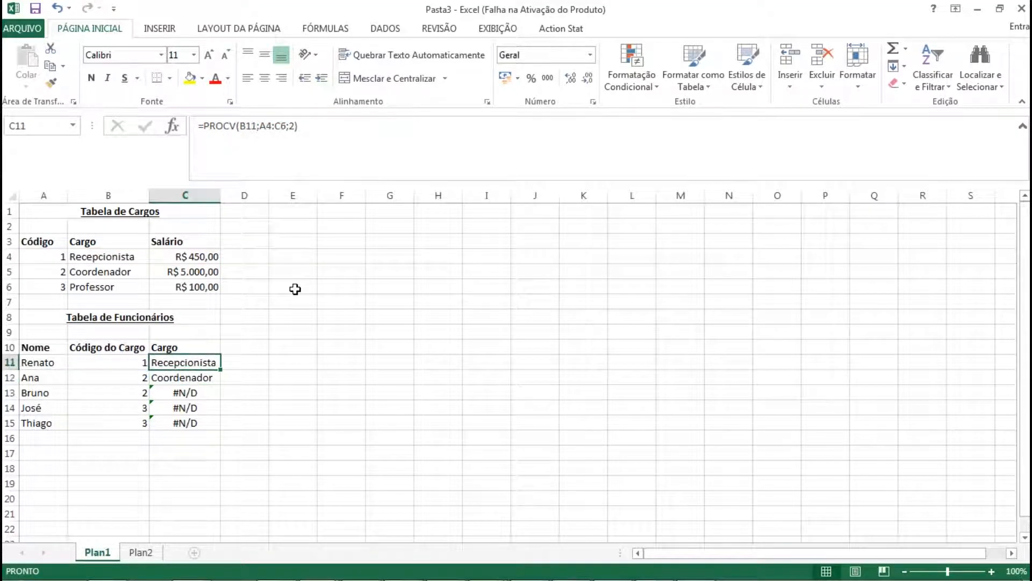
key("Down")
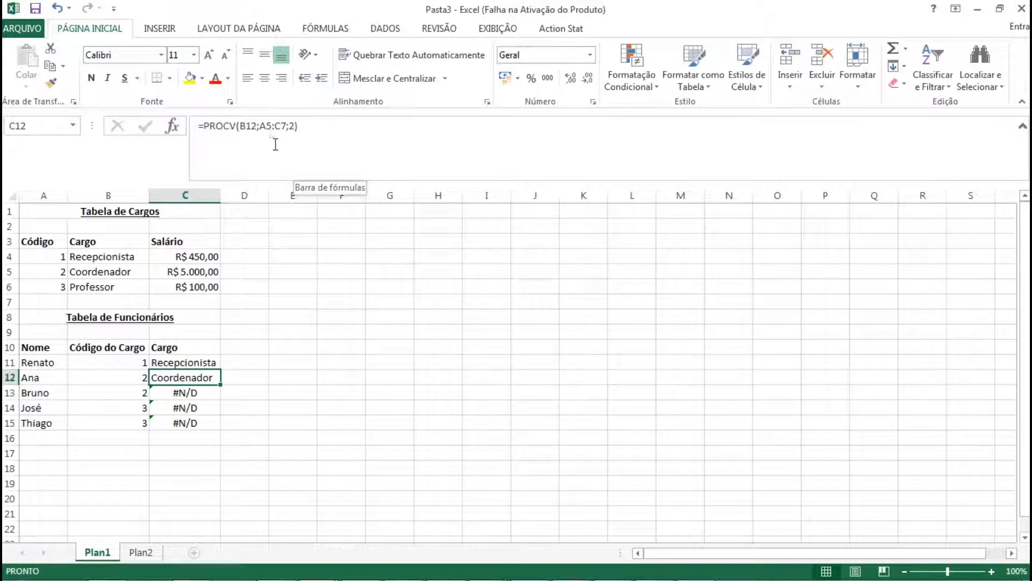
key("Up")
key("Down")
key("Up")
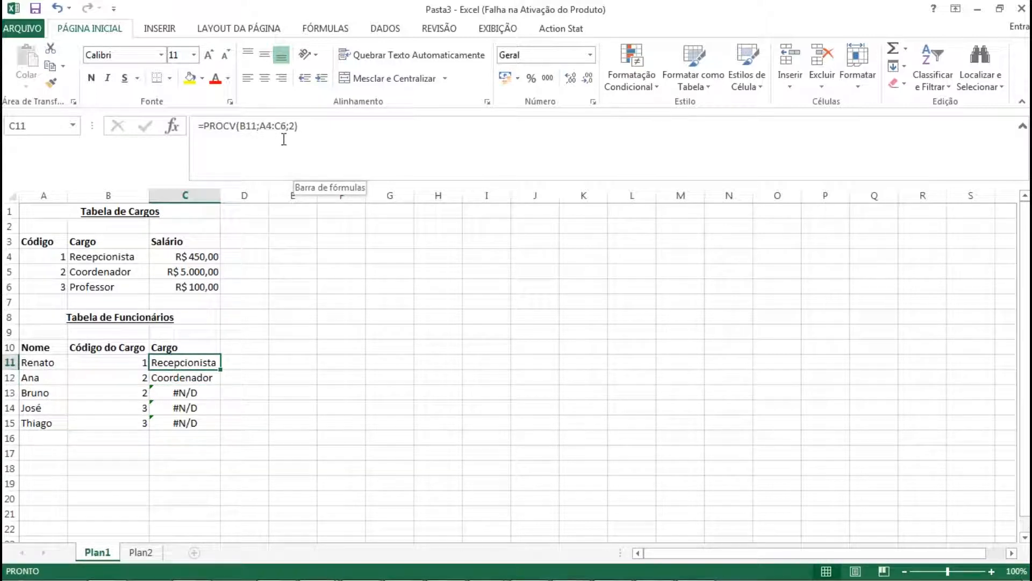
key("Down")
key("Up")
key("Down")
key("Up")
key("Down")
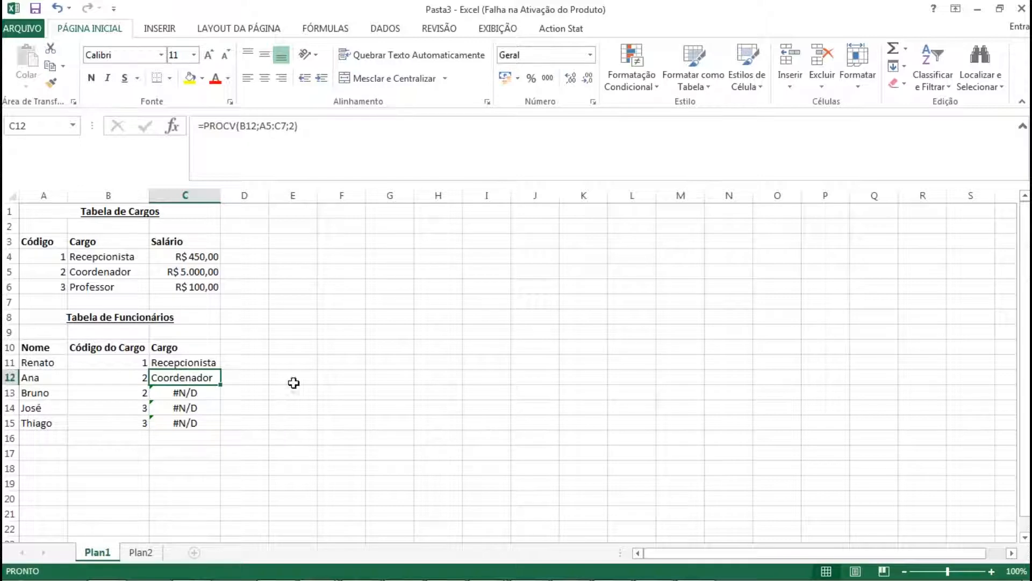
Examine how the table array's row references shift between the PROCV formulas in C11 and C12.
left_click_drag(259, 125, 285, 126)
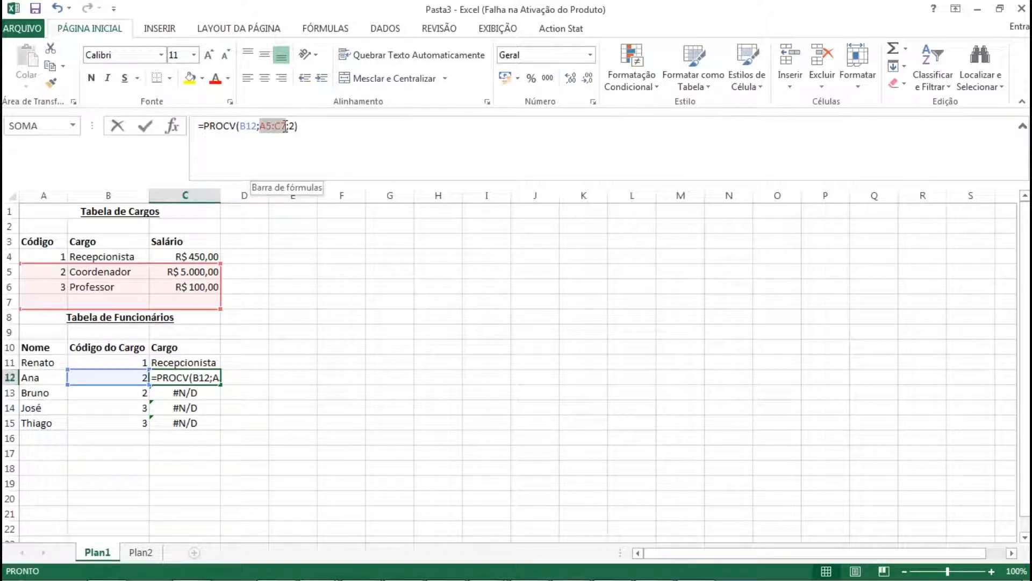
key("Return")
key("Up")
key("Up")
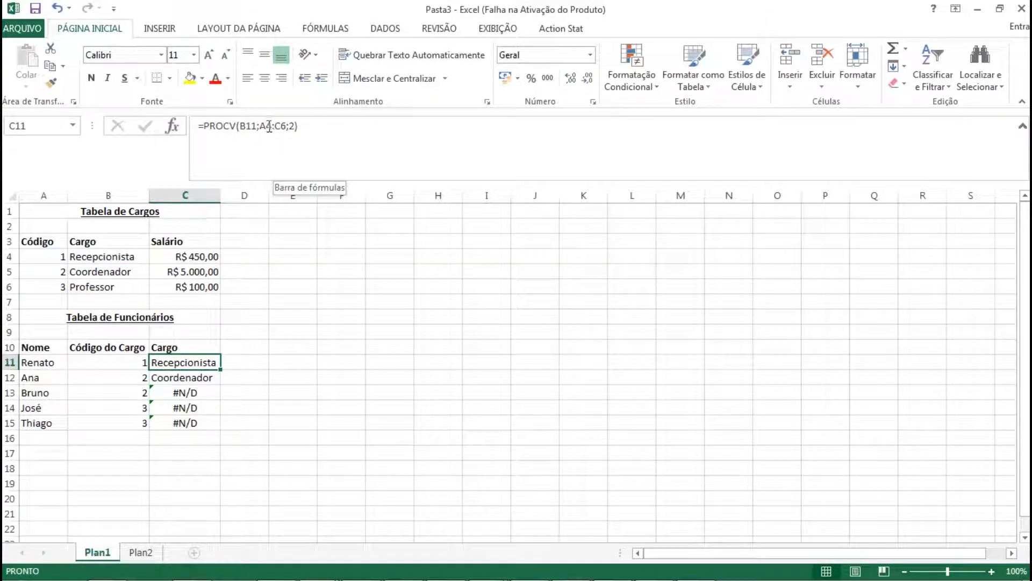
key("Down")
key("Up")
key("Down")
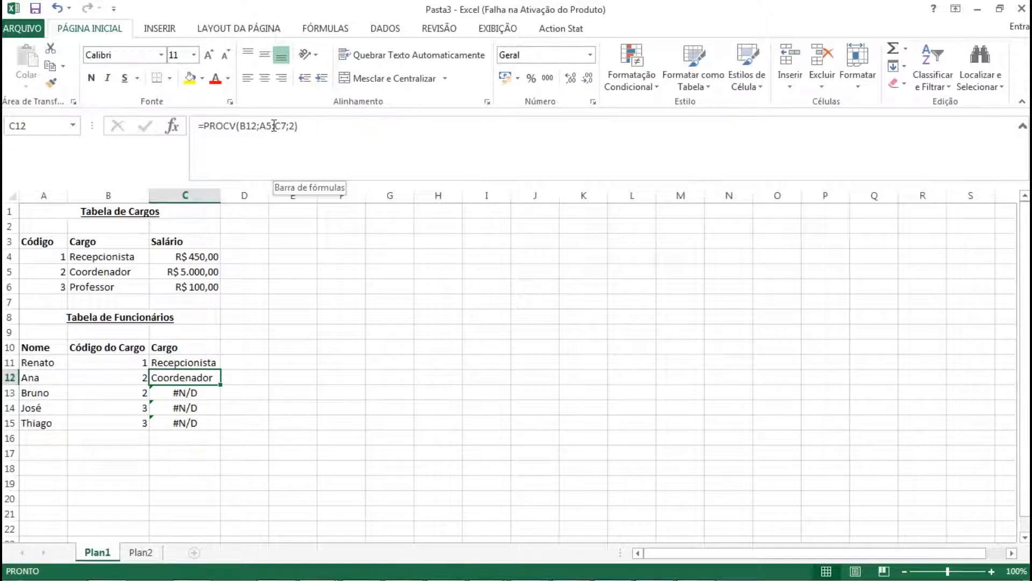
key("Up")
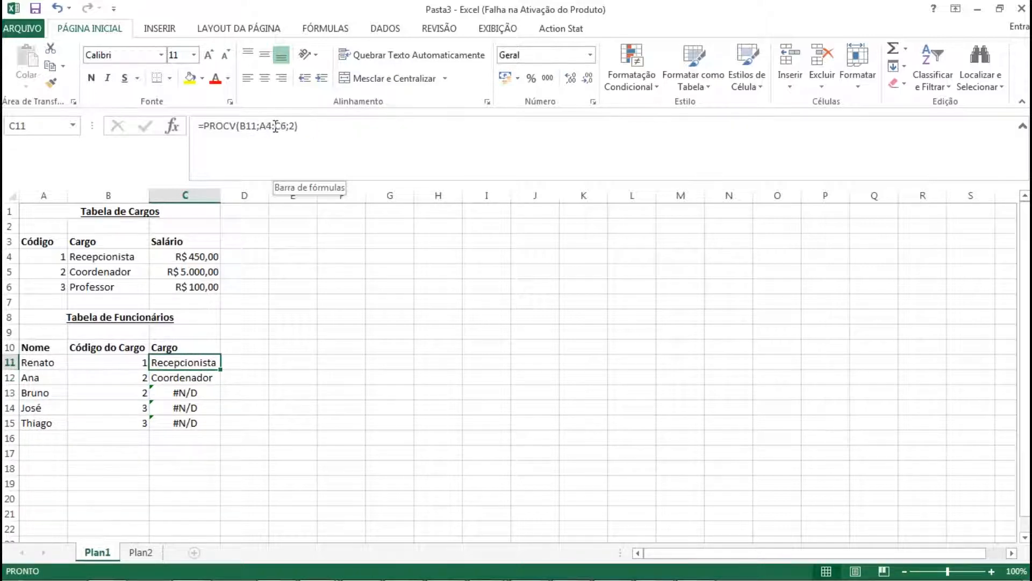
key("Down")
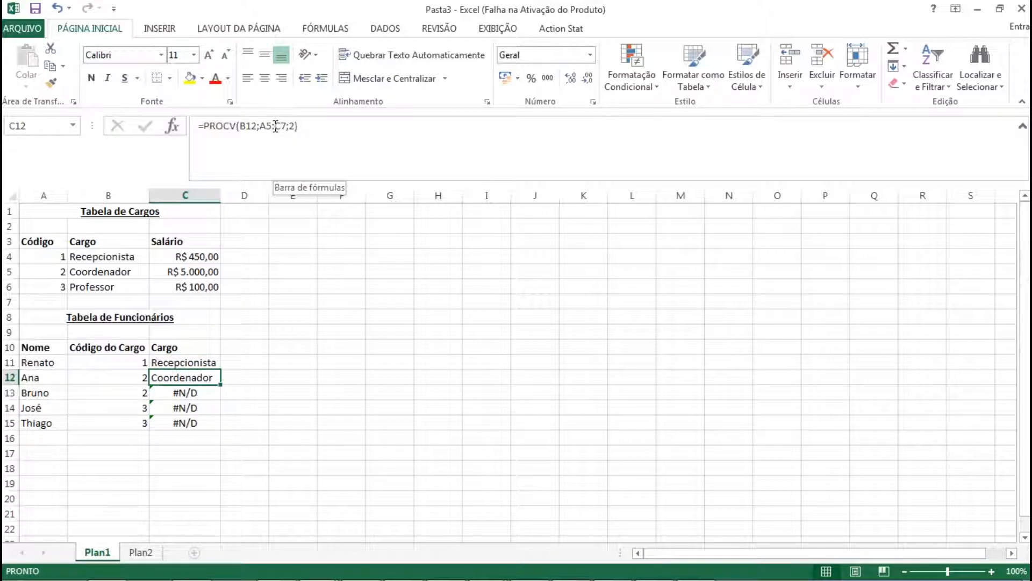
key("Up")
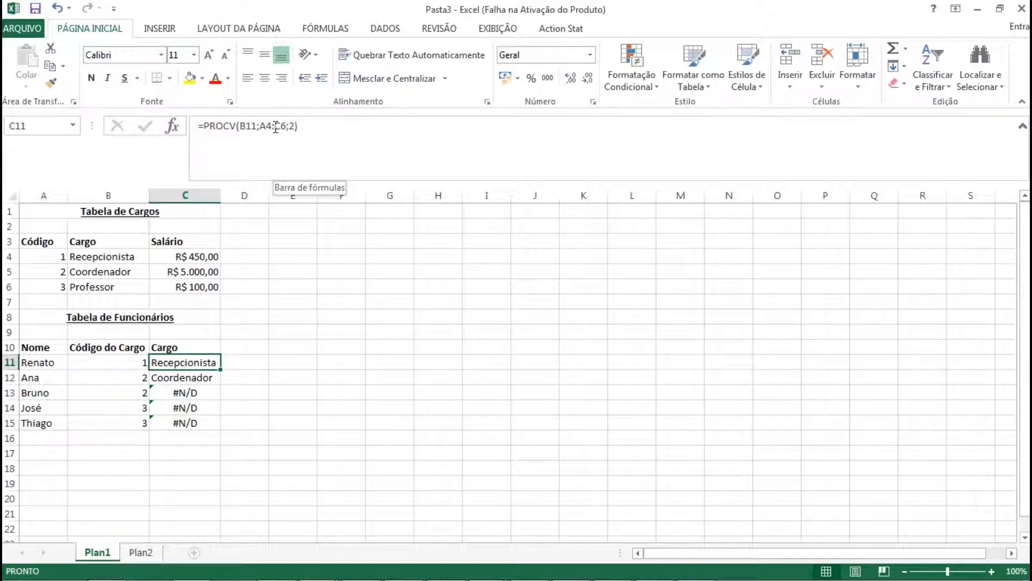
key("Down")
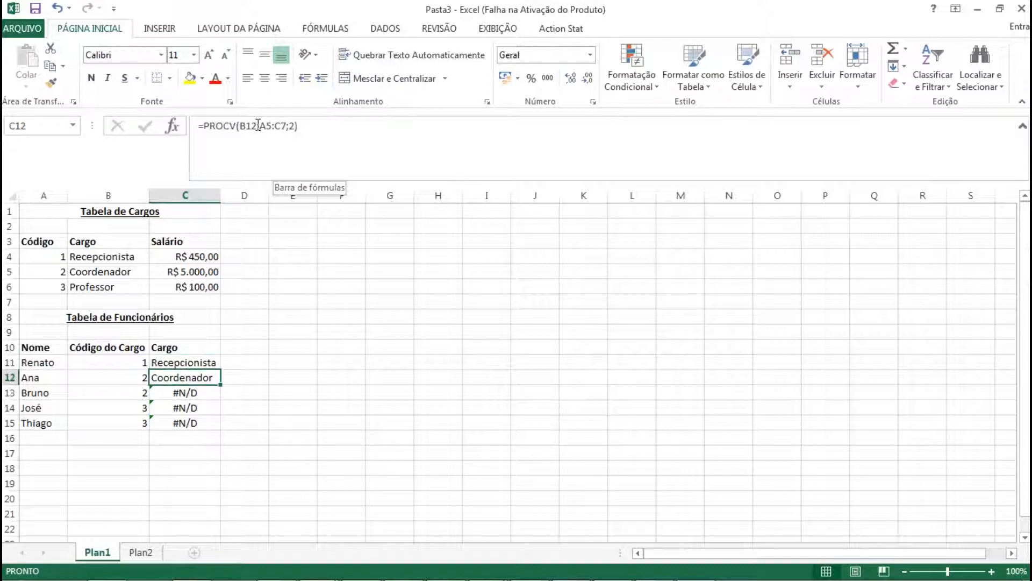
key("Up")
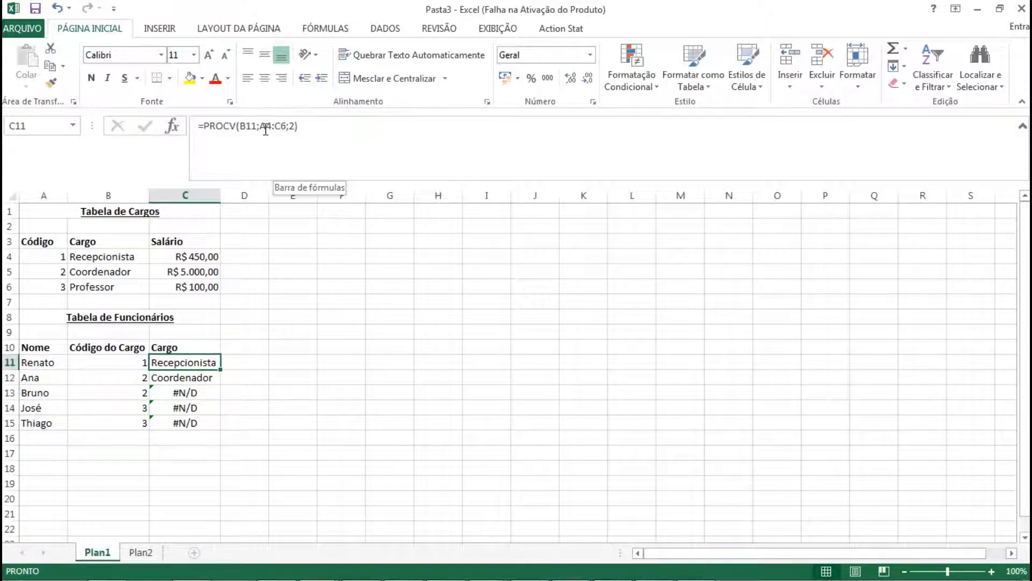
key("Down")
key("Up")
key("Down")
key("Up")
key("Down")
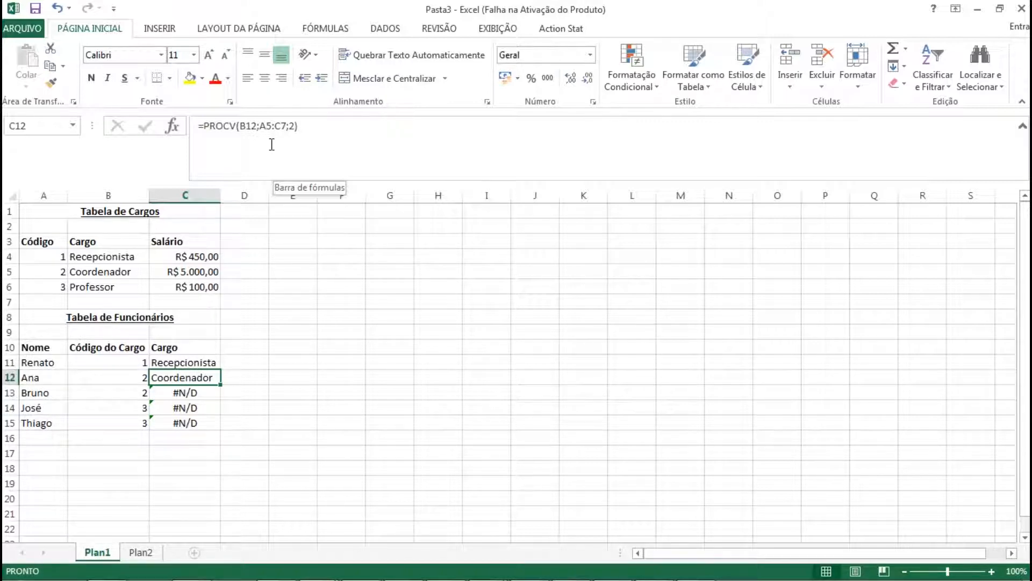
Set the table array of the PROCV formula in C12 to A4:C6.
left_click(271, 126)
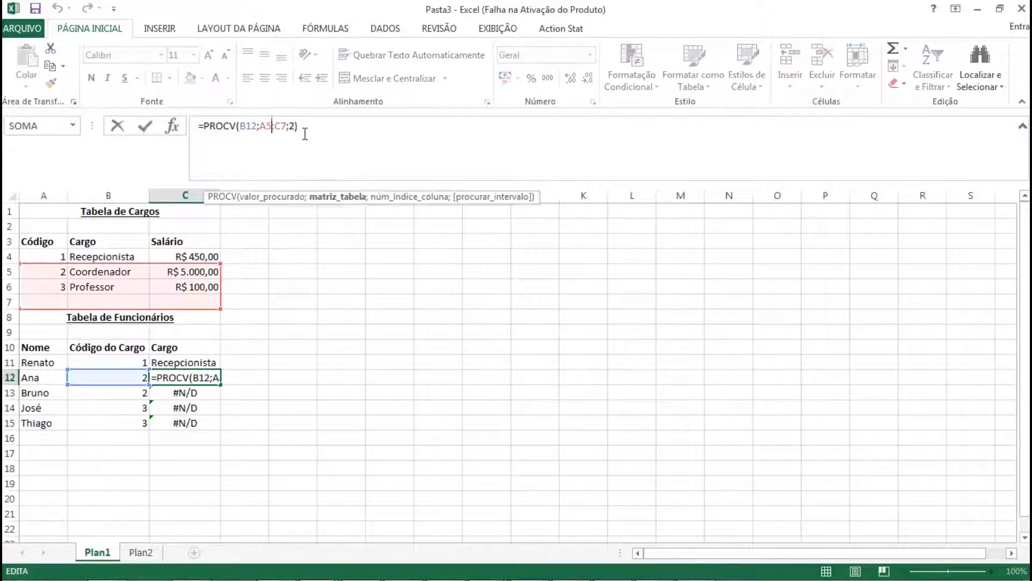
key("BackSpace")
type("4")
key("Right")
key("Right")
key("Right")
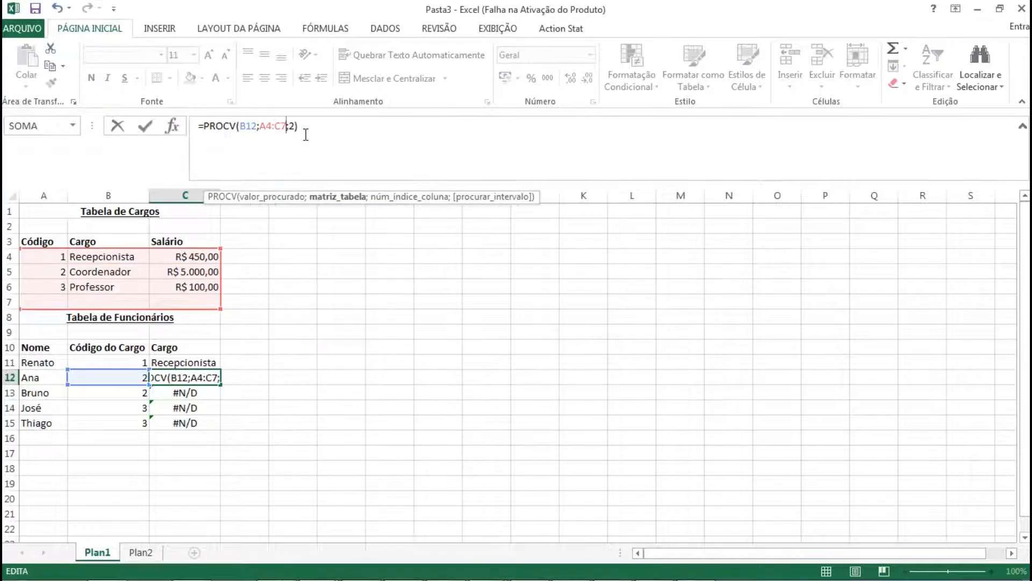
key("BackSpace")
type("6")
key("Return")
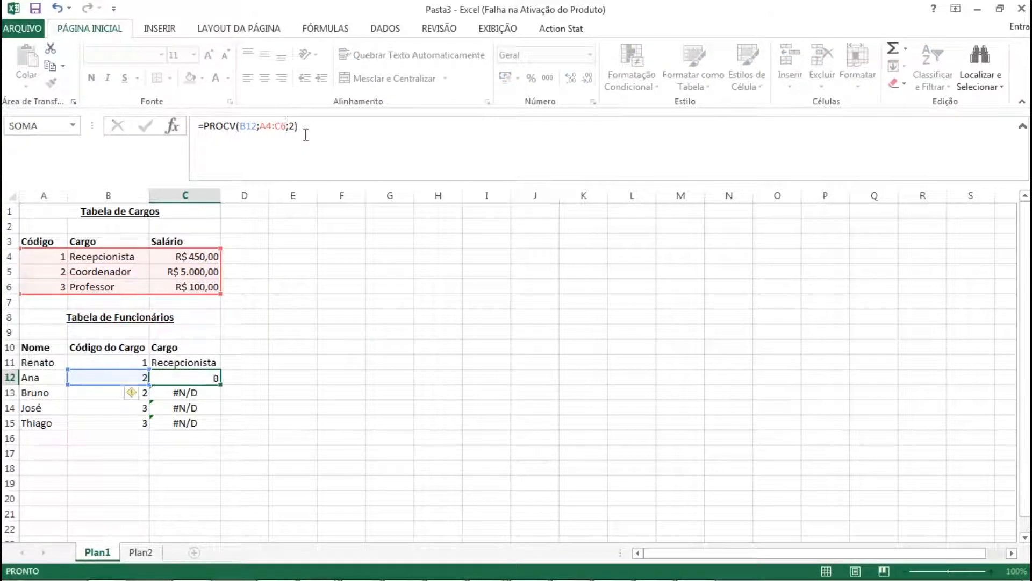
Check the table arrays of the PROCV formulas in C11 through C14 against the Tabela de Cargos range.
key("Up")
key("Up")
key("Down")
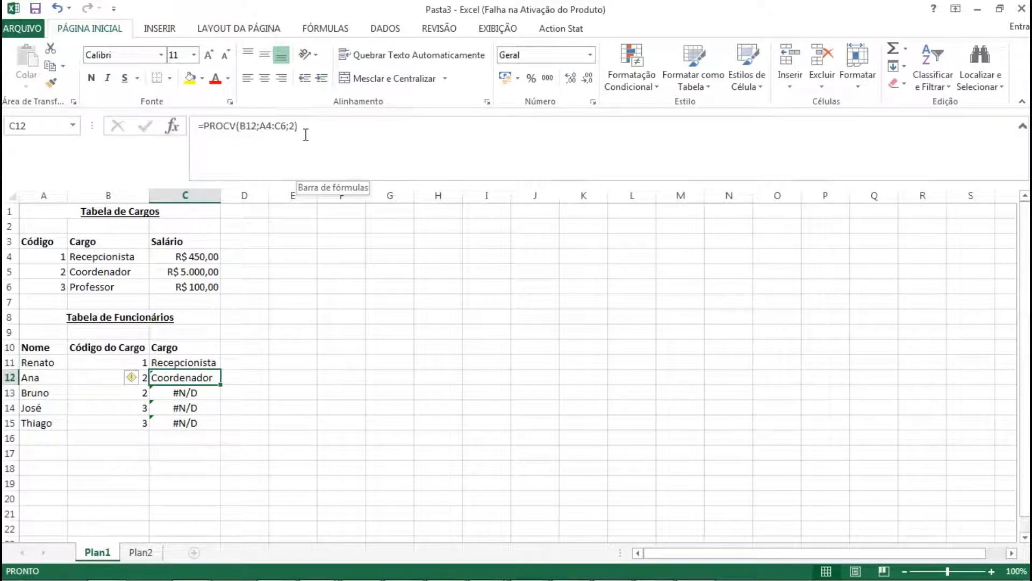
key("Down")
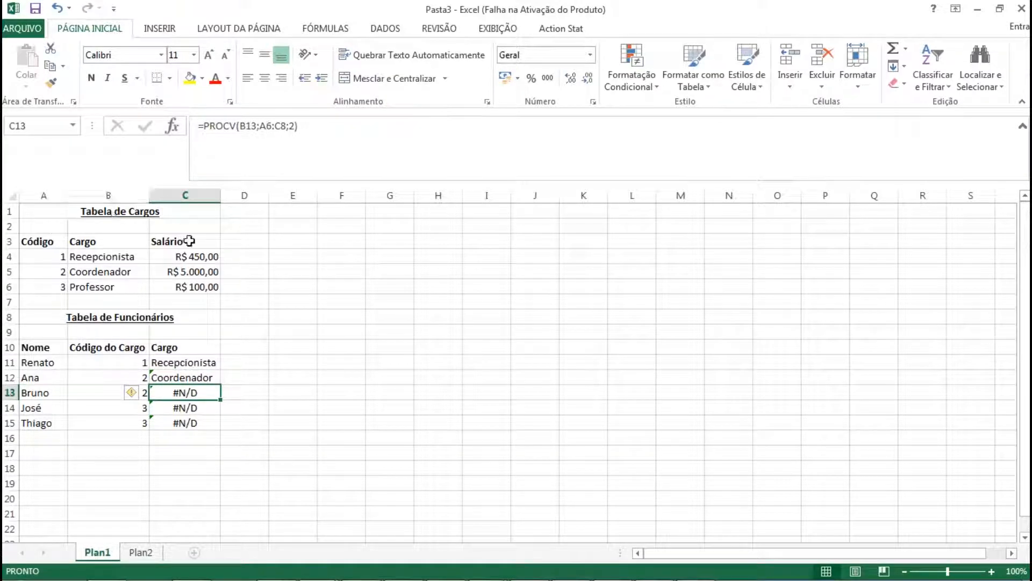
left_click(259, 131)
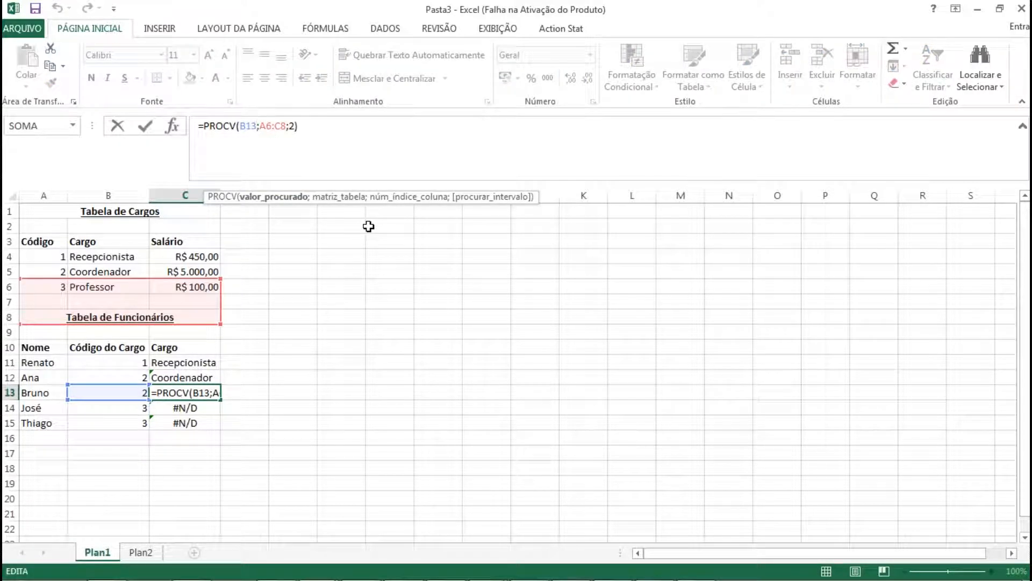
key("Return")
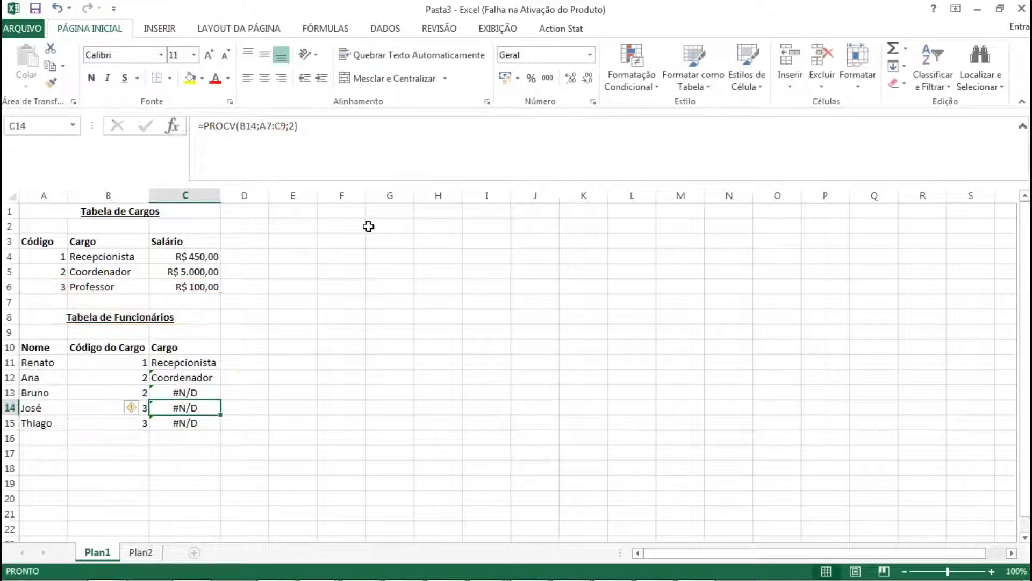
key("Up")
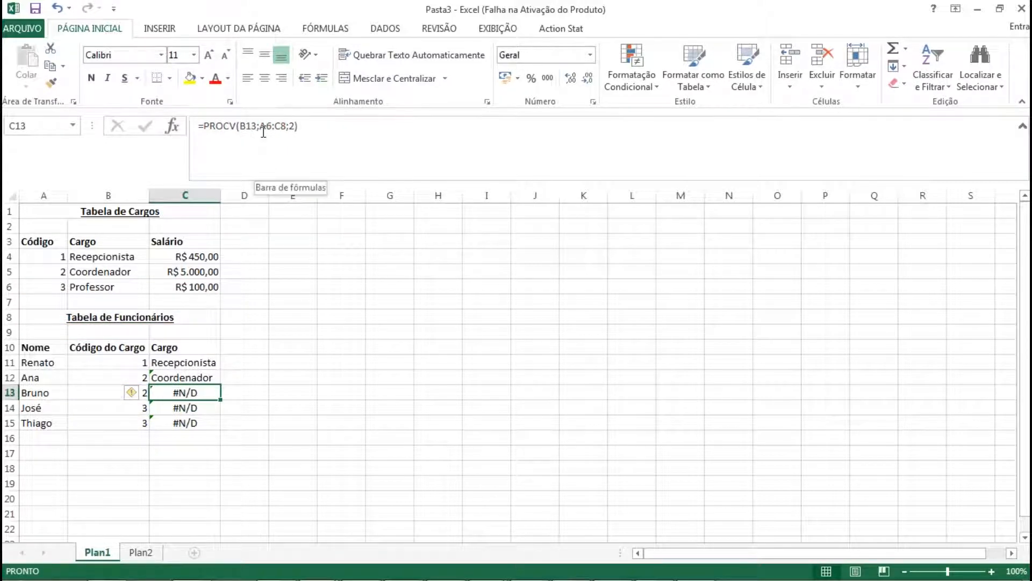
key("Up")
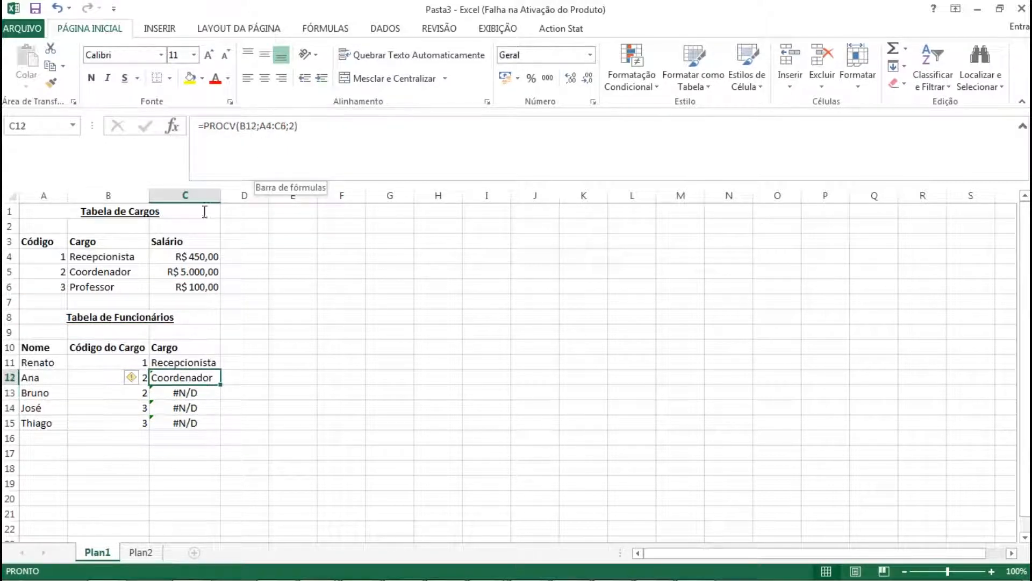
Lock the table array of the PROCV formula in C11 as the absolute range $A$4:$C$6.
left_click_drag(47, 253, 194, 289)
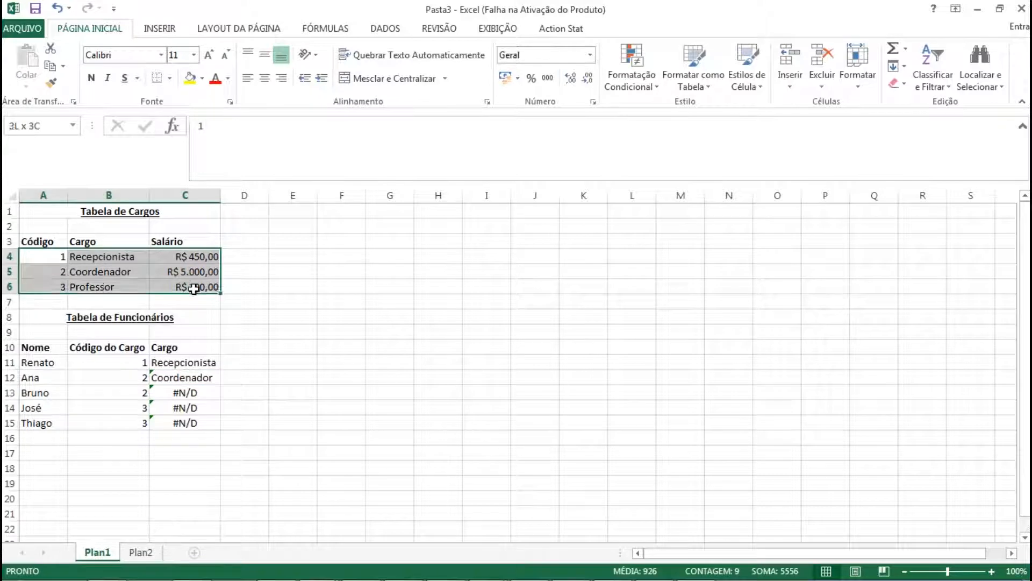
left_click(182, 363)
left_click(257, 126)
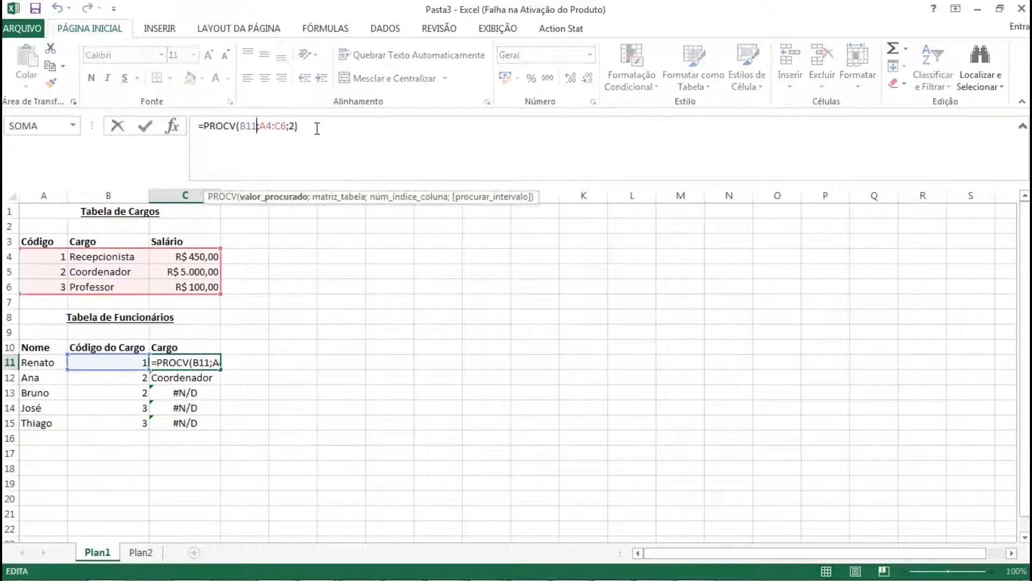
key("Right")
type("$")
key("Right")
type("$")
key("Right")
type("$")
key("Right")
type("$")
key("Left")
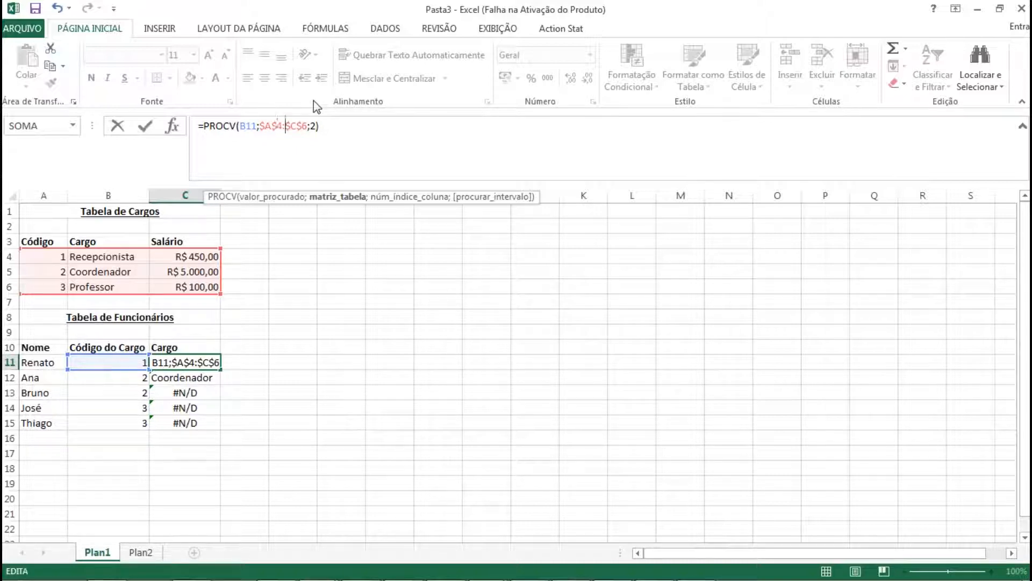
key("Return")
Copy the PROCV formula from C11 through C15 to fill the Cargo column for every employee.
key("Up")
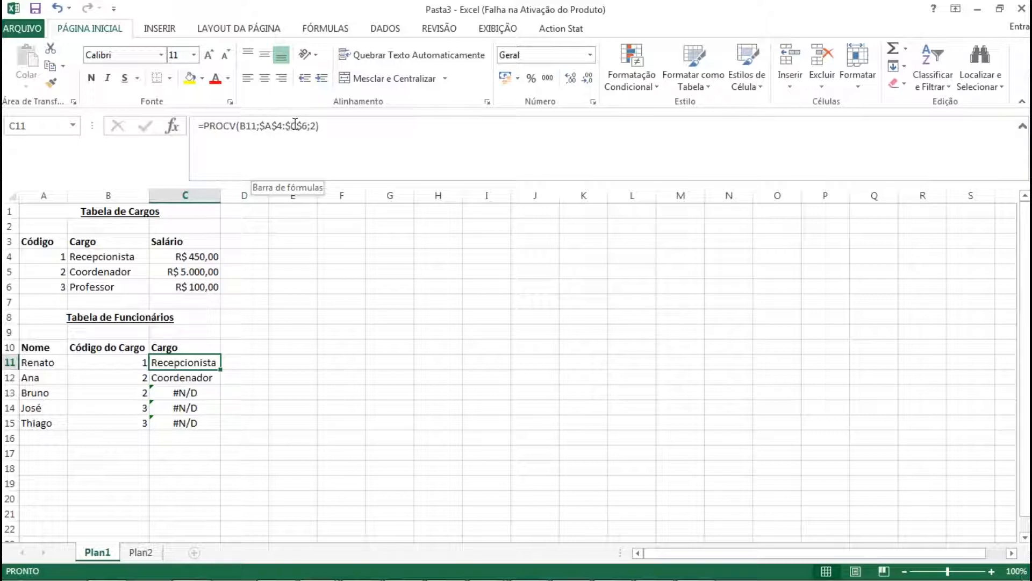
key("ctrl+c")
key("shift+Down")
key("shift+Down")
key("shift+Down")
key("shift+Down")
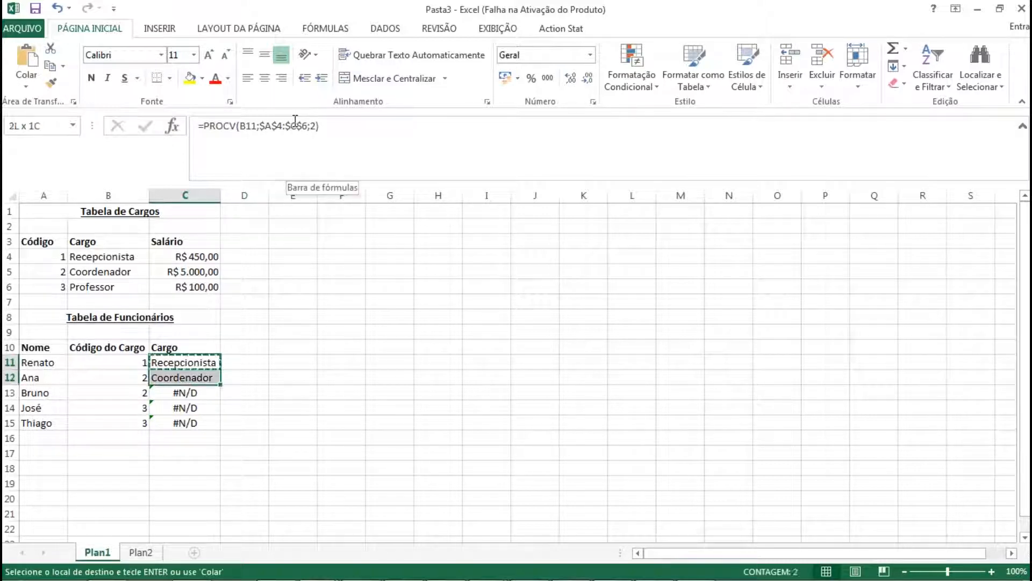
key("ctrl+v")
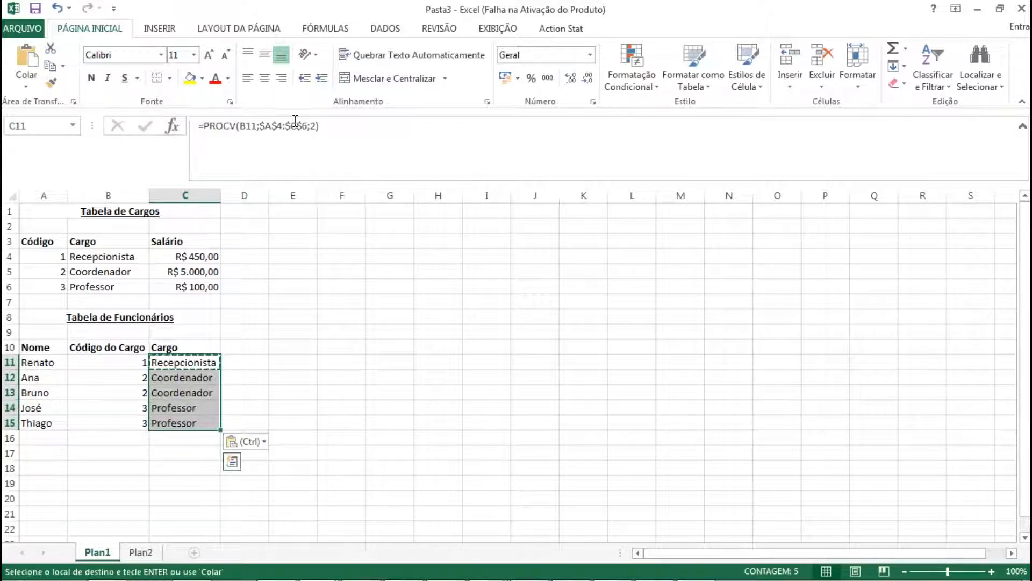
key("Escape")
Check the table array references of the copied PROCV formulas in C12 through C15.
key("Down")
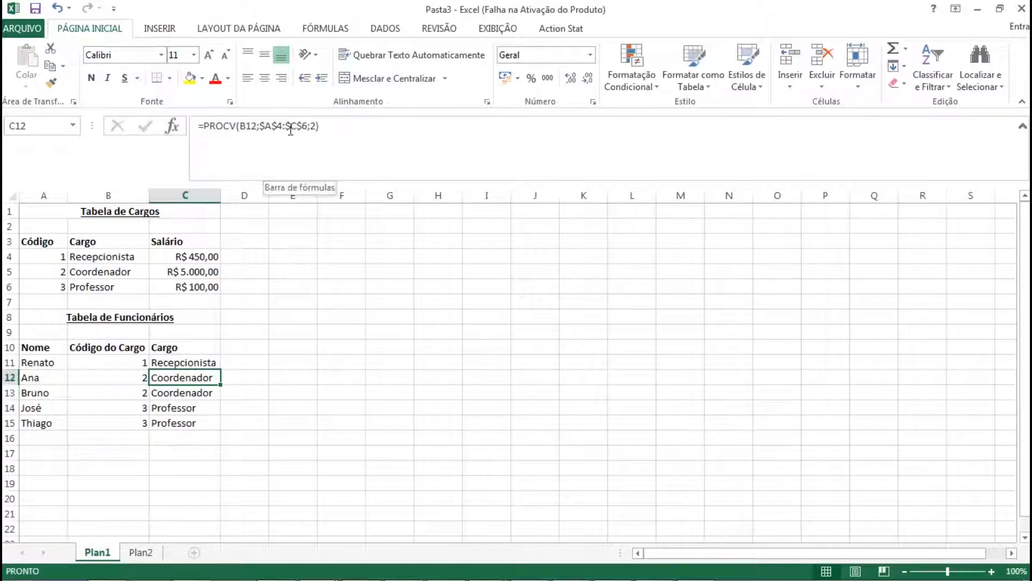
key("Down")
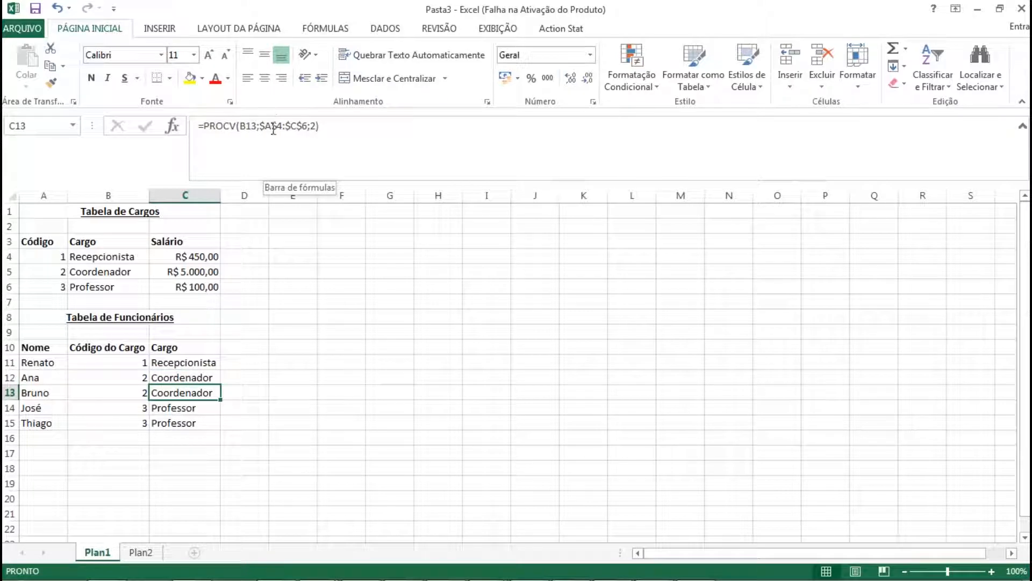
key("Down")
key("Down")
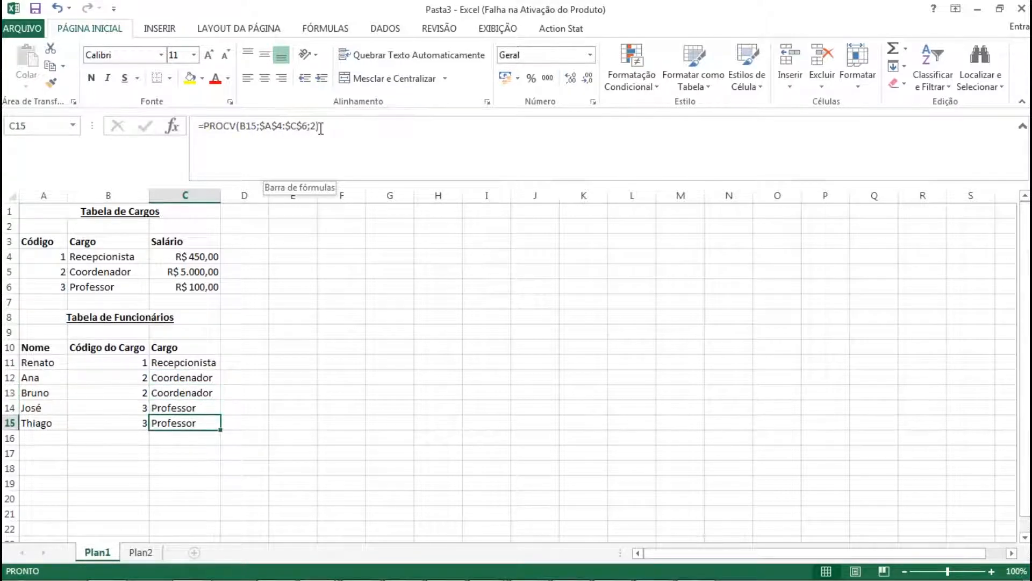
key("Up")
key("Up")
key("Up")
key("Up")
key("Up")
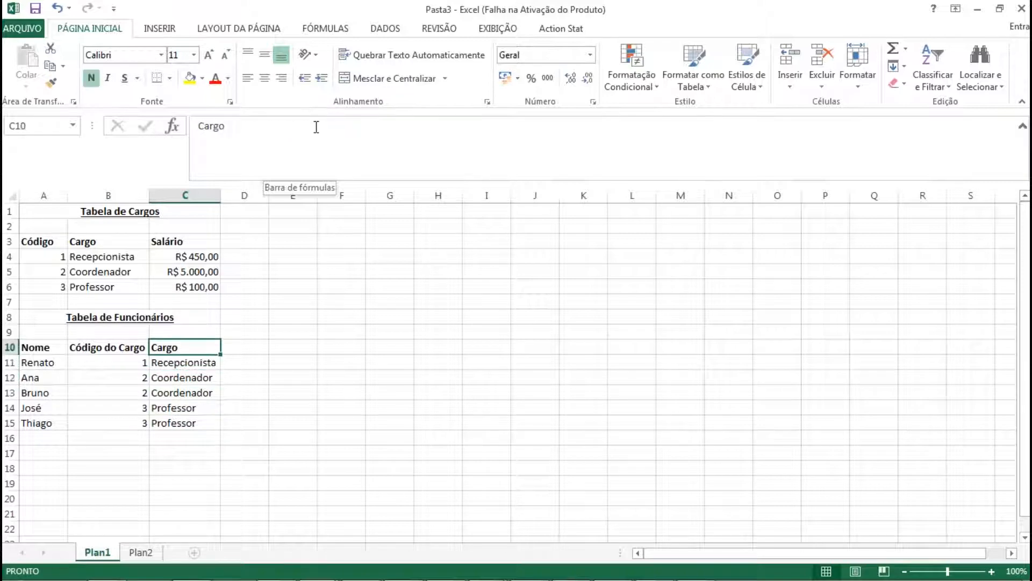
key("Down")
key("Up")
Add the column header Salário in D10 of the Tabela de Funcionários.
key("Right")
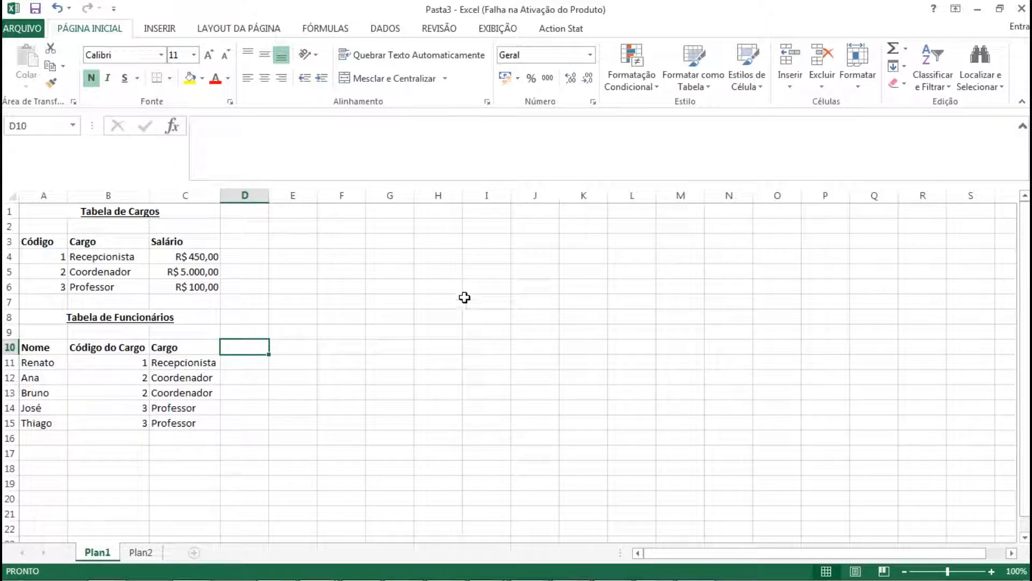
type("Sal")
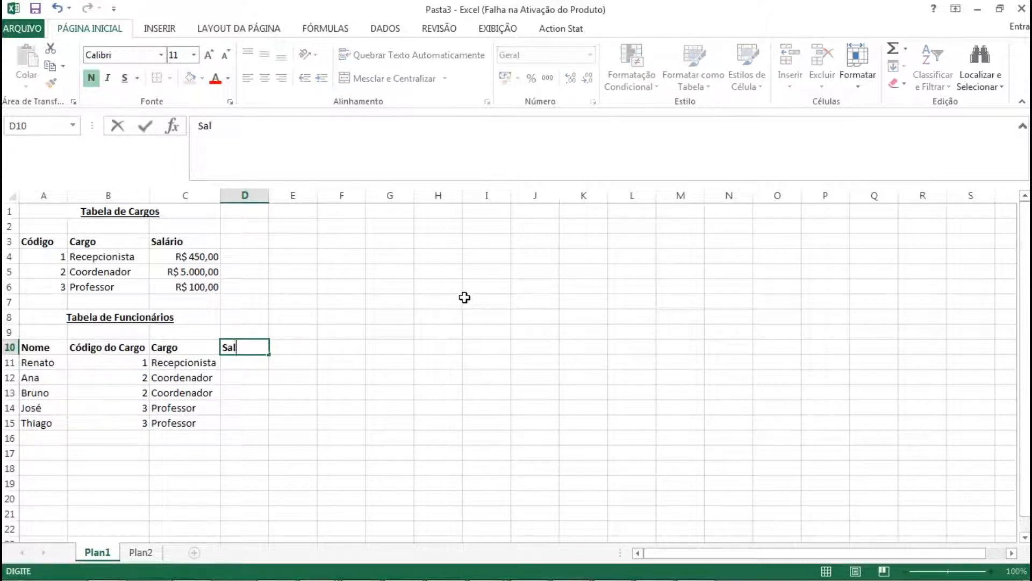
type("ário")
key("Return")
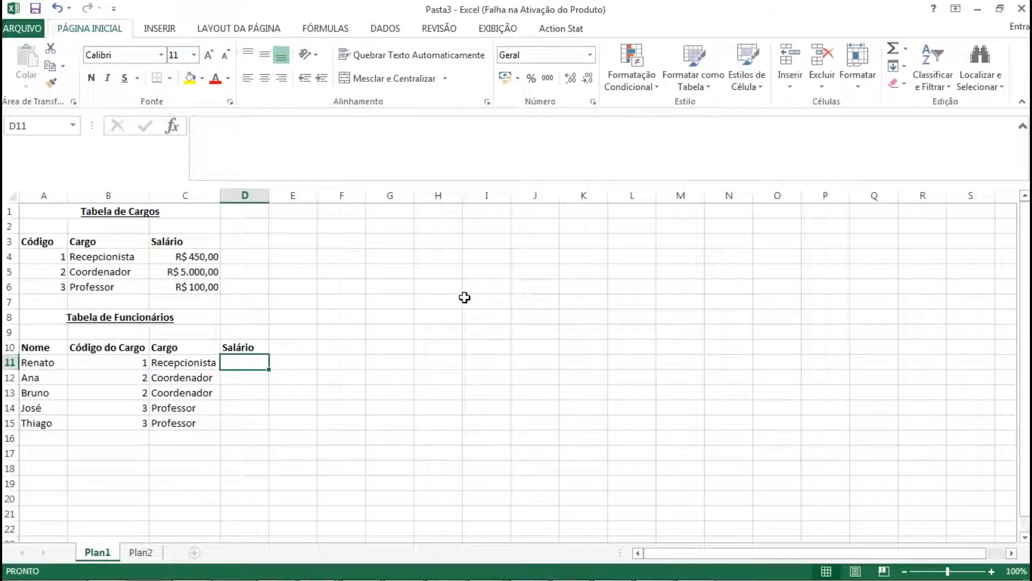
Begin a PROCV formula in D11 with B11 as the lookup value and the absolute range $A$4:$C$6.
type("=p")
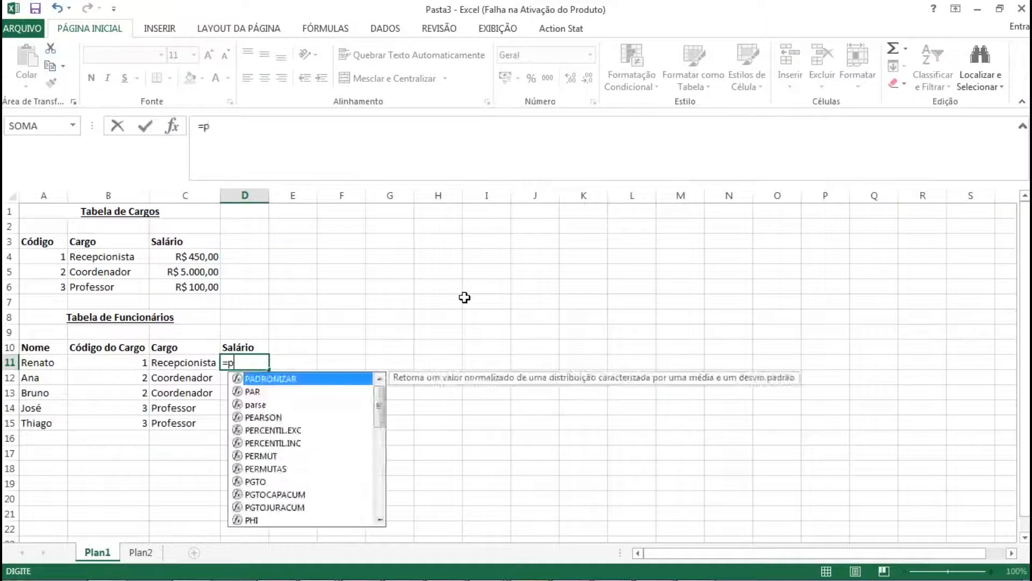
type("rocv")
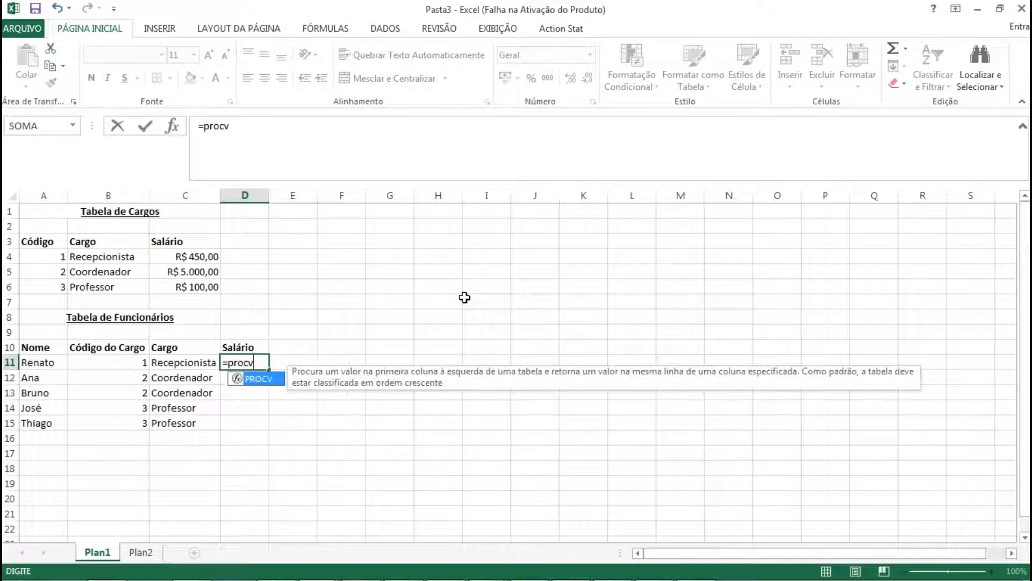
type("(b")
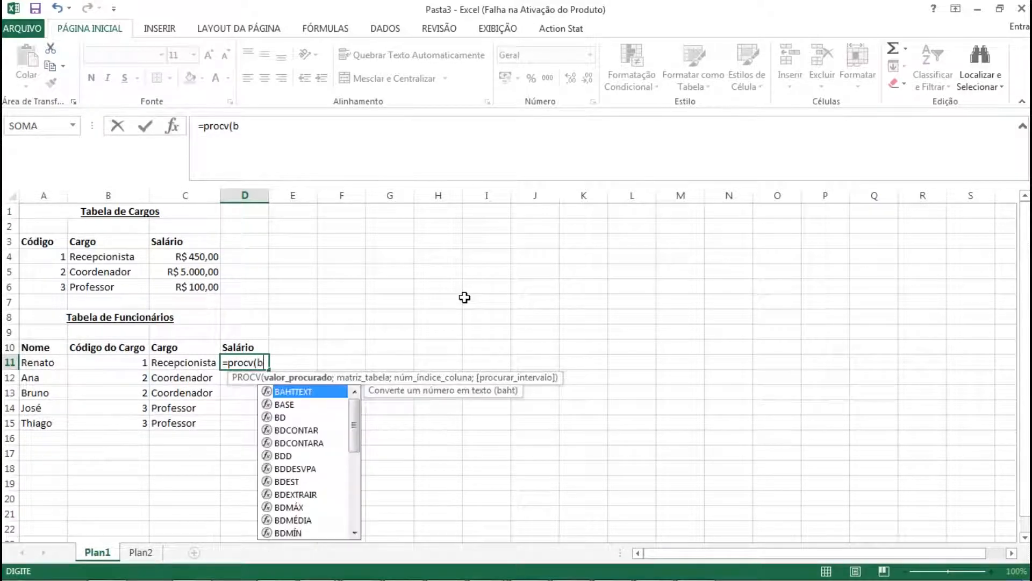
type("11:$")
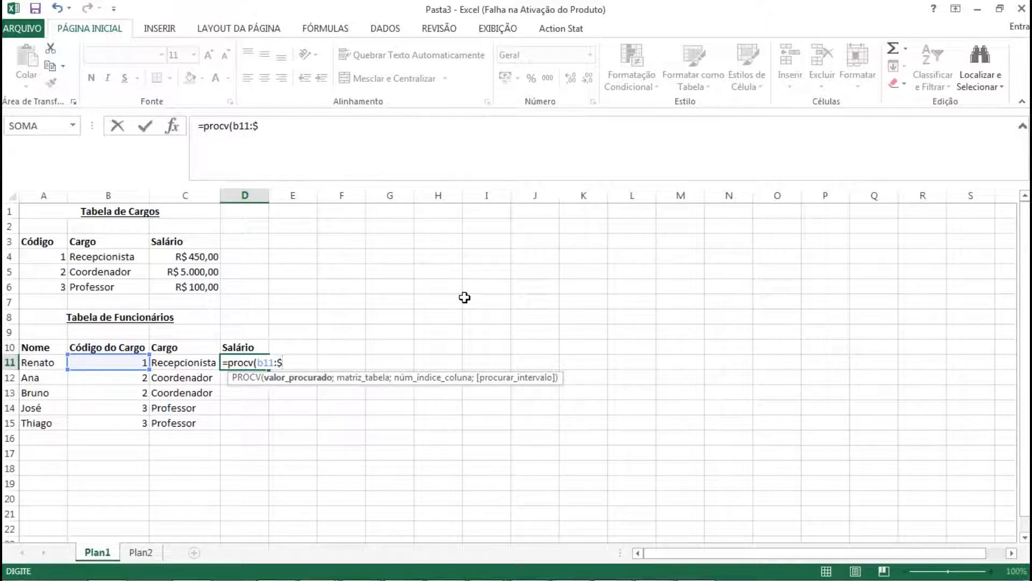
type("a4:c")
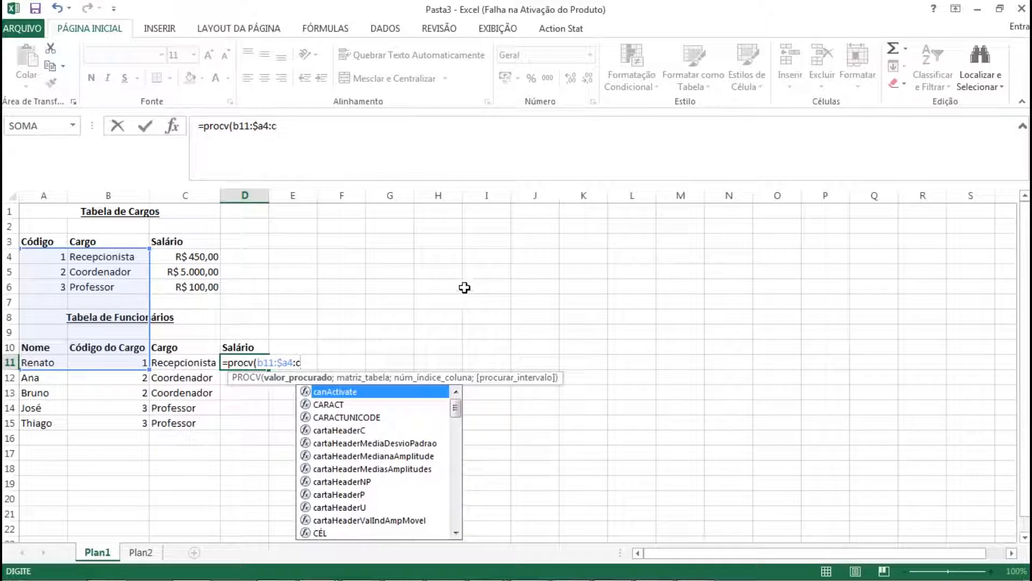
left_click(265, 126)
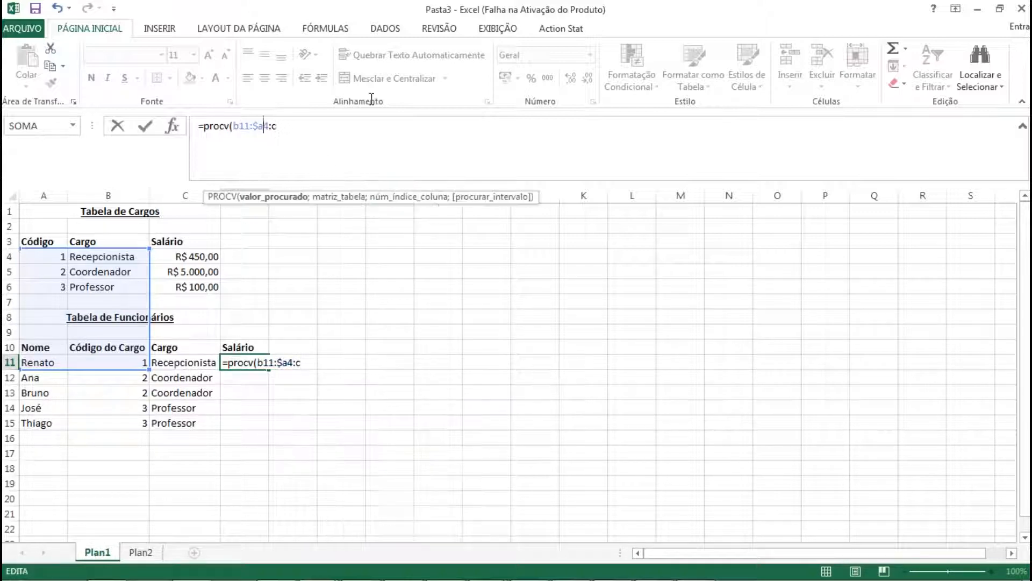
type("$a$")
key("Right")
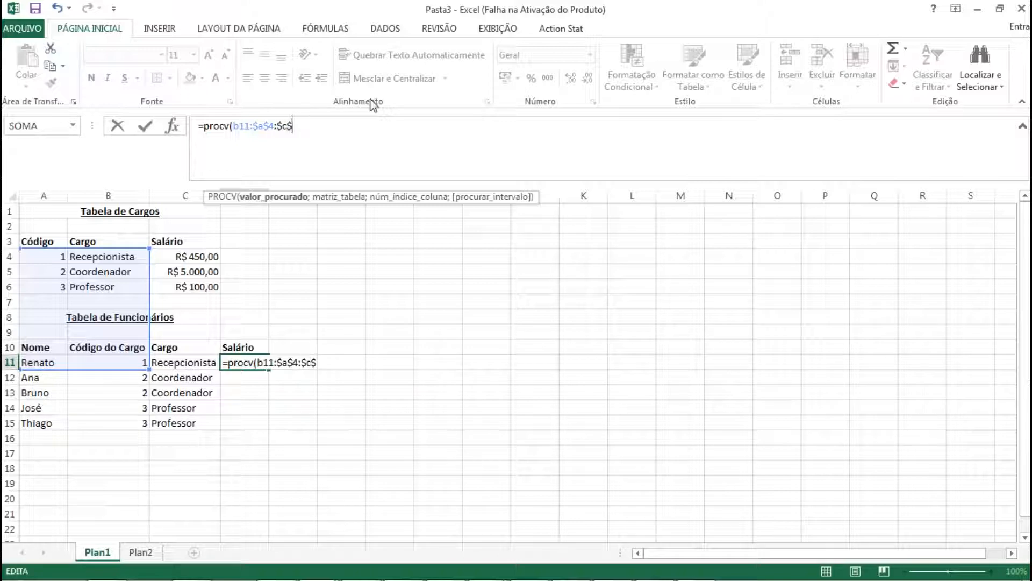
type("$6;")
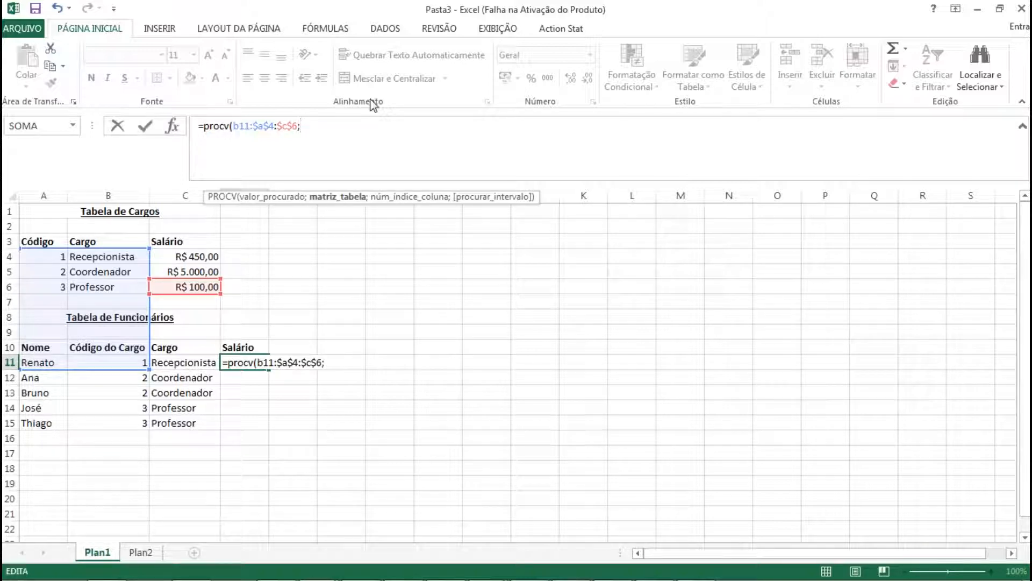
Separate B11 from the table array with a semicolon and complete the D11 formula with column index 3.
left_click(254, 126)
key("BackSpace")
type(";")
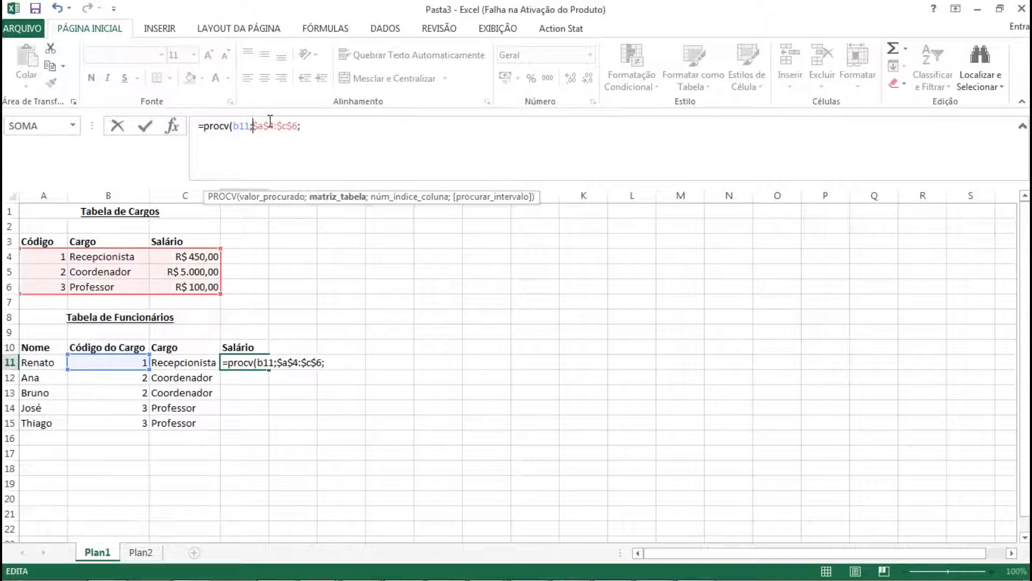
left_click(325, 125)
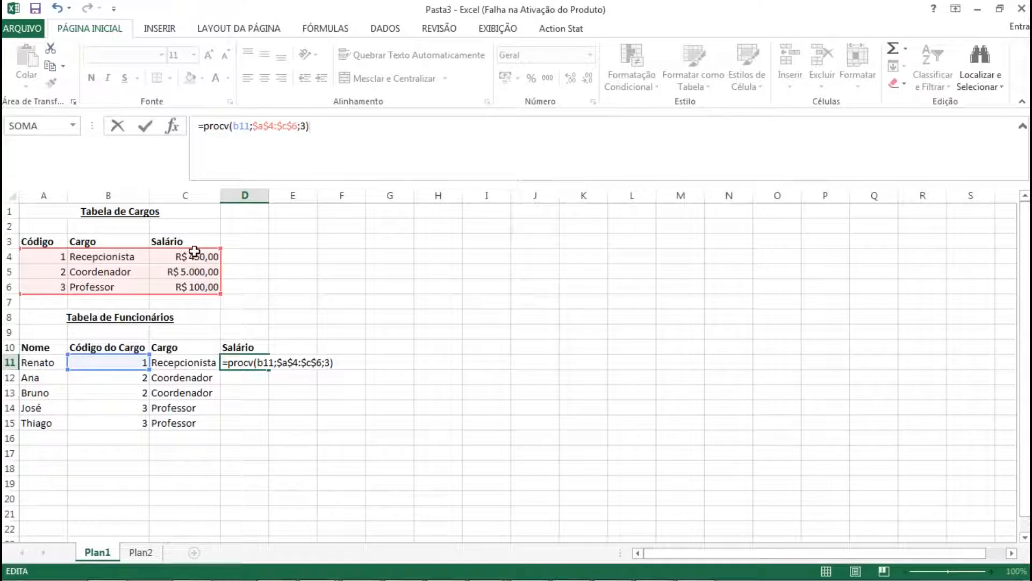
key("Return")
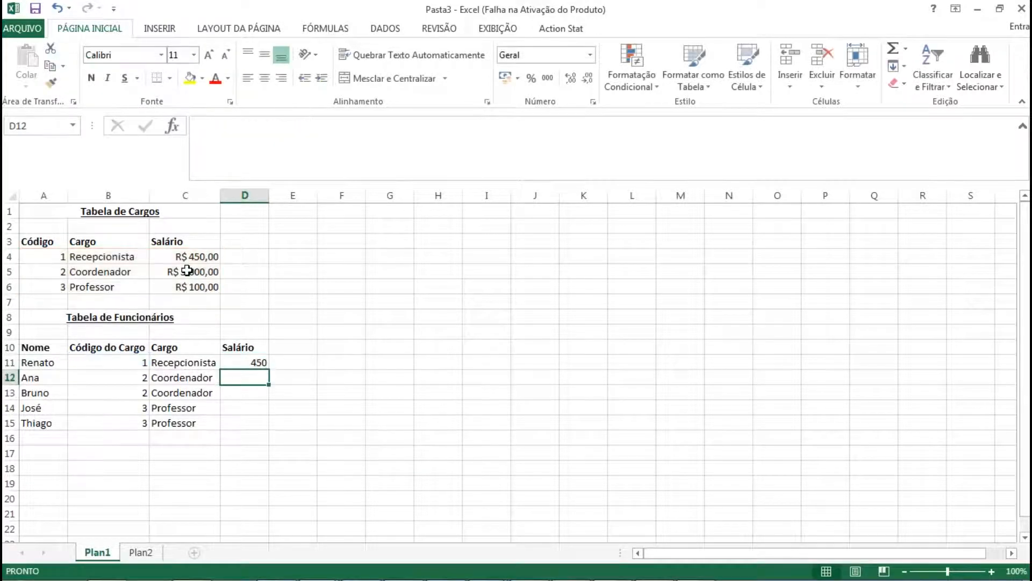
Apply the accounting number format (Contábil) in reais to the salary in D11.
key("Up")
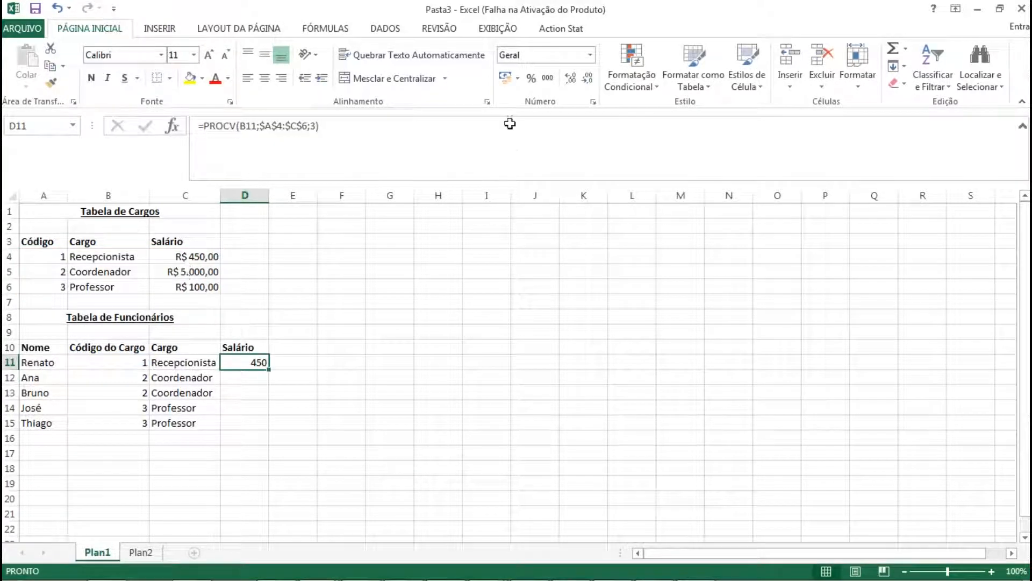
left_click(505, 78)
left_click(256, 377)
left_click(268, 363)
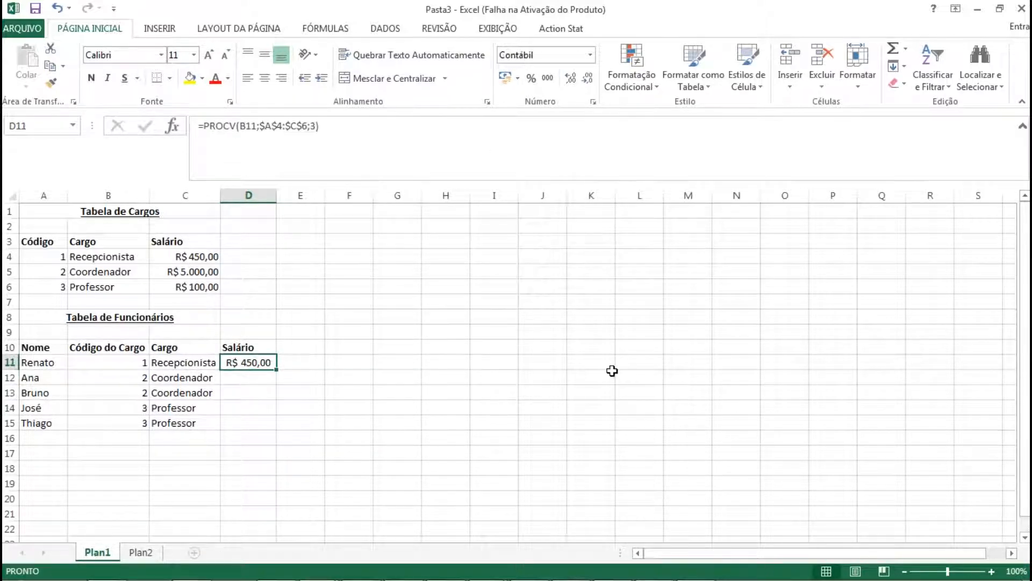
Copy the salary PROCV formula from D11 down through D15.
key("ctrl+c")
key("shift+Down")
key("shift+Down")
key("shift+Down")
key("shift+Down")
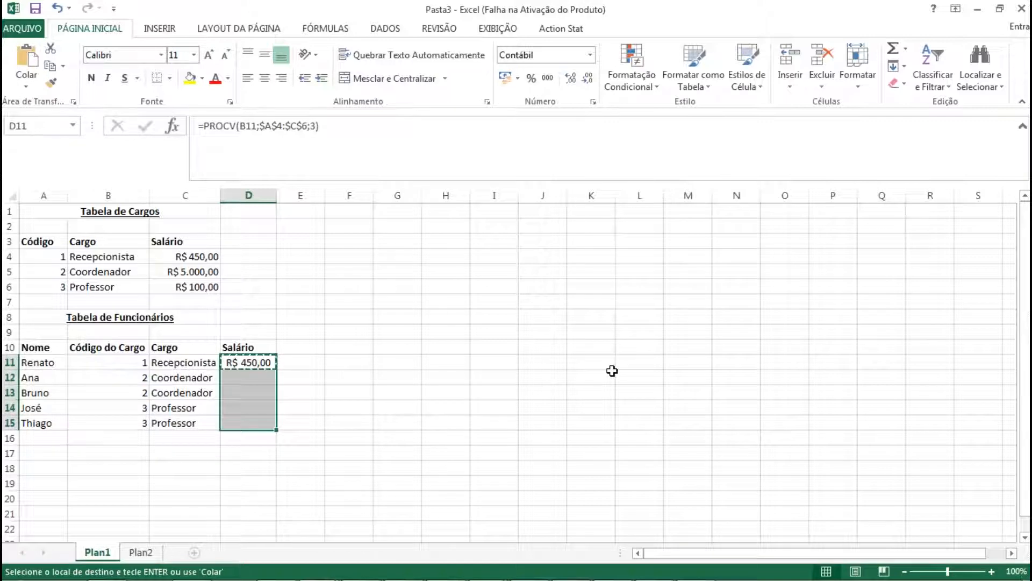
key("ctrl+v")
key("Down")
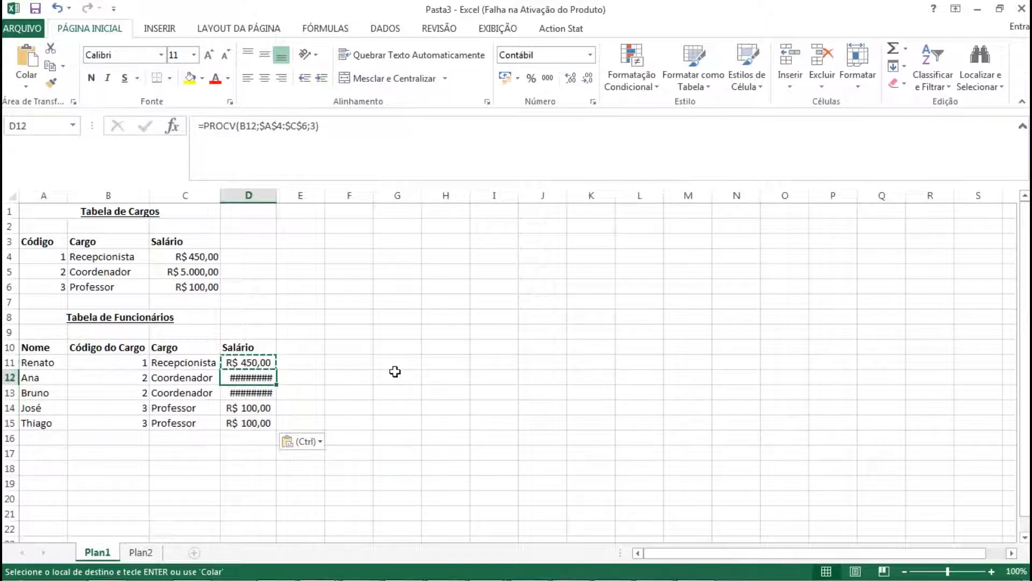
Autofit the width of column D to its salary values and clear the copy selection.
double_click(276, 195)
left_click(398, 364)
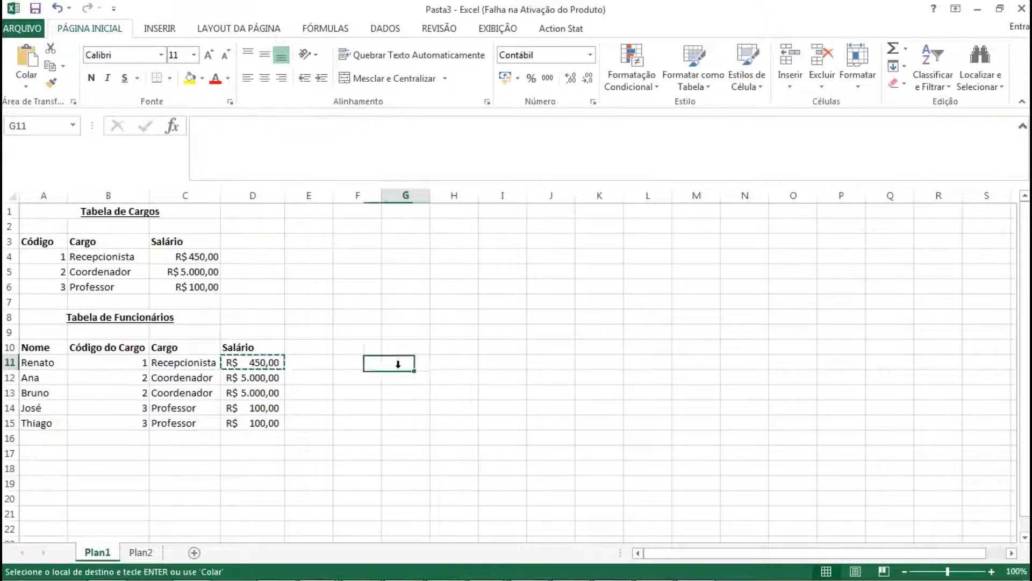
left_click(274, 378)
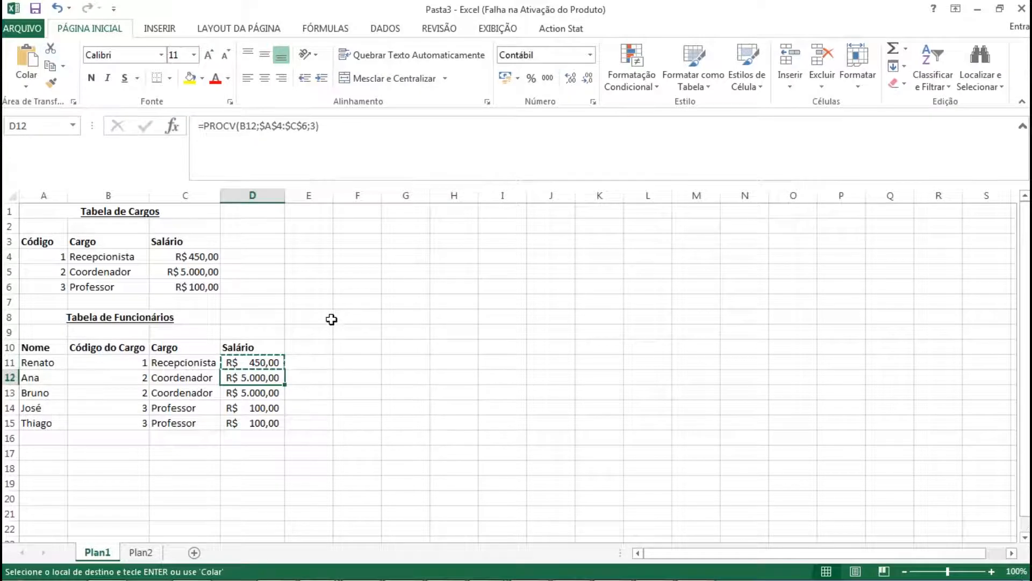
key("Escape")
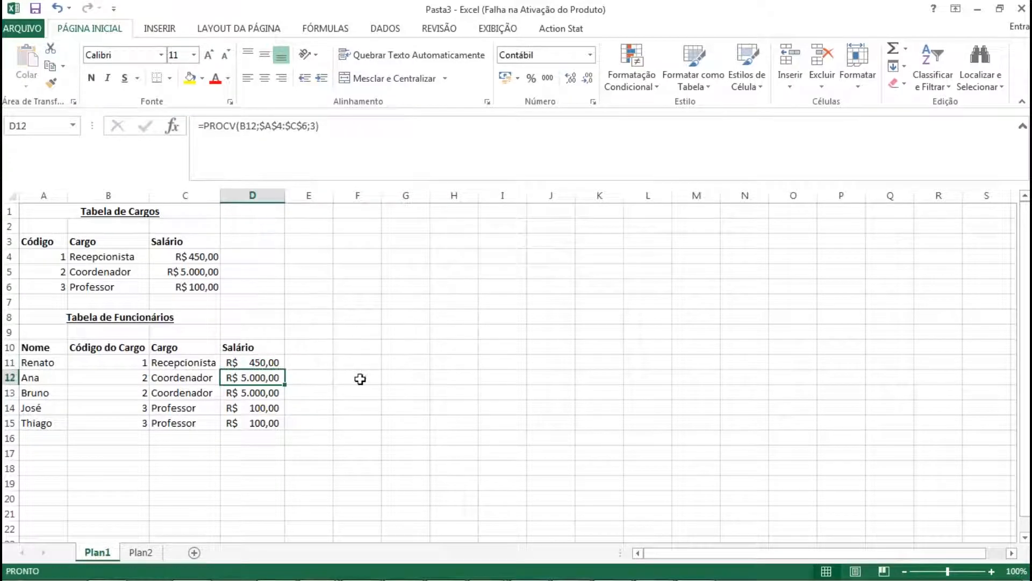
Examine the PROCV formulas that return the salary in D11 and the role in C11.
left_click(254, 349)
left_click(277, 367)
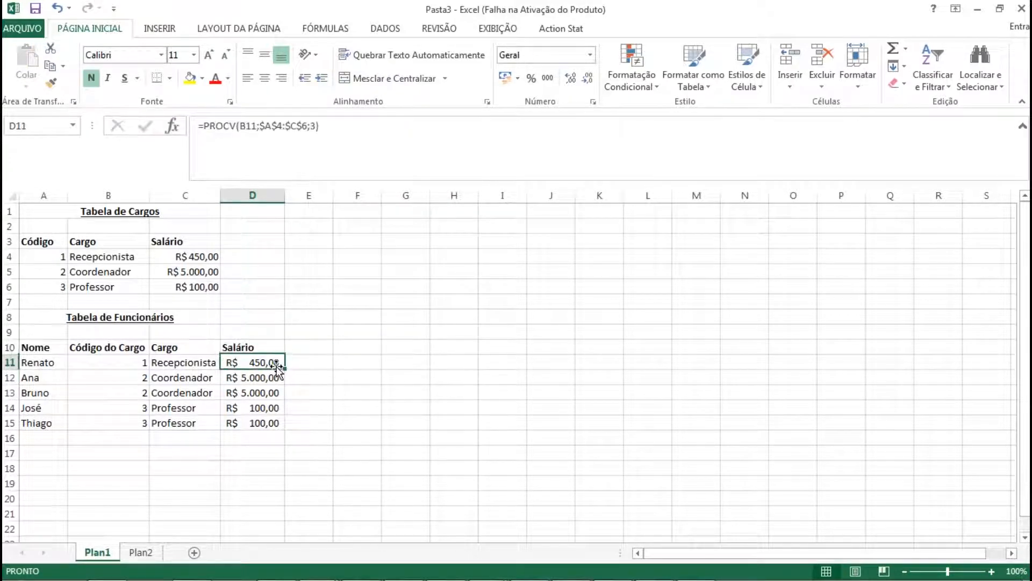
left_click(203, 362)
left_click(237, 126)
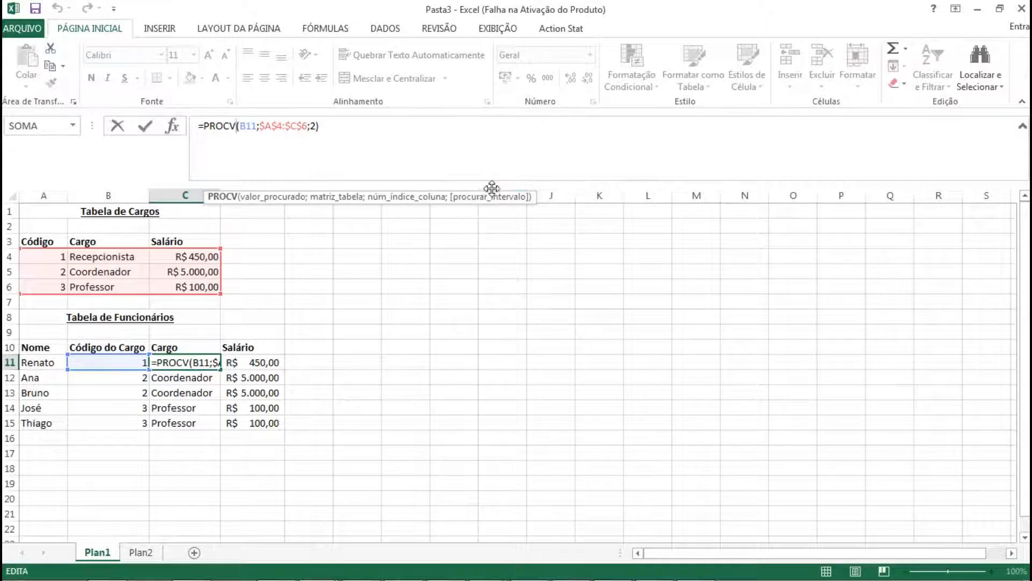
left_click(341, 133)
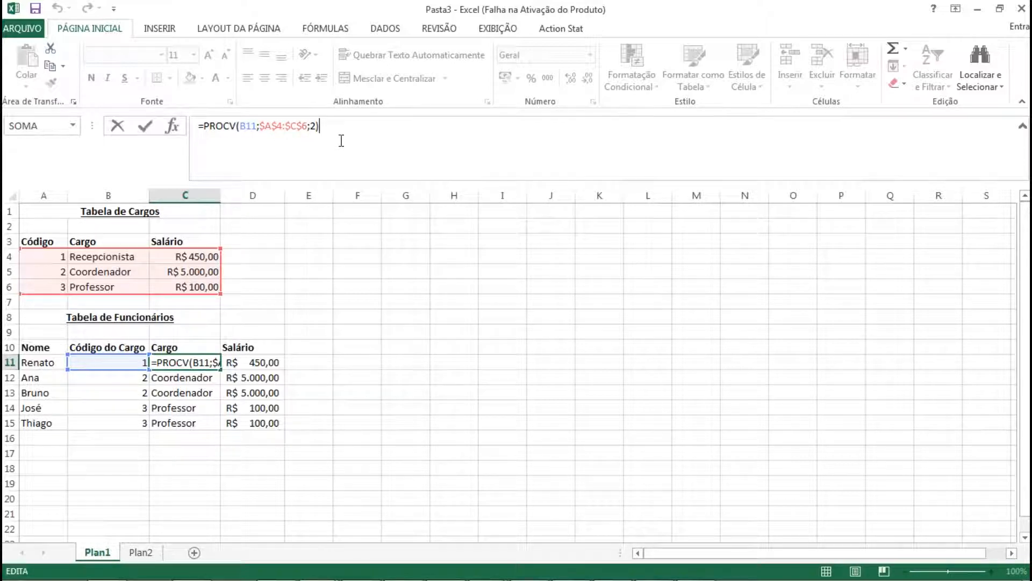
Remove the arguments and parentheses from the PROCV formula in C11, leaving only =PROCV.
key("Left")
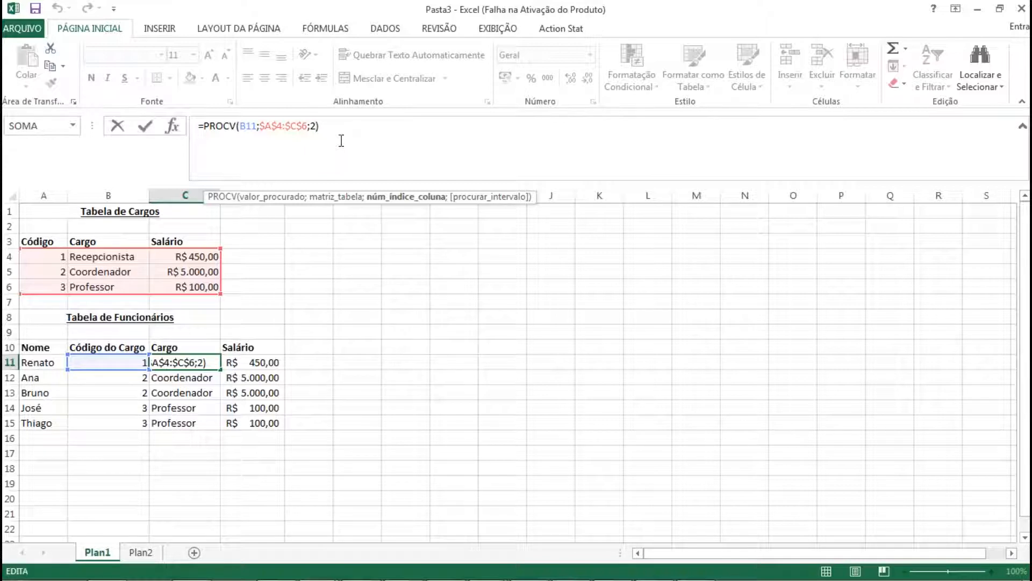
key("Left")
key("Left")
key("Left")
key("Left")
key("Left")
key("Left")
key("Left")
key("Left")
key("Left")
key("Left")
key("Left")
key("Left")
key("Left")
key("Left")
key("Left")
key("Left")
key("Left")
key("Left")
key("Left")
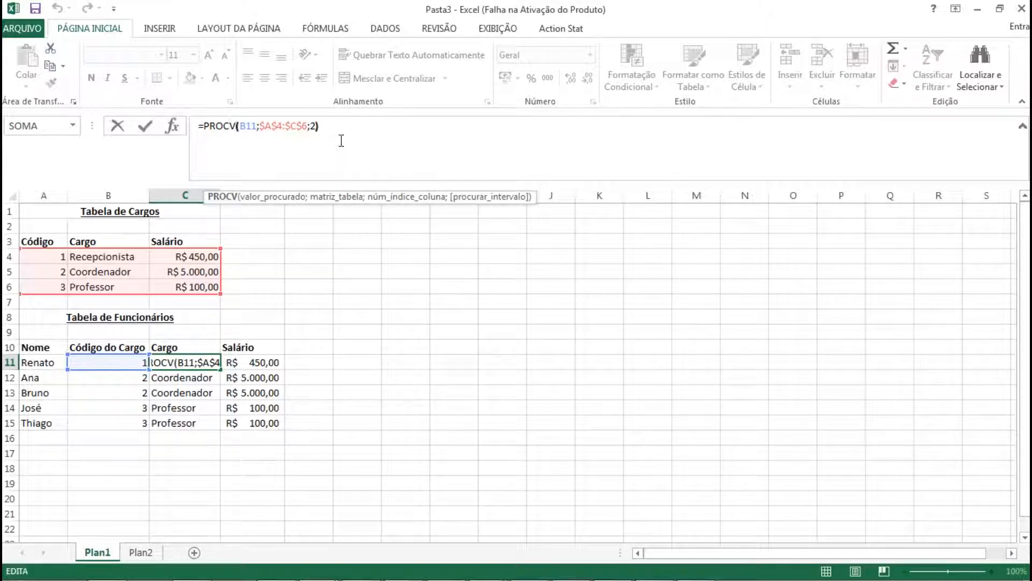
key("shift+Right")
key("shift+Right")
key("shift+Right")
key("shift+Right")
key("shift+Right")
key("shift+Right")
key("shift+Right")
key("shift+Right")
key("shift+Right")
key("shift+Right")
key("shift+Right")
key("shift+Right")
key("shift+Right")
key("shift+Right")
key("shift+Right")
key("shift+Right")
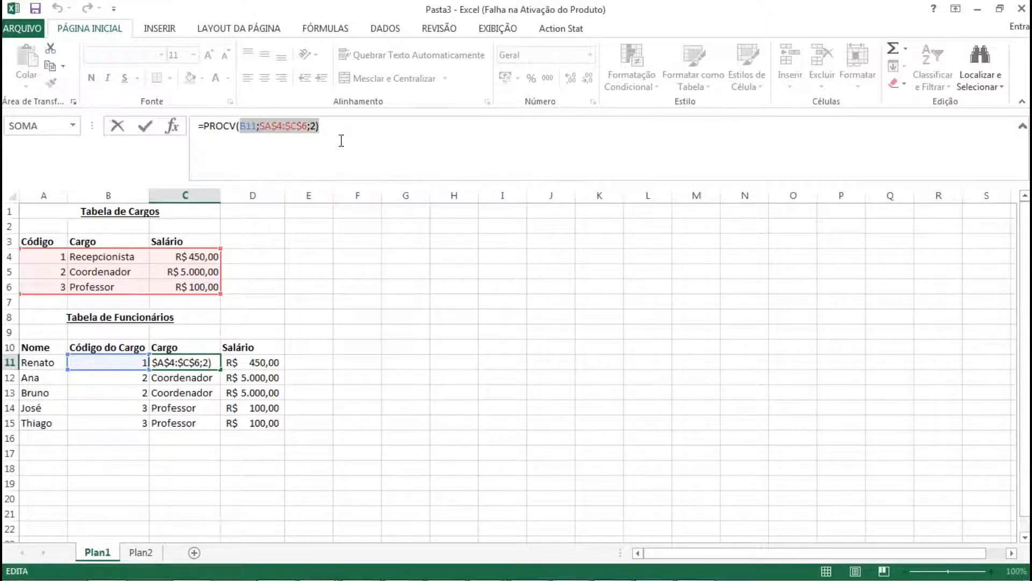
key("BackSpace")
key("BackSpace")
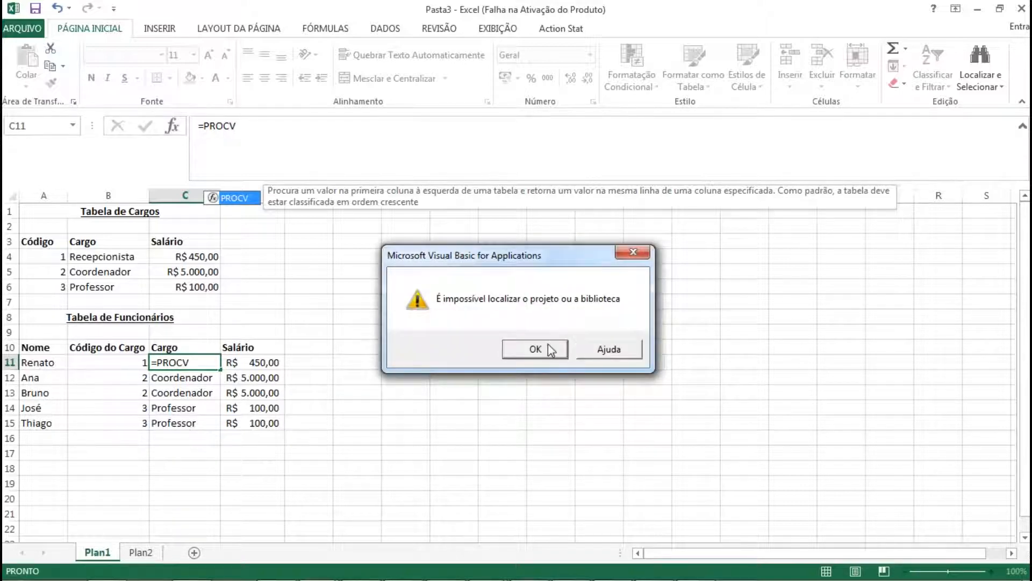
left_click(550, 350)
left_click(604, 226)
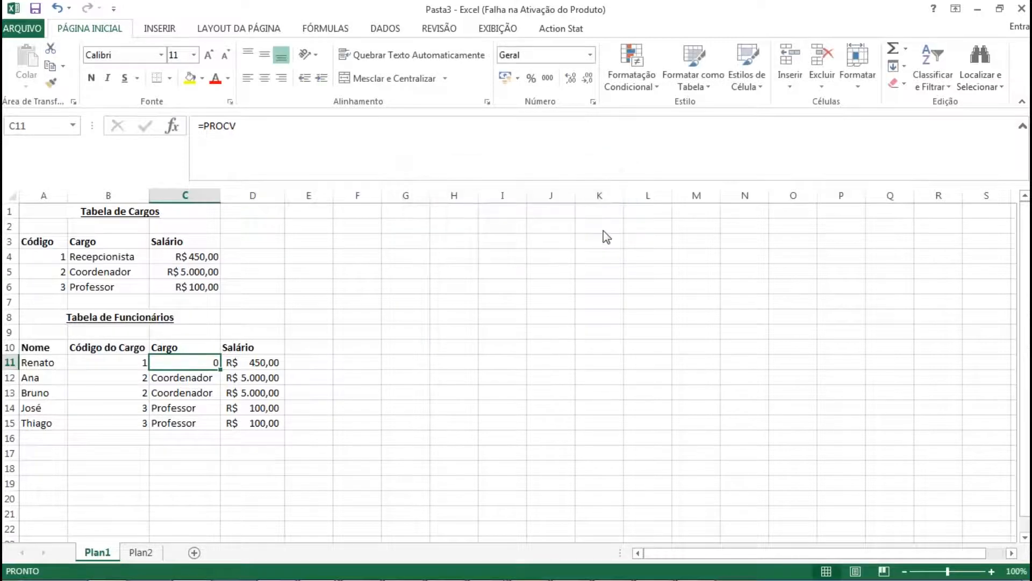
Bring up the PROCV function description while editing C11, and undo the edits made to that cell's formula.
left_click(275, 142)
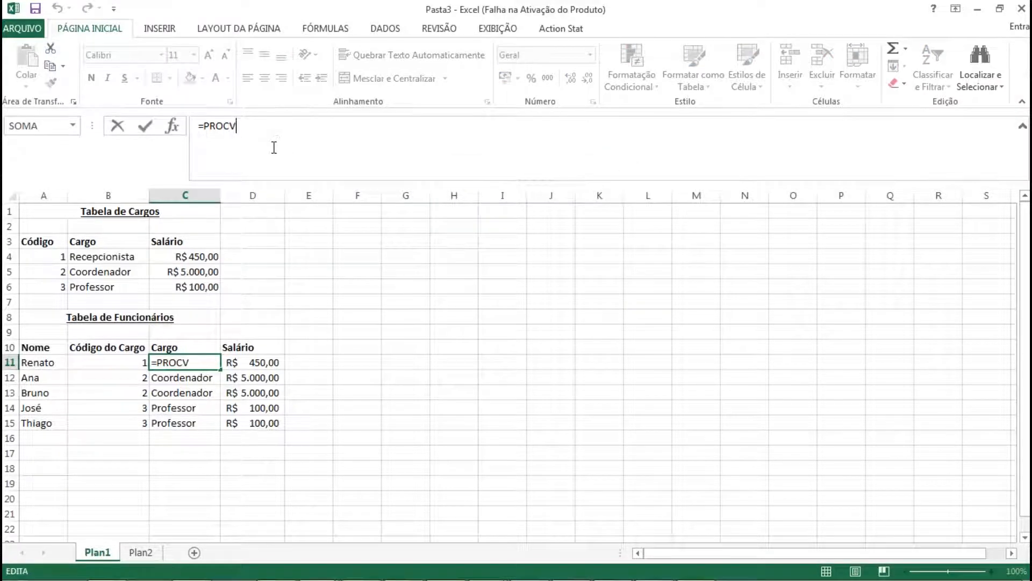
key("BackSpace")
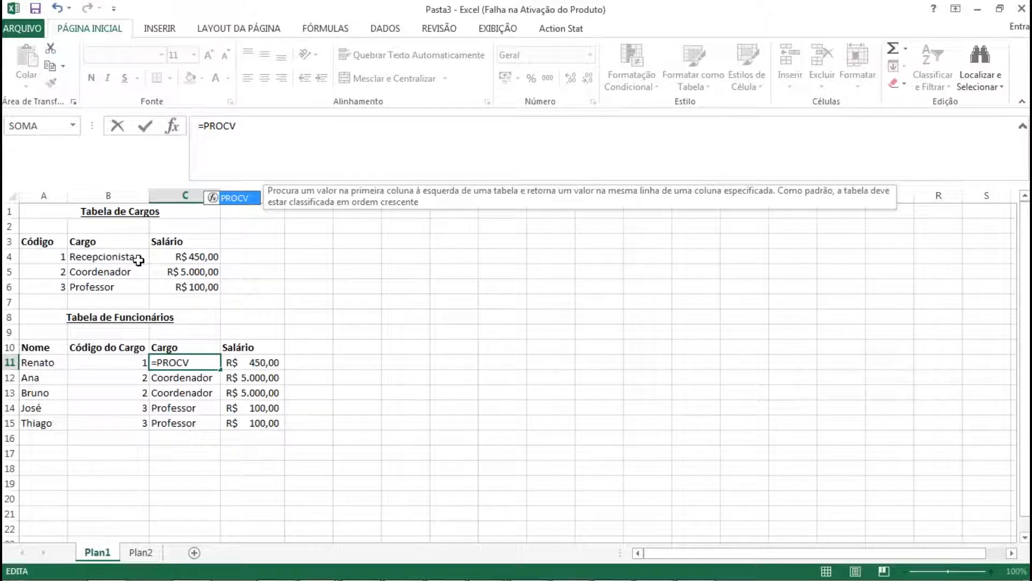
mouse_move(59, 579)
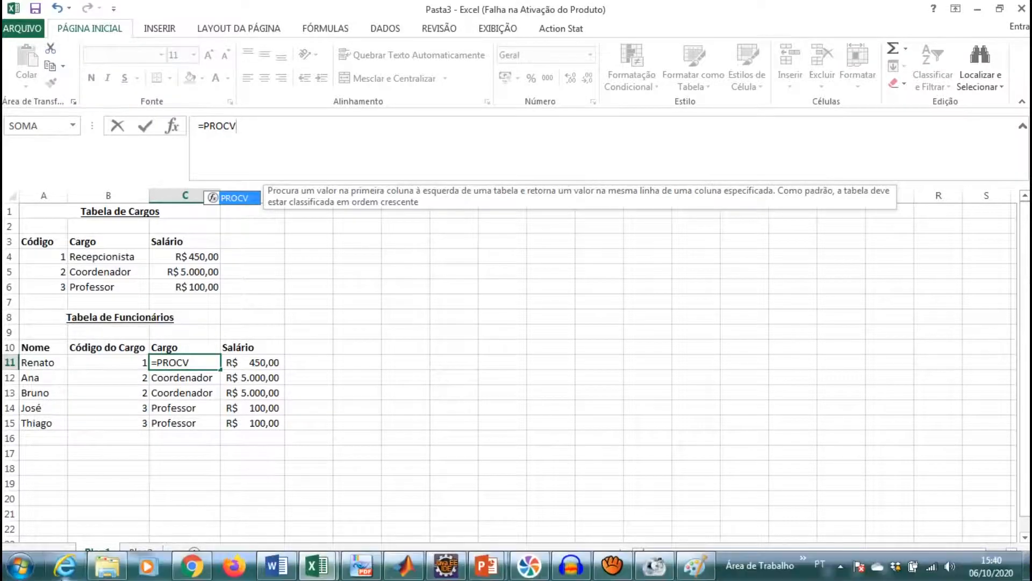
key("Return")
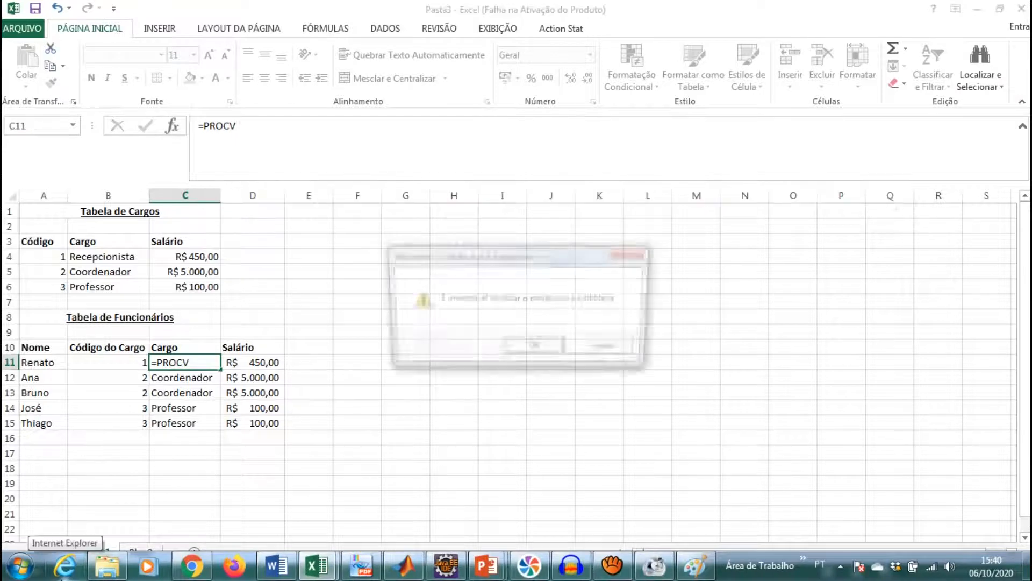
key("Return")
key("Return")
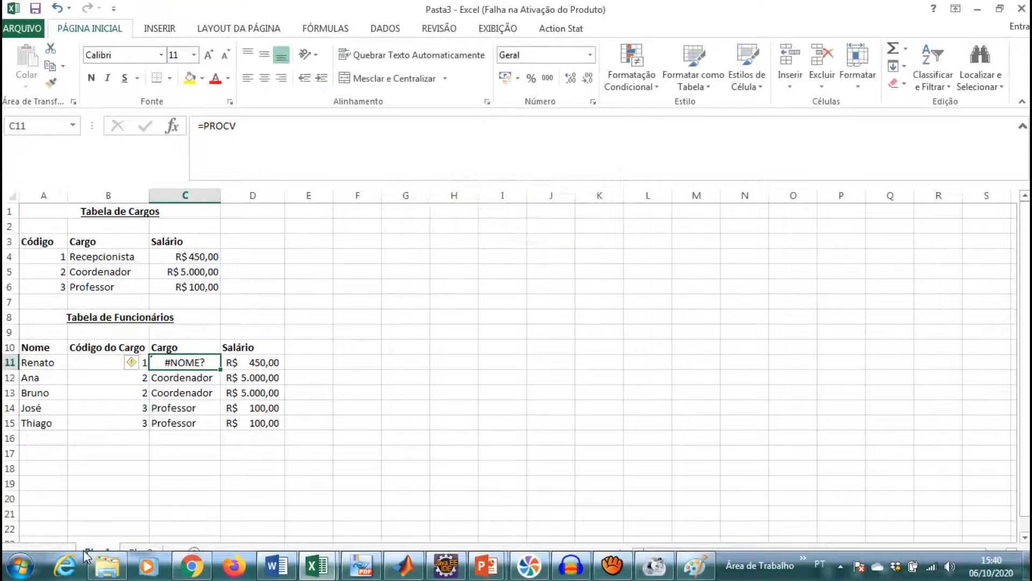
key("ctrl+z")
key("ctrl+z")
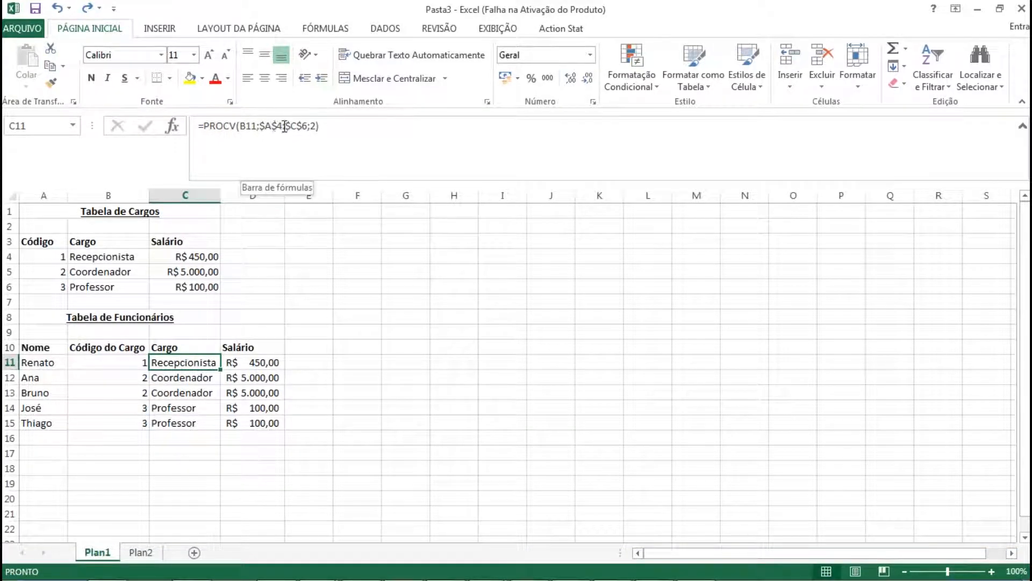
Examine the table array and column index arguments of the PROCV formula in C11.
left_click_drag(264, 126, 310, 129)
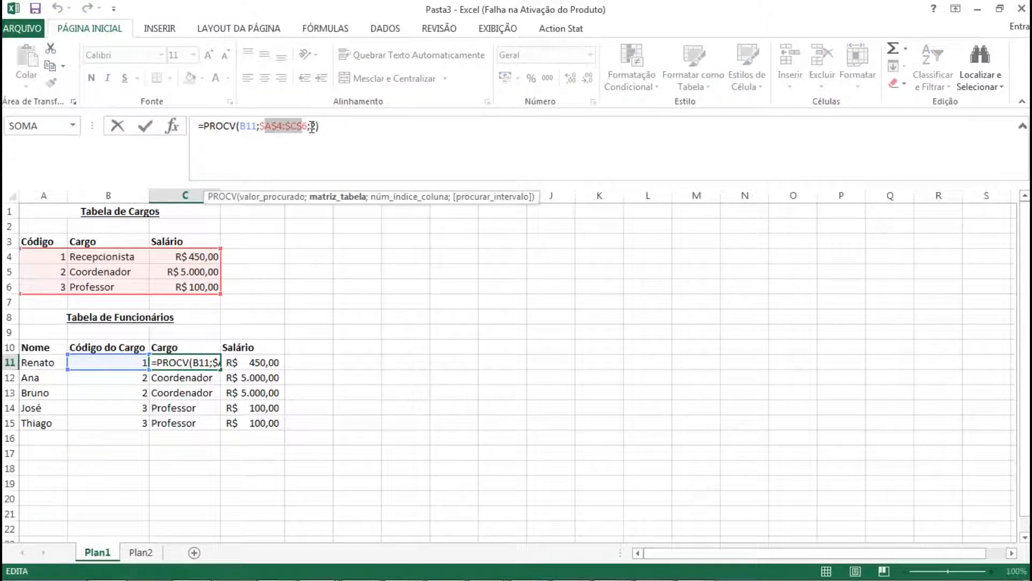
left_click(312, 127)
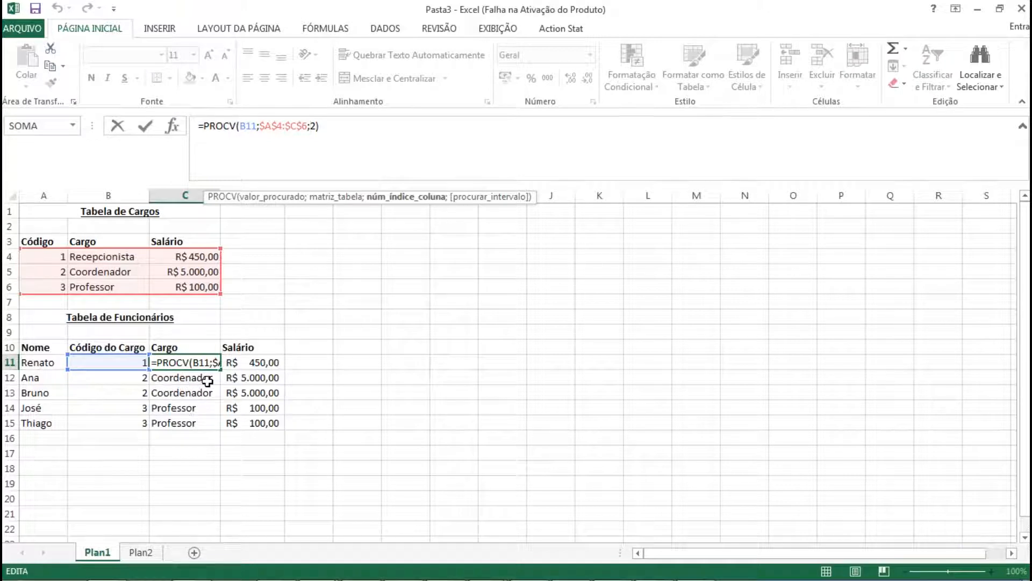
key("Return")
Set the role code in B12 to 1 and check the role and salary looked up in that row.
key("Up")
key("Left")
key("Down")
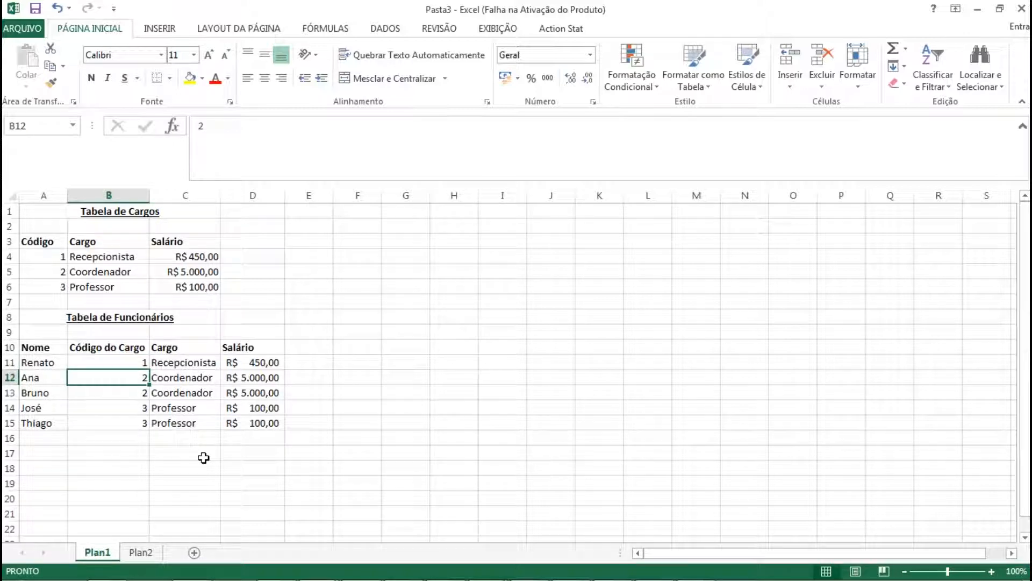
type("1")
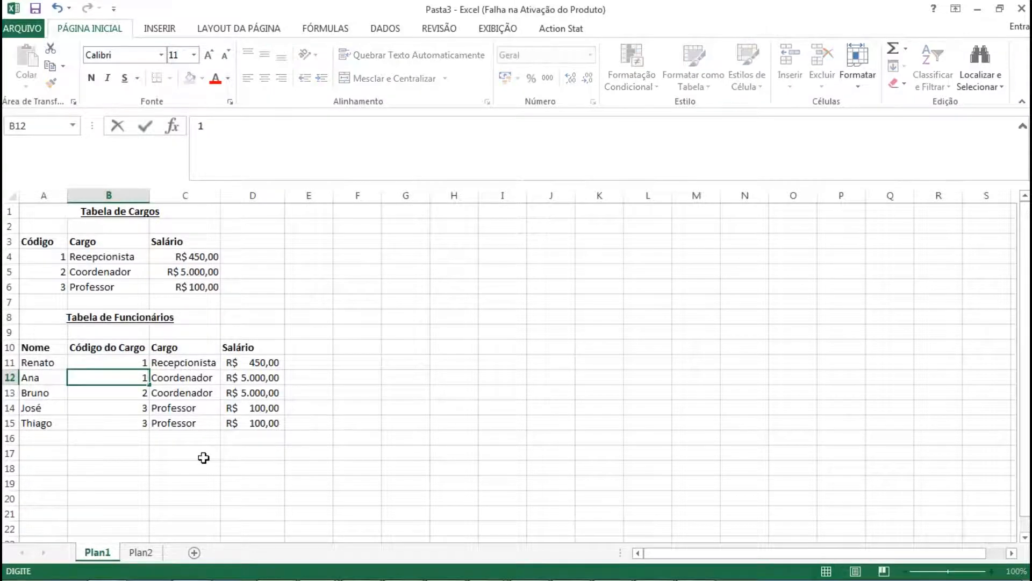
key("Return")
key("Up")
key("Right")
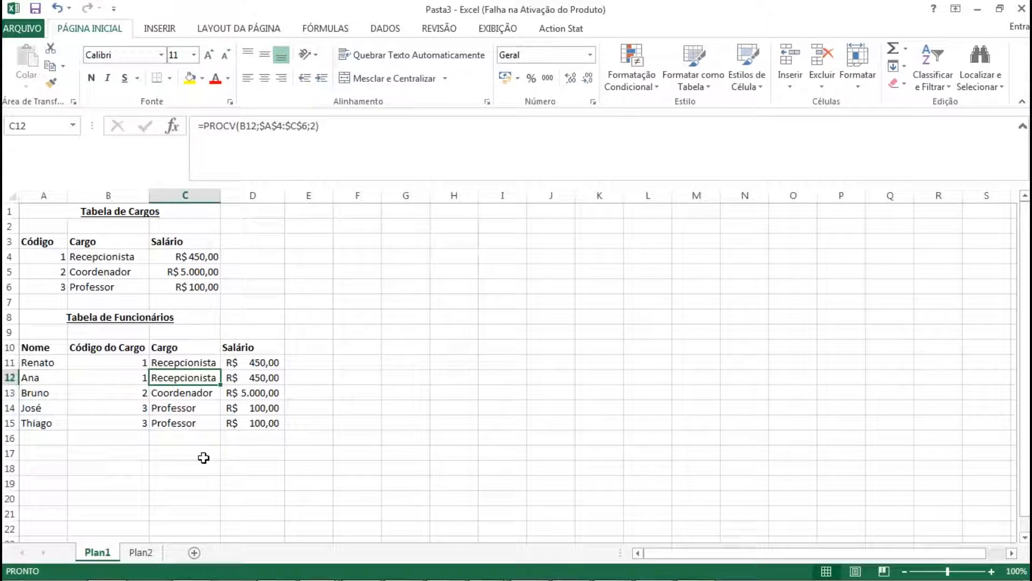
key("Right")
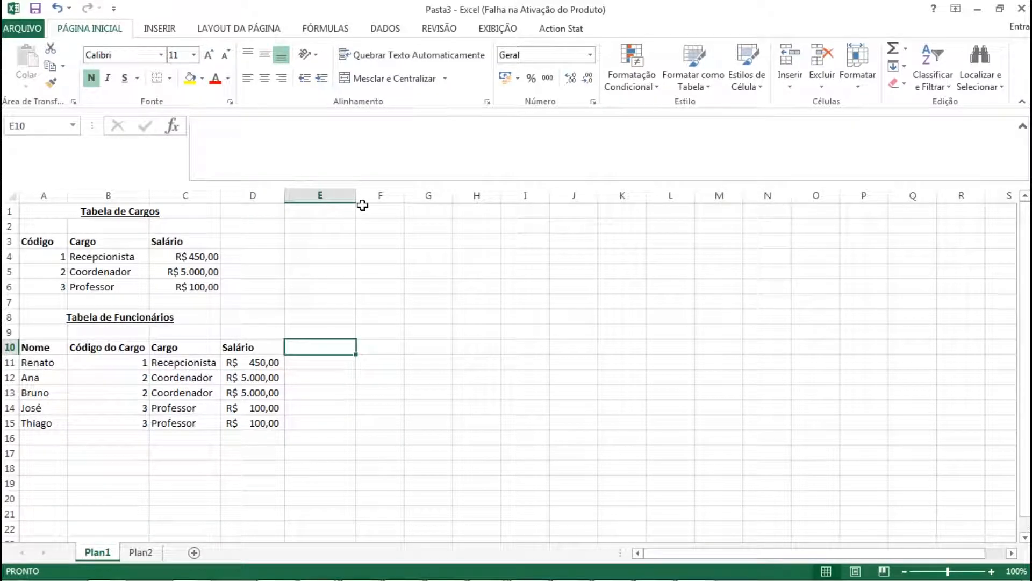
Enter PROCH as the heading of a new column in E10.
type("PRO")
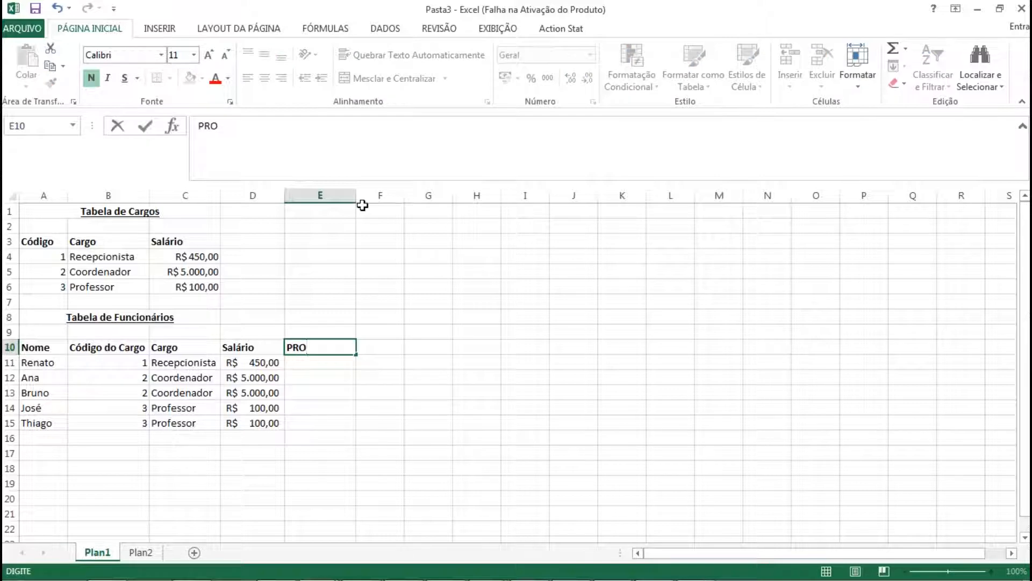
type("H")
key("BackSpace")
type("CH")
key("Return")
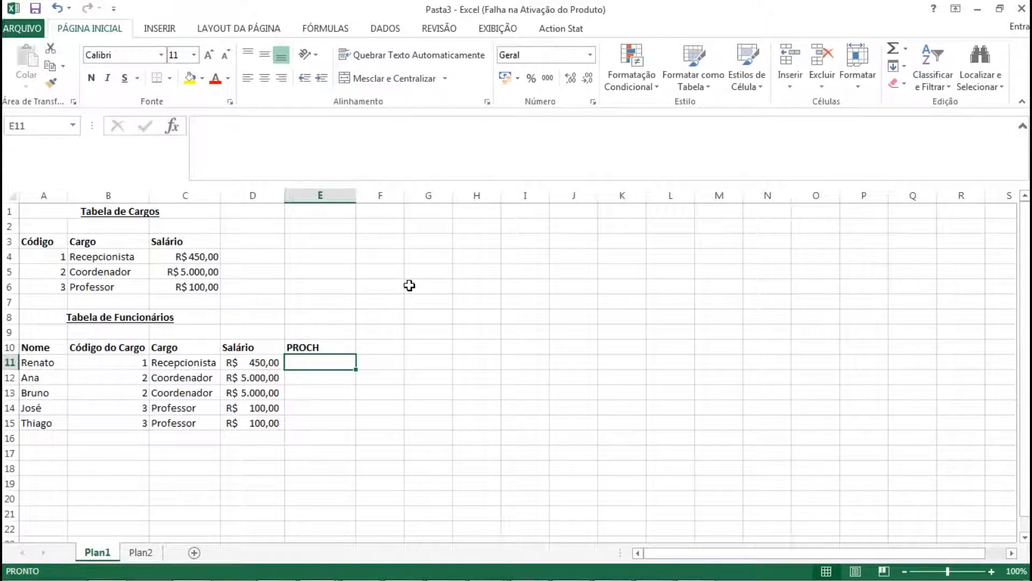
Enter the horizontal lookup formula =PROCH(B11;A4:C6;2) in E11 under the PROCH heading.
left_click(268, 138)
type("=pro")
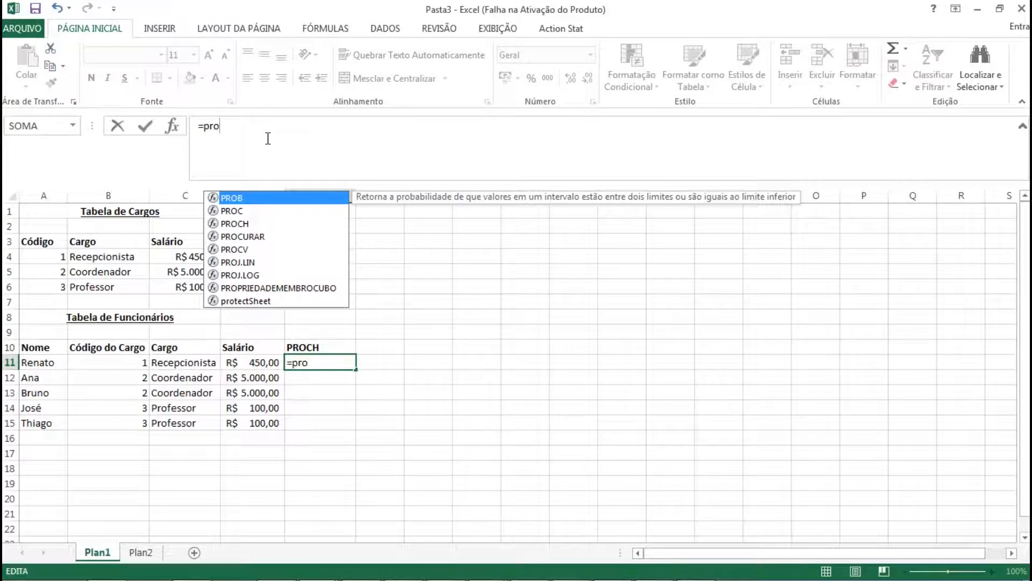
type("ch")
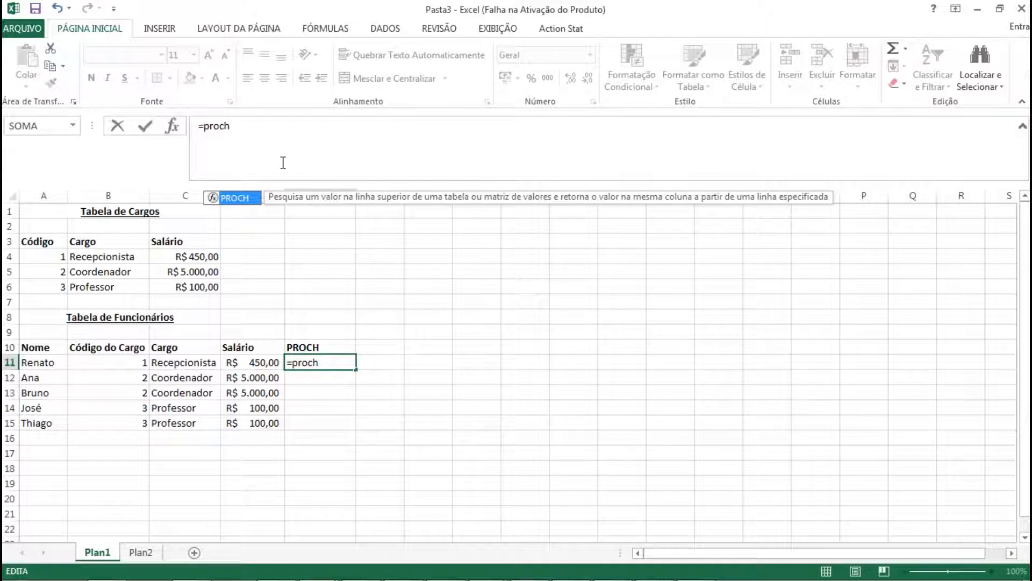
type("(")
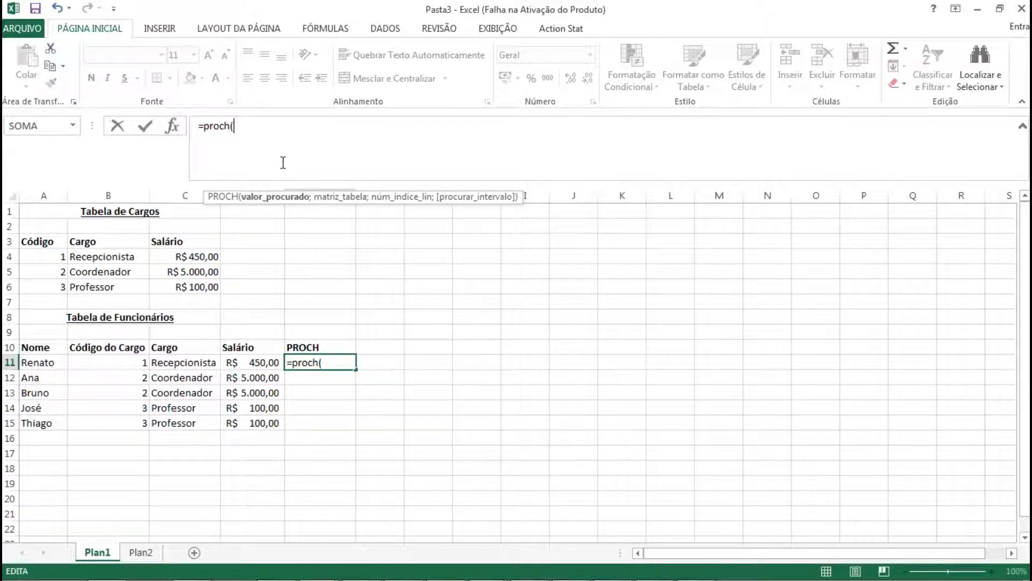
type("b11")
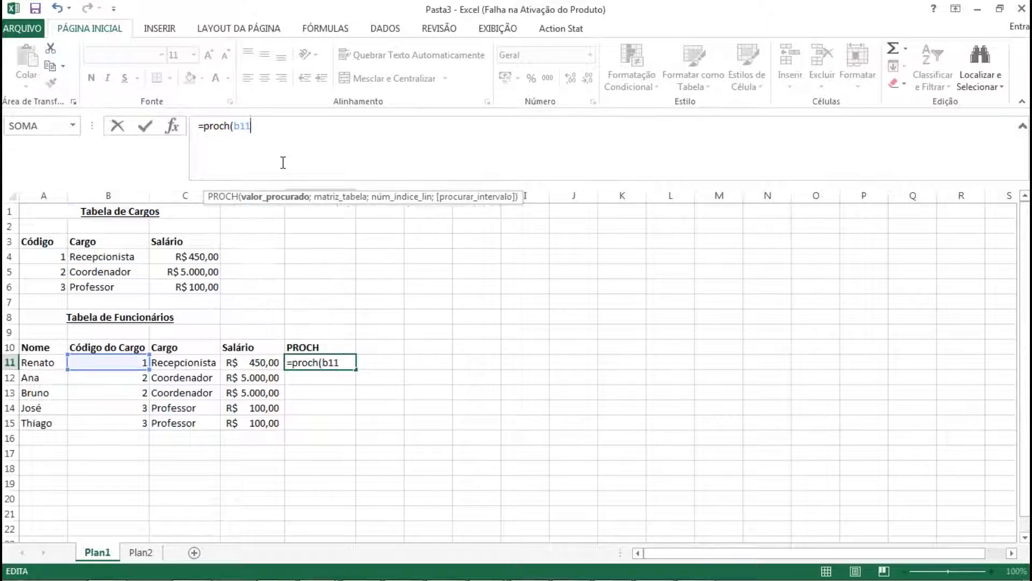
type(";")
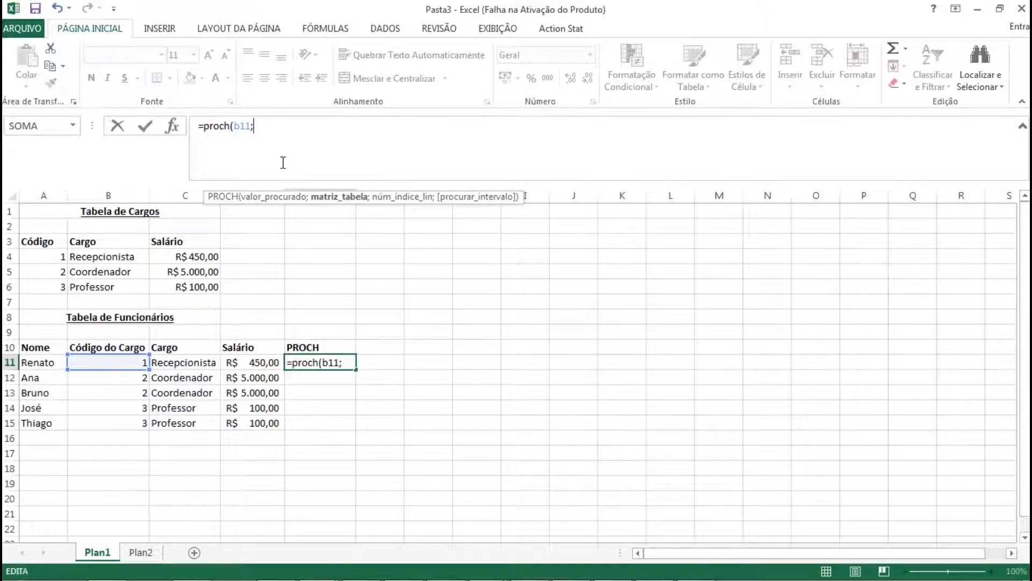
type("a4:c6")
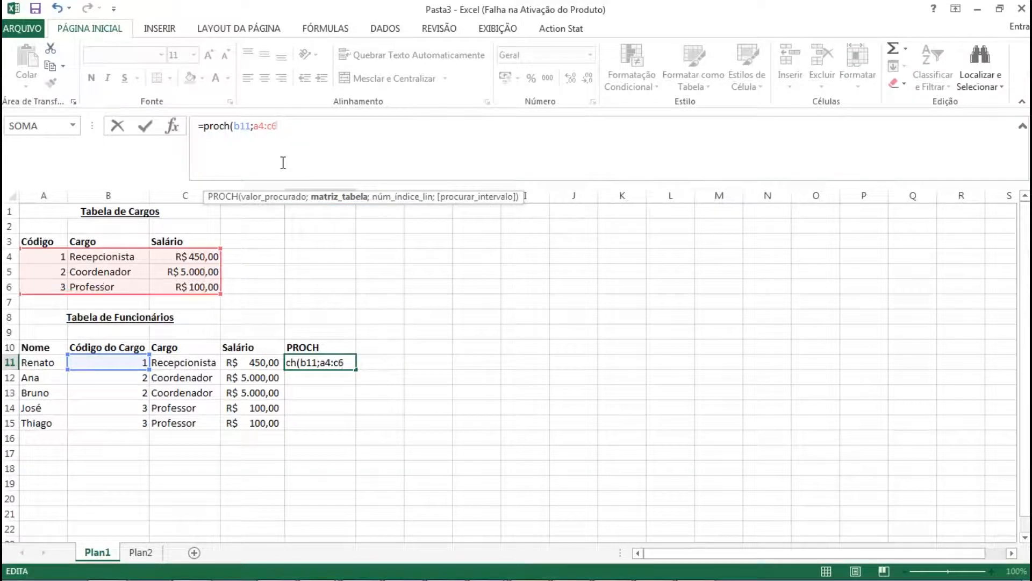
type(";")
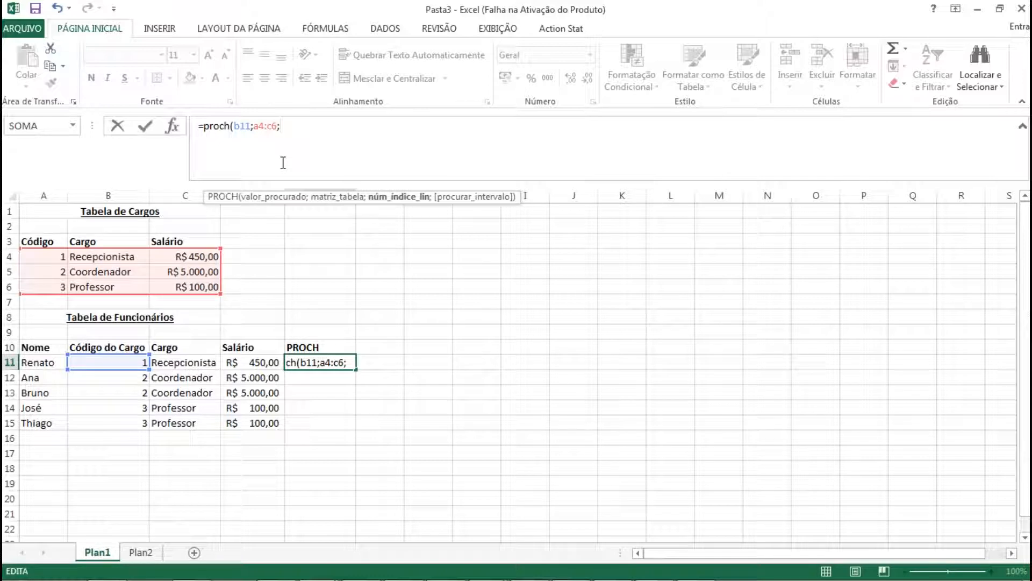
type("2)")
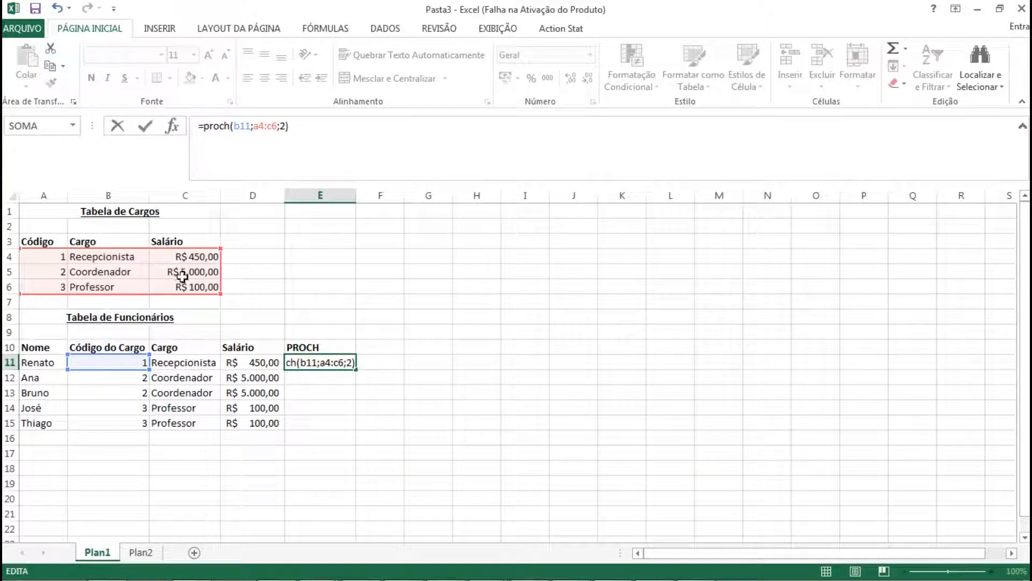
left_click(7, 271)
left_click(344, 361)
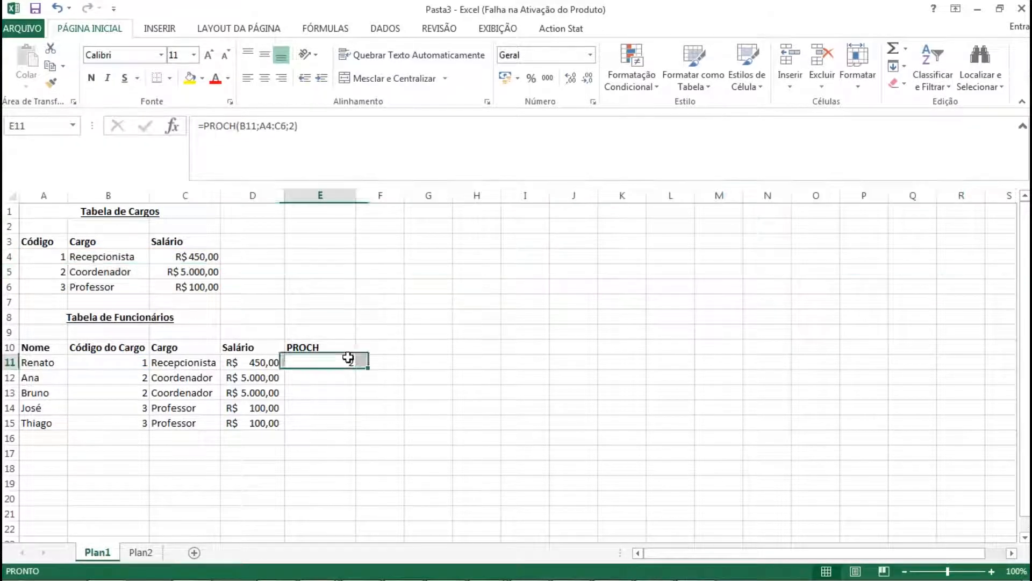
Examine the arguments of the PROCH formula in E11 and the cells it references.
left_click(324, 123)
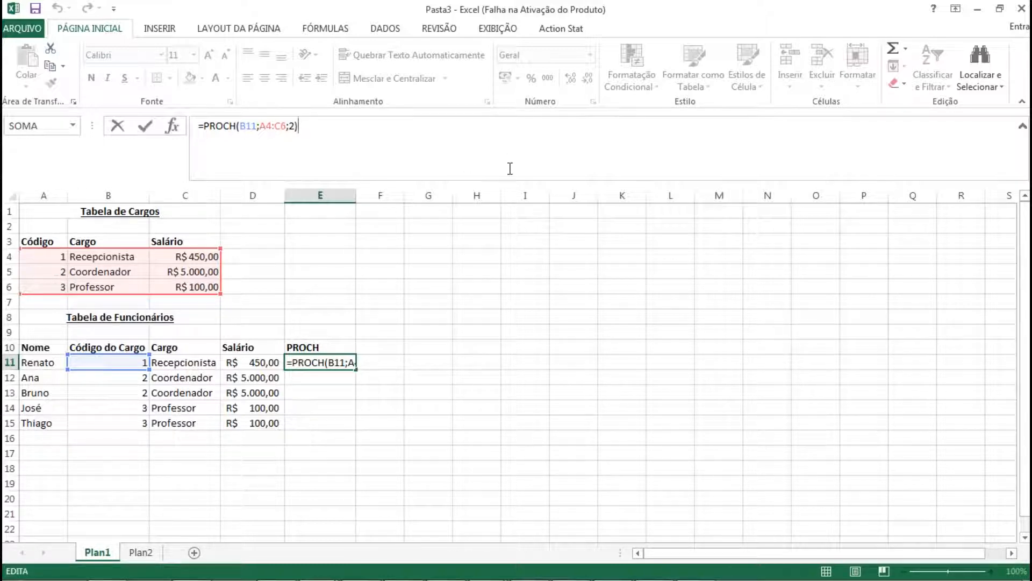
key("Return")
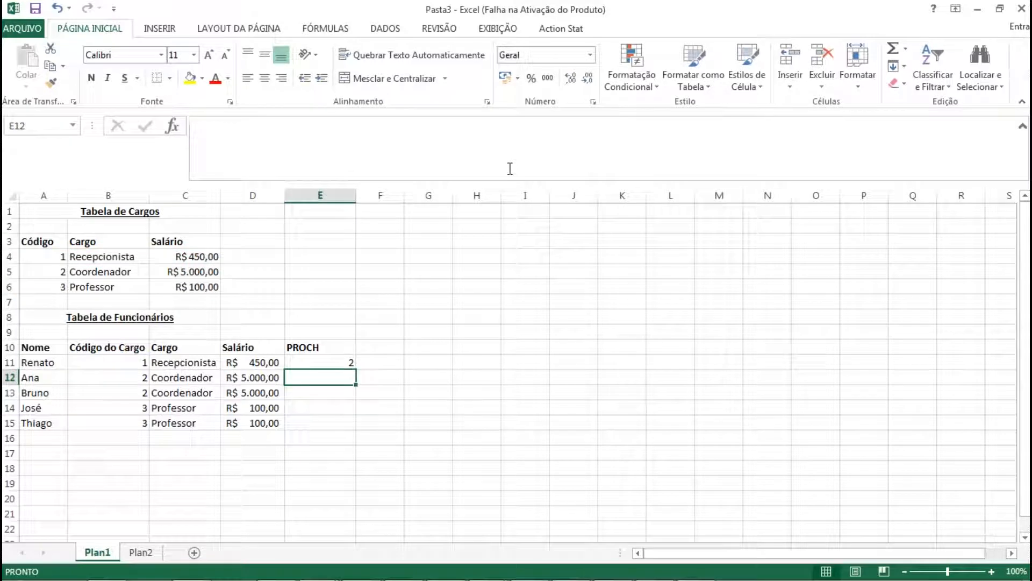
key("Up")
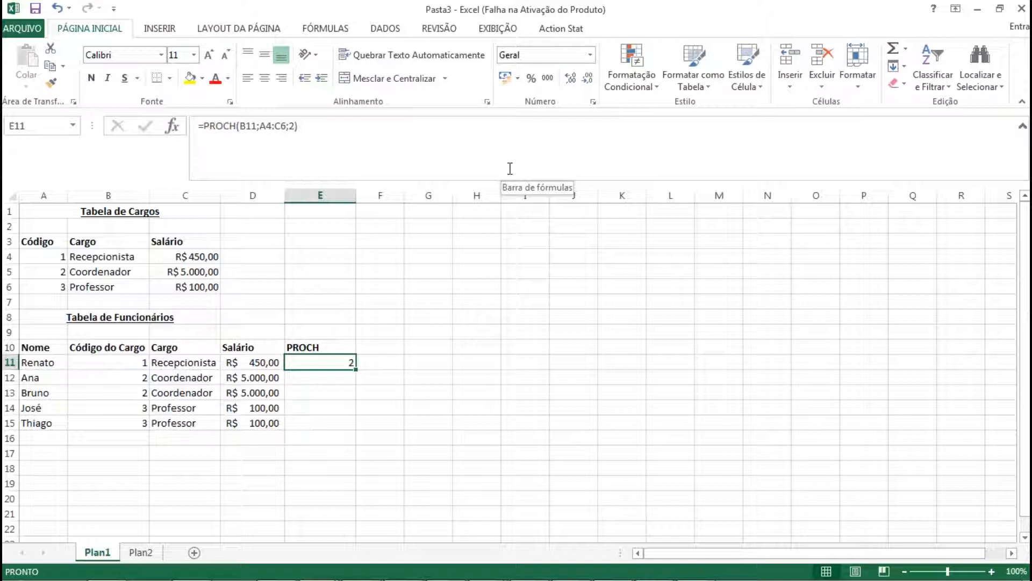
Copy the role table A3:C6 including its Código, Cargo and Salário headings.
key("Up")
key("Up")
key("Up")
key("Up")
key("Up")
key("Up")
key("Up")
key("Left")
key("Left")
key("Left")
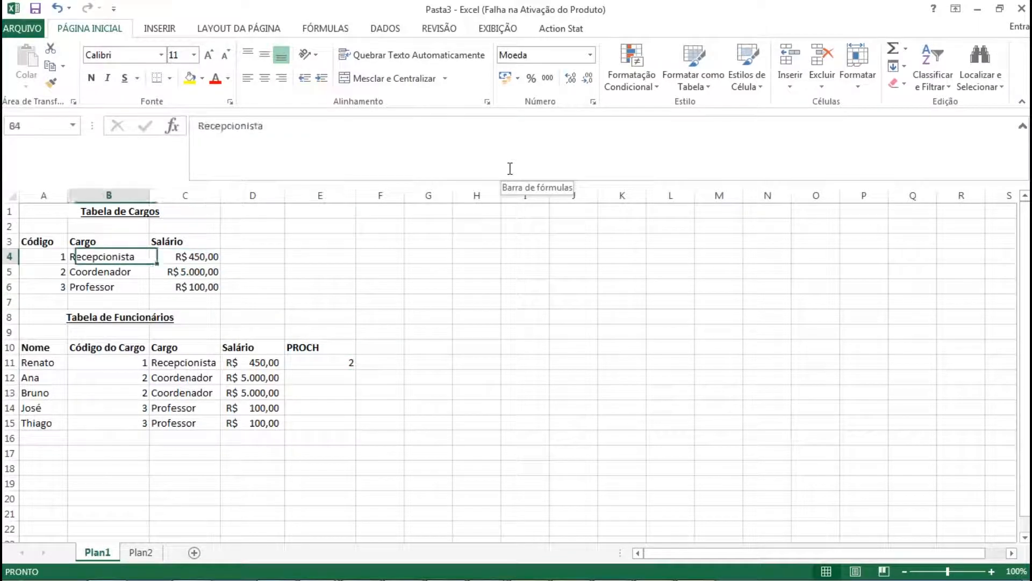
key("Up")
key("Left")
key("shift+Down")
key("shift+Down")
key("shift+Down")
key("shift+Right")
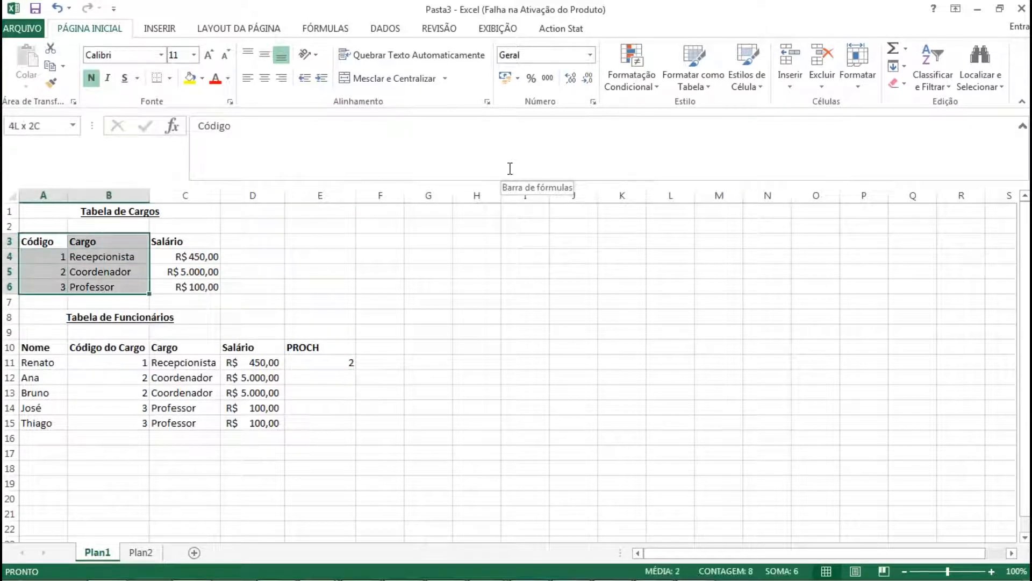
key("shift+Right")
key("ctrl+c")
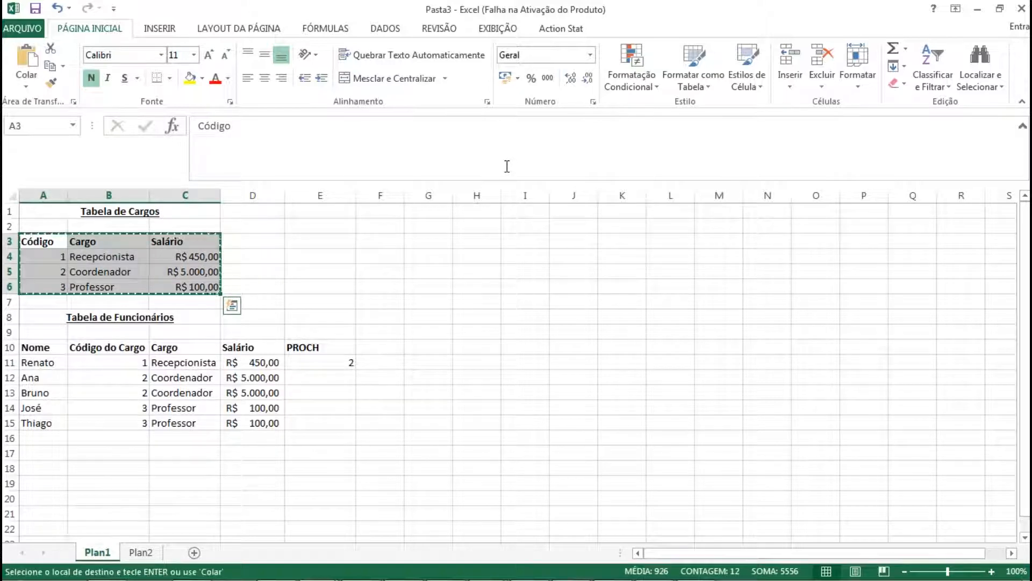
Paste the copied role table transposed at G3, so the codes run across a row.
left_click(429, 242)
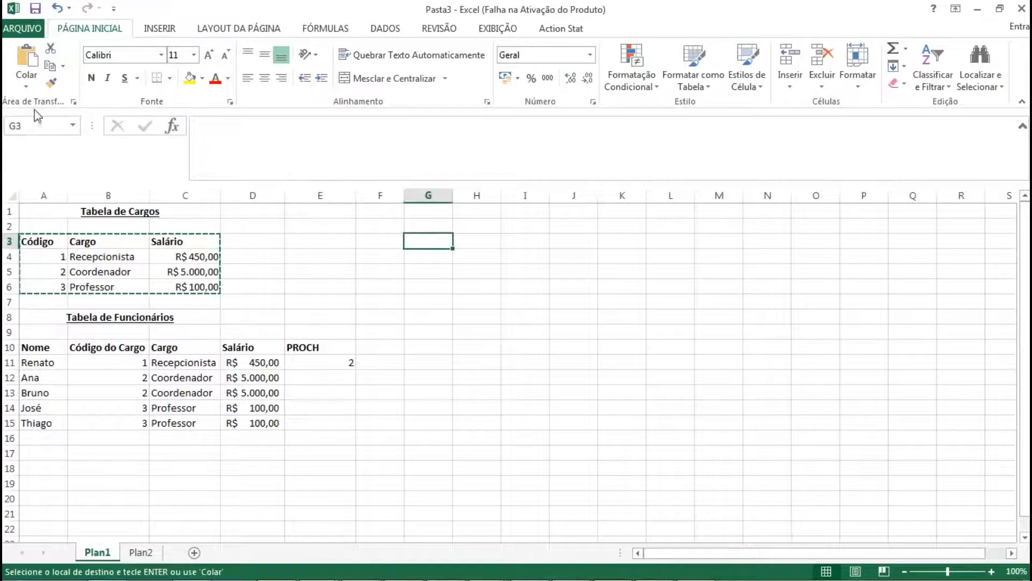
left_click(25, 83)
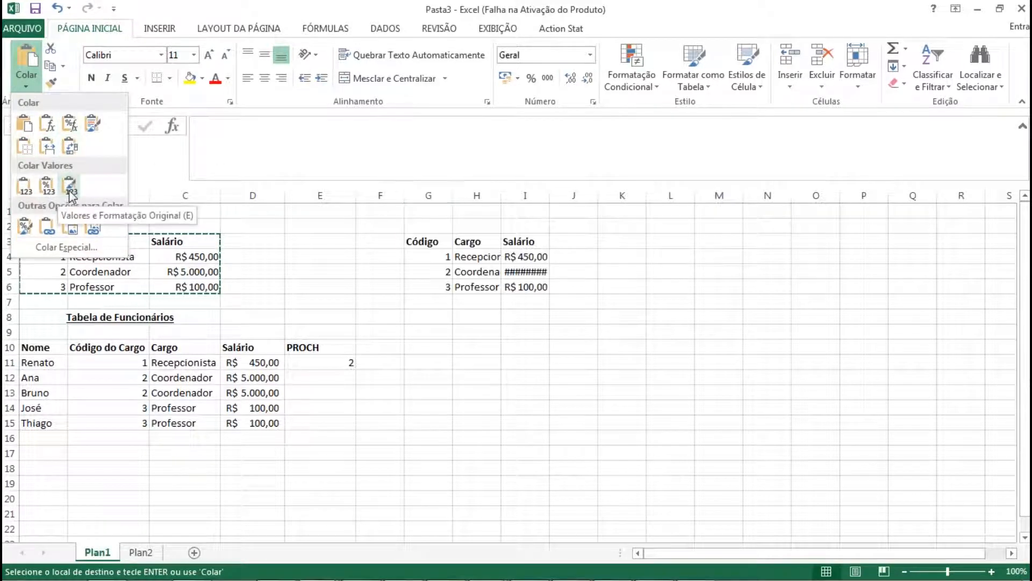
left_click(71, 150)
left_click(670, 316)
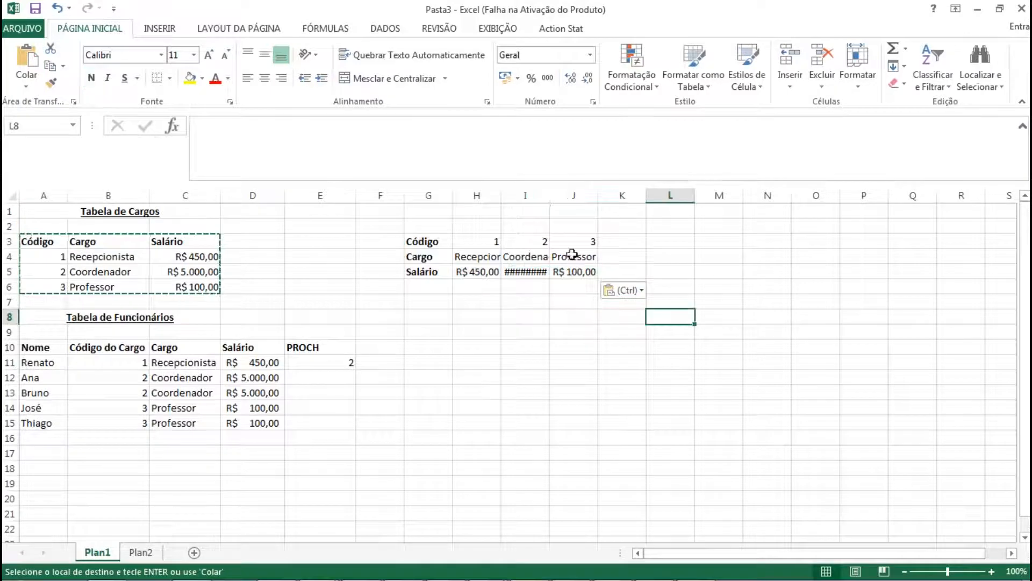
Widen columns I and H of the transposed table to fit Coordenador, R$ 5.000,00 and Recepcionista.
double_click(549, 191)
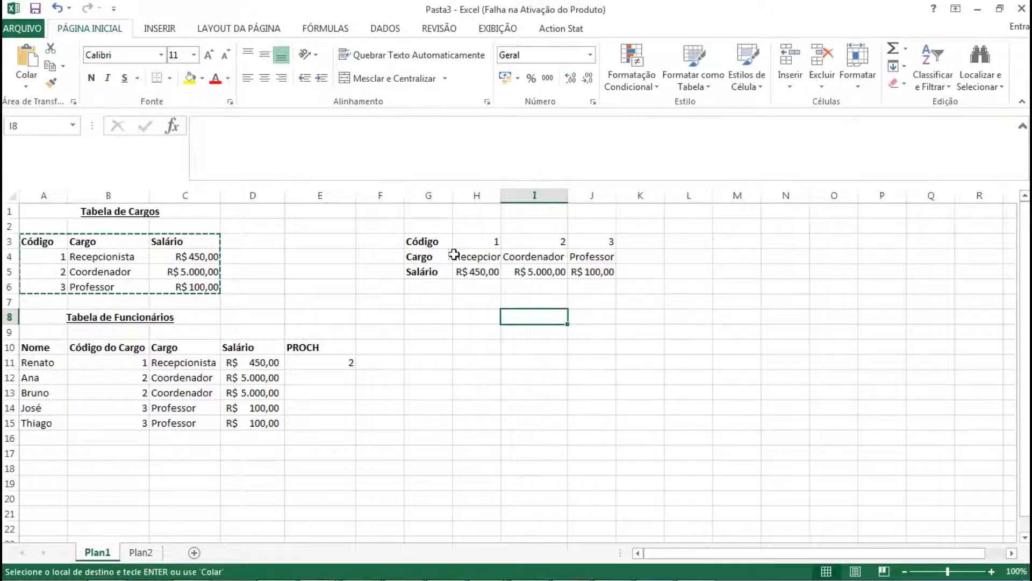
left_click(434, 242)
left_click(489, 240)
left_click(517, 241)
left_click(602, 240)
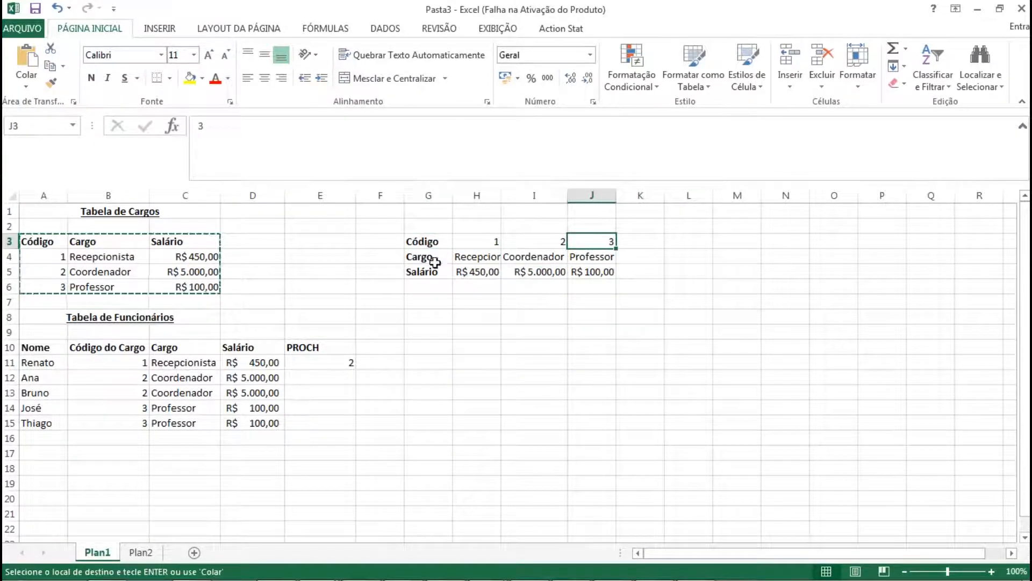
left_click(430, 257)
left_click(482, 258)
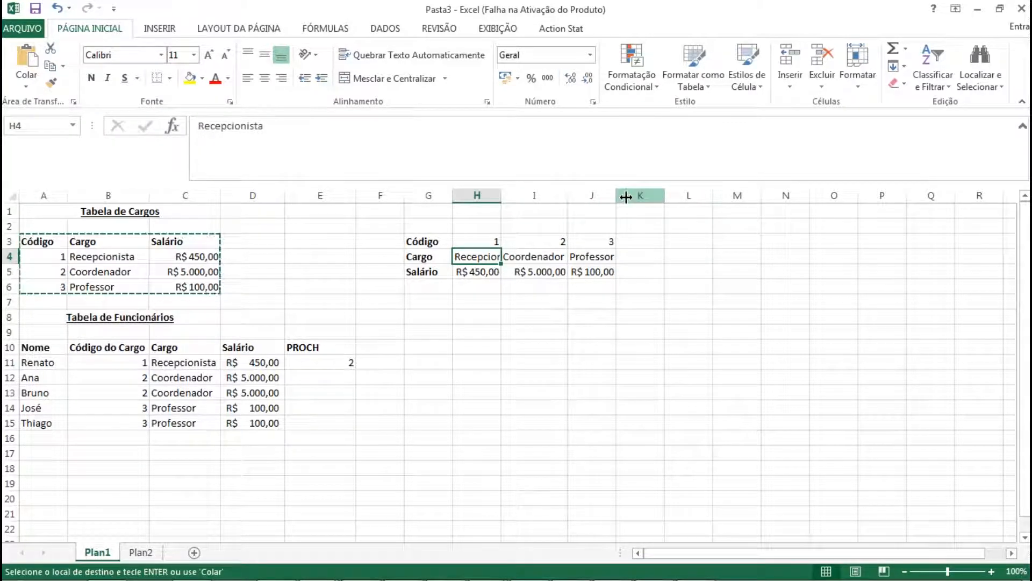
left_click_drag(501, 193, 523, 194)
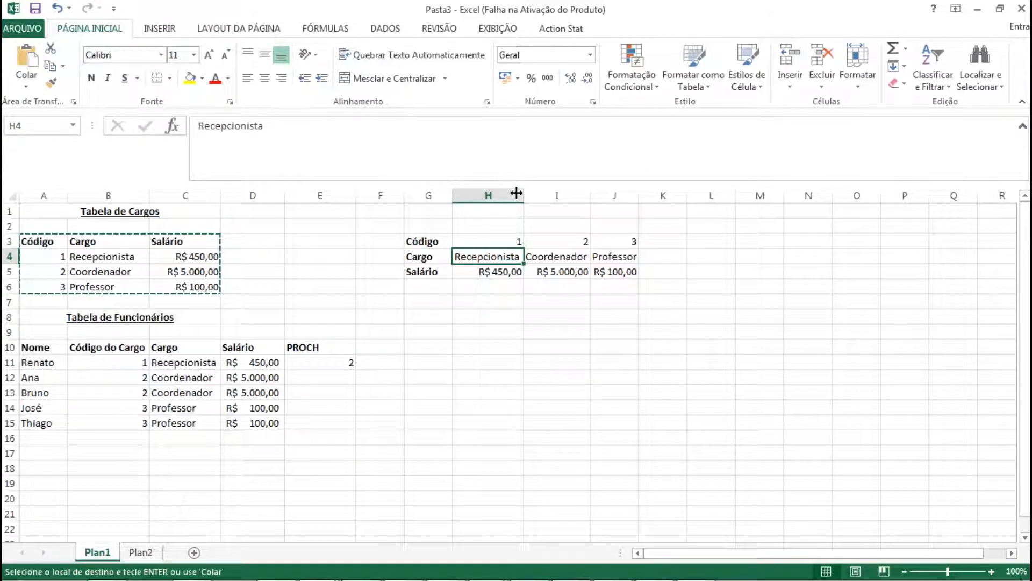
left_click(599, 330)
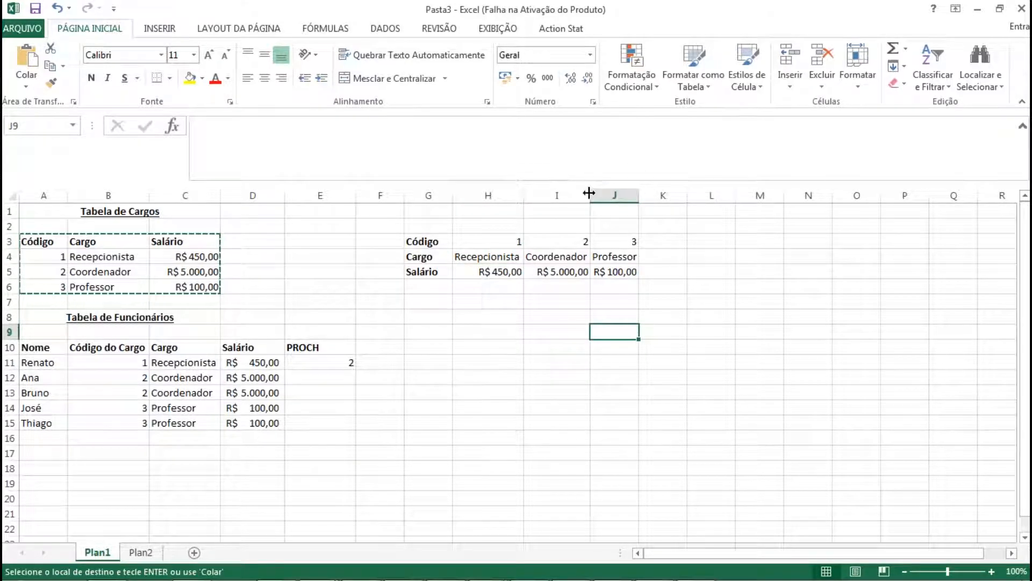
left_click_drag(638, 194, 639, 194)
left_click(506, 307)
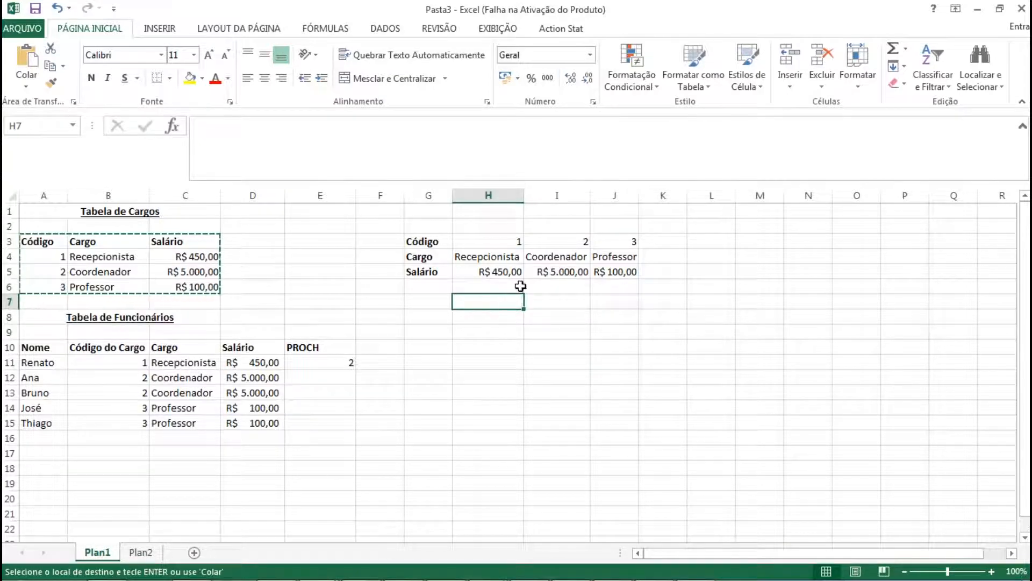
Review the PROCH heading in E10 alongside the transposed role table in G3:J5.
left_click(319, 348)
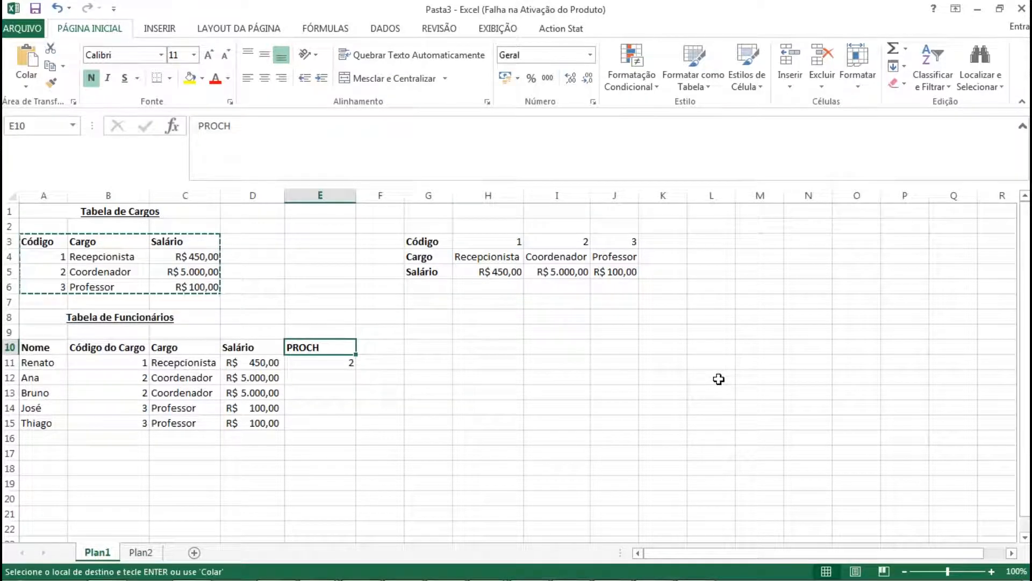
left_click_drag(422, 240, 622, 272)
left_click(430, 362)
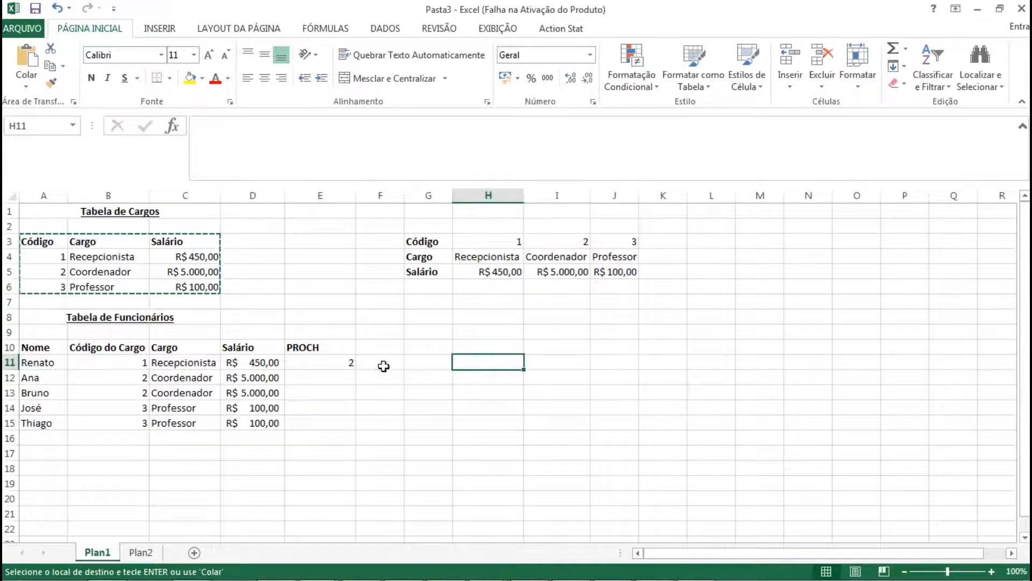
left_click(347, 364)
left_click(258, 127)
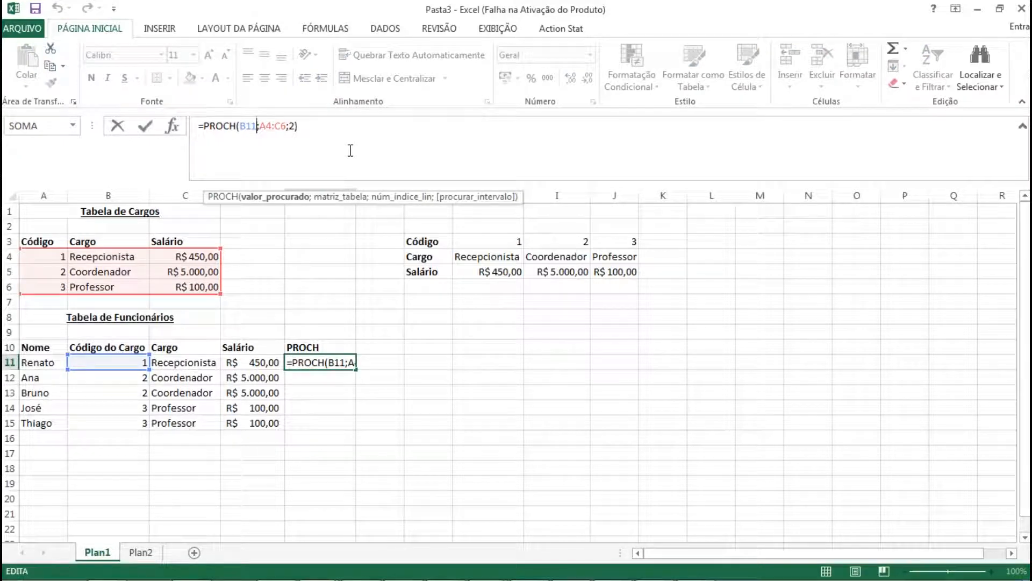
key("Right")
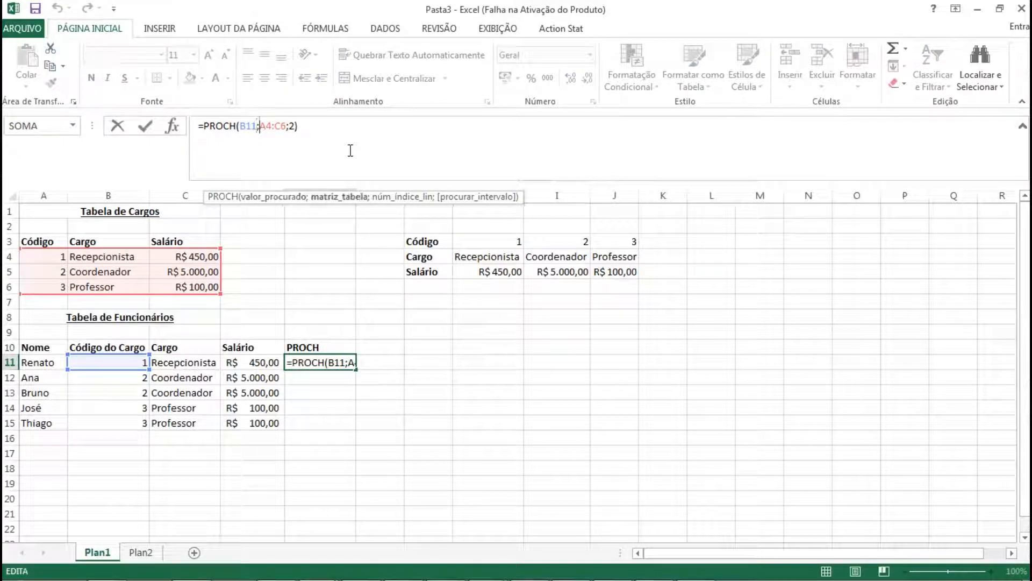
left_click(511, 243)
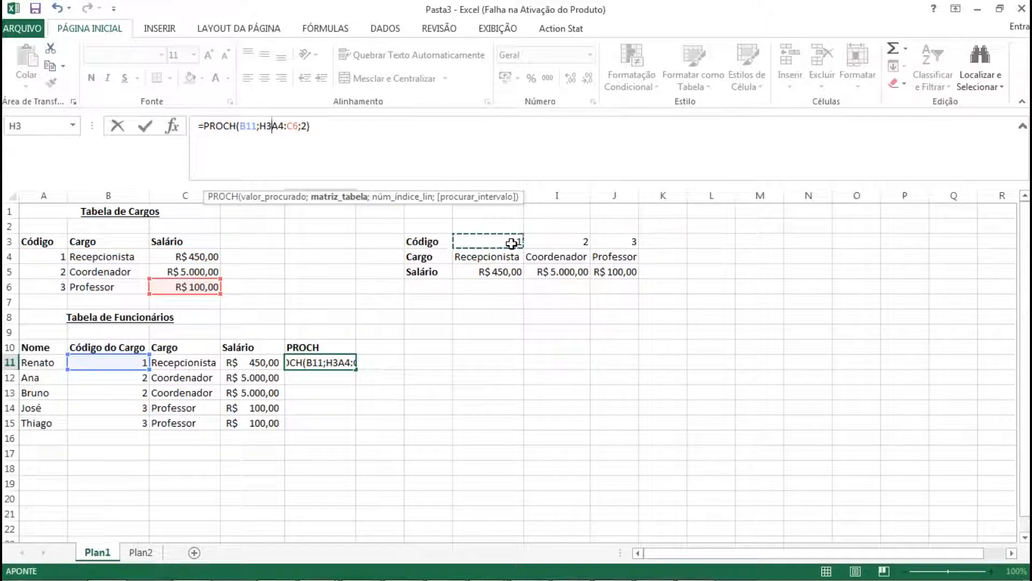
key("BackSpace")
key("BackSpace")
key("ctrl+Return")
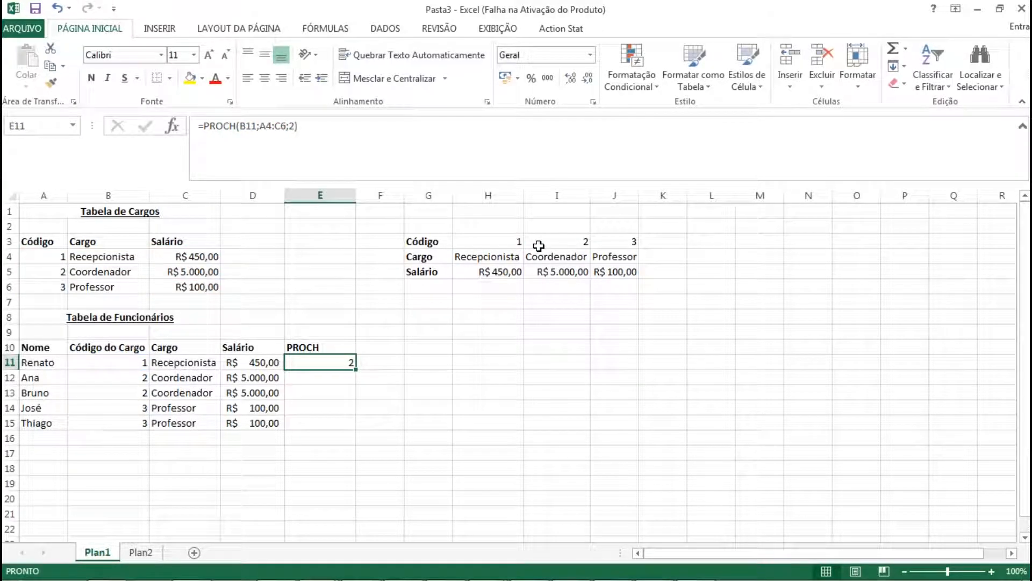
Change the table range of the PROCH formula in E11 to H3:J5, giving =PROCH(B11;H3:J5;2).
left_click(273, 125)
key("BackSpace")
key("BackSpace")
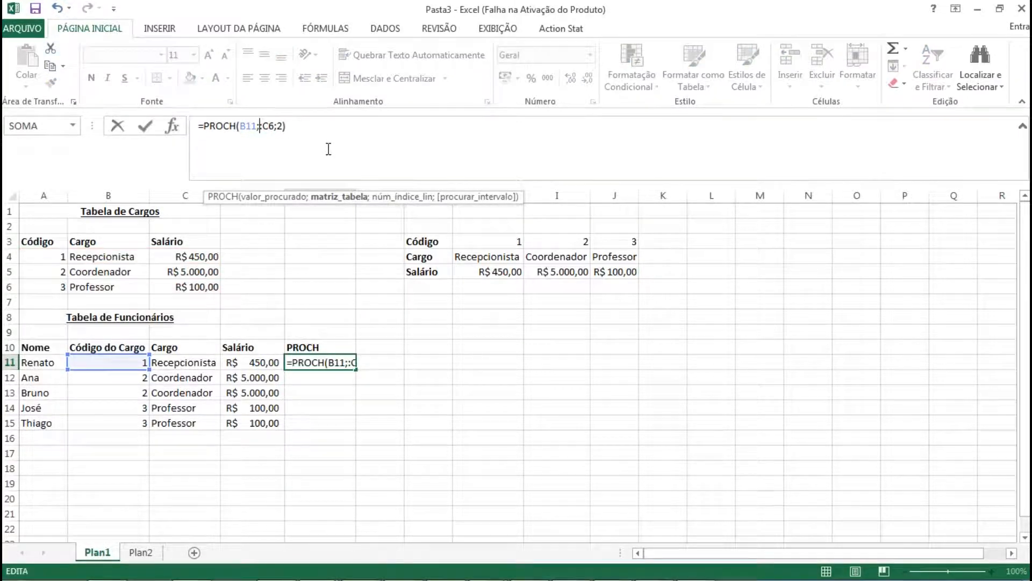
type("h3")
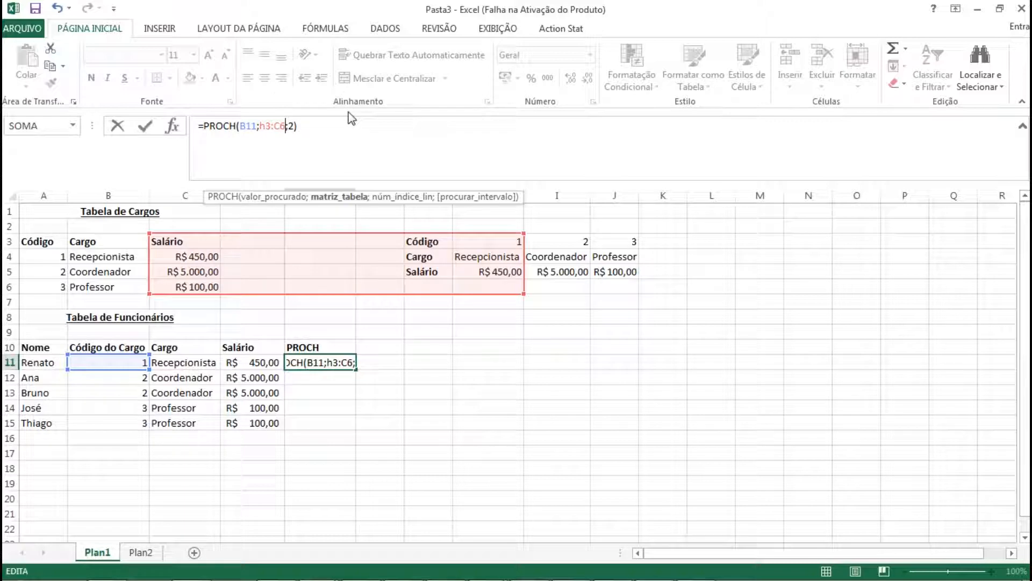
key("BackSpace")
type("j")
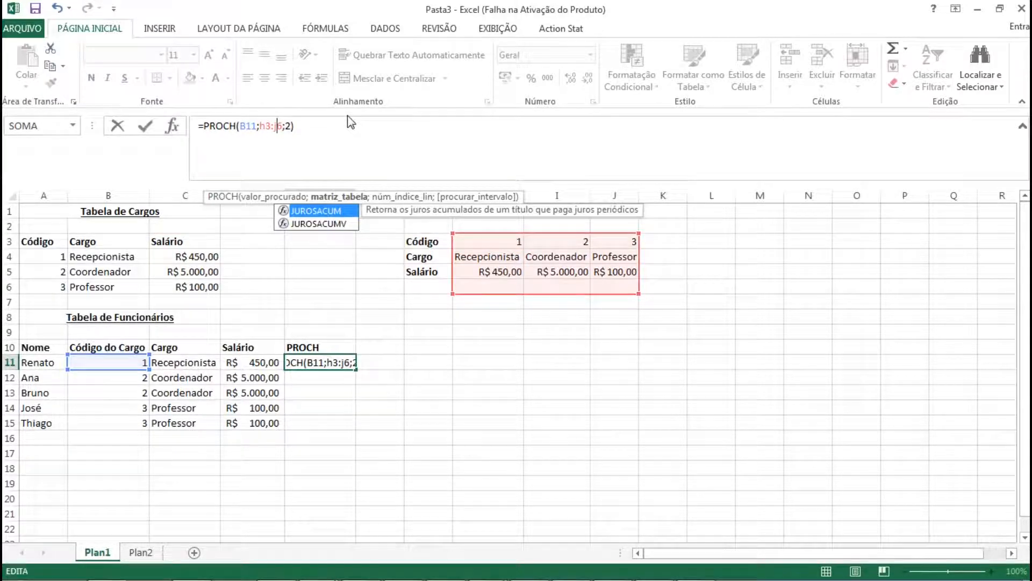
key("Right")
key("BackSpace")
type("5")
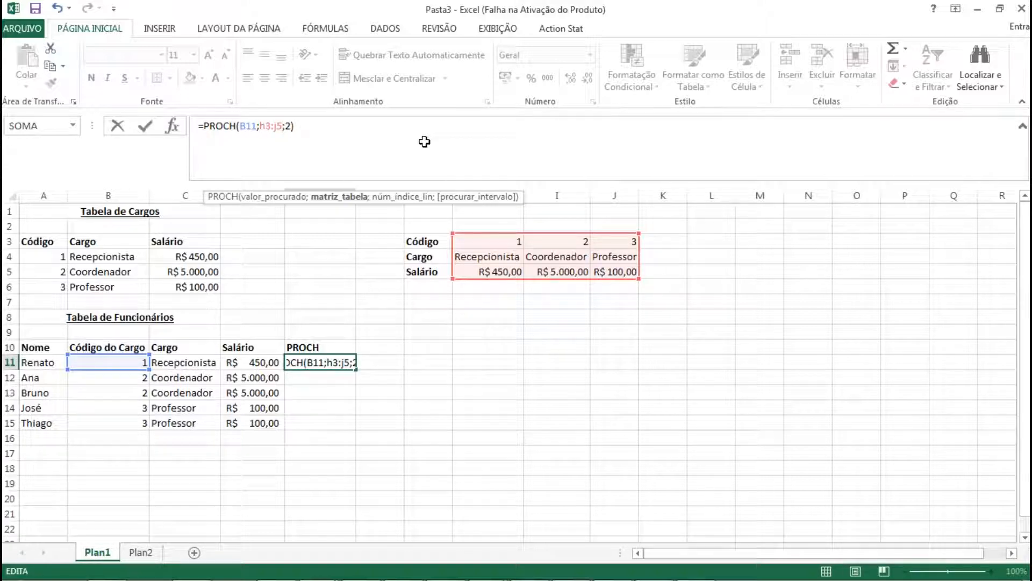
key("Right")
key("Right")
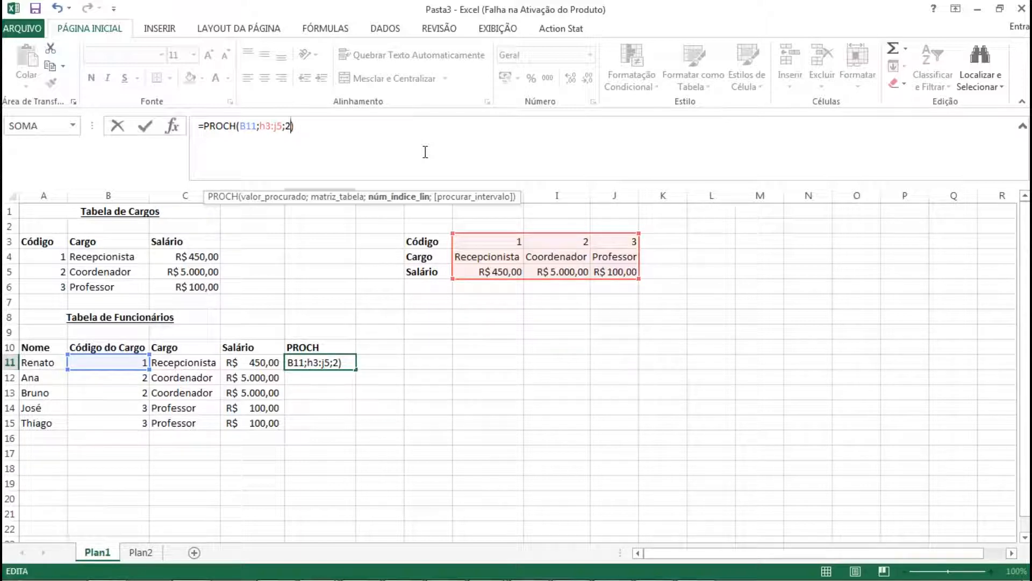
key("Return")
key("Up")
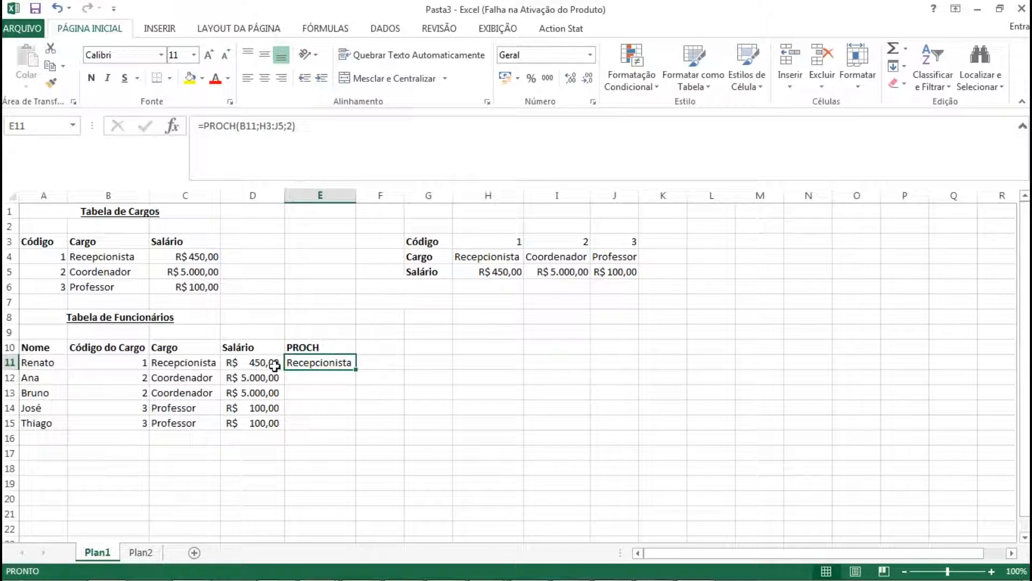
Compare the Cargo column C10:C15 with the vertical role table A3:C6 and the PROCV formula in C11.
left_click_drag(187, 348, 172, 423)
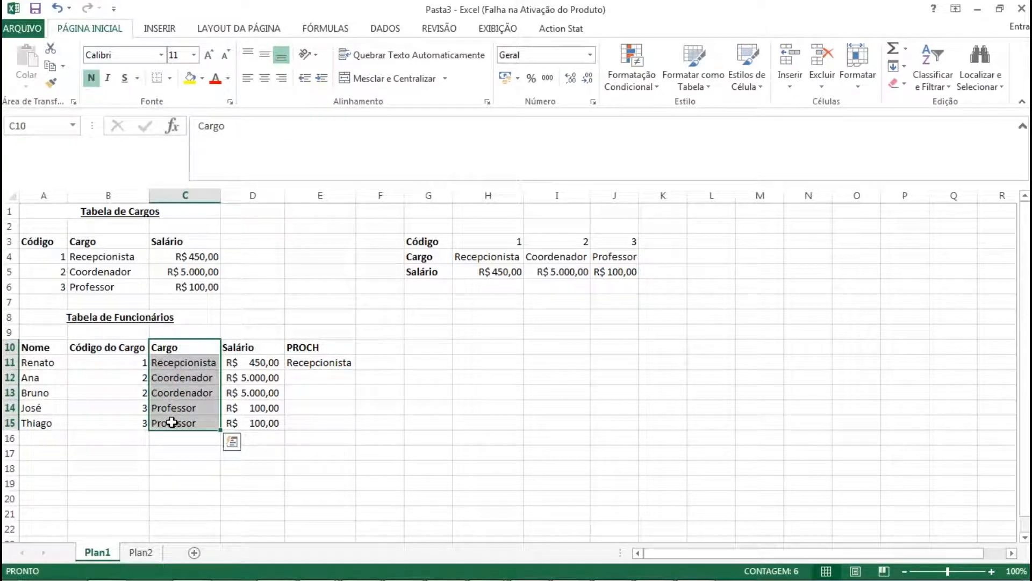
left_click_drag(41, 241, 195, 288)
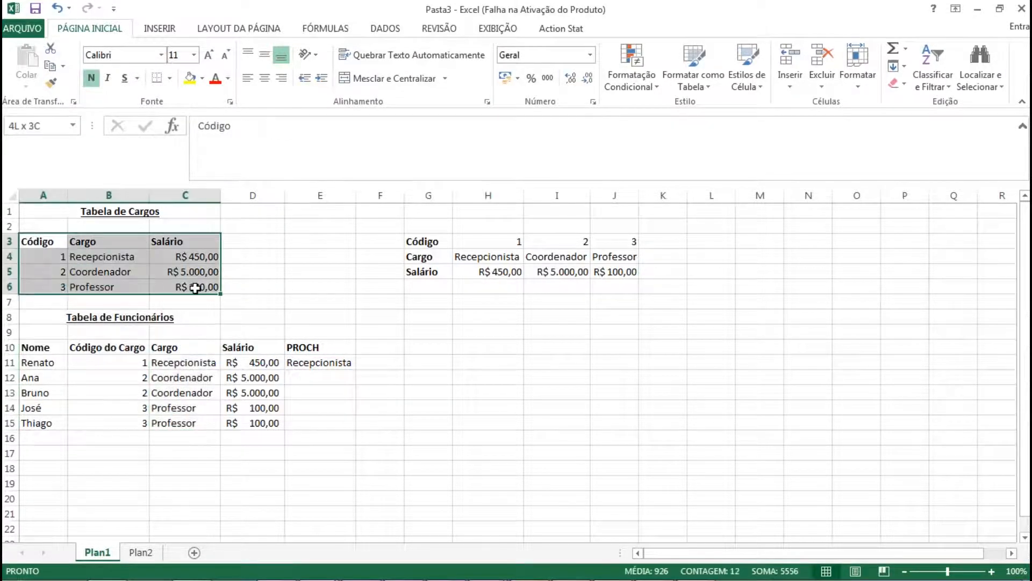
left_click(195, 365)
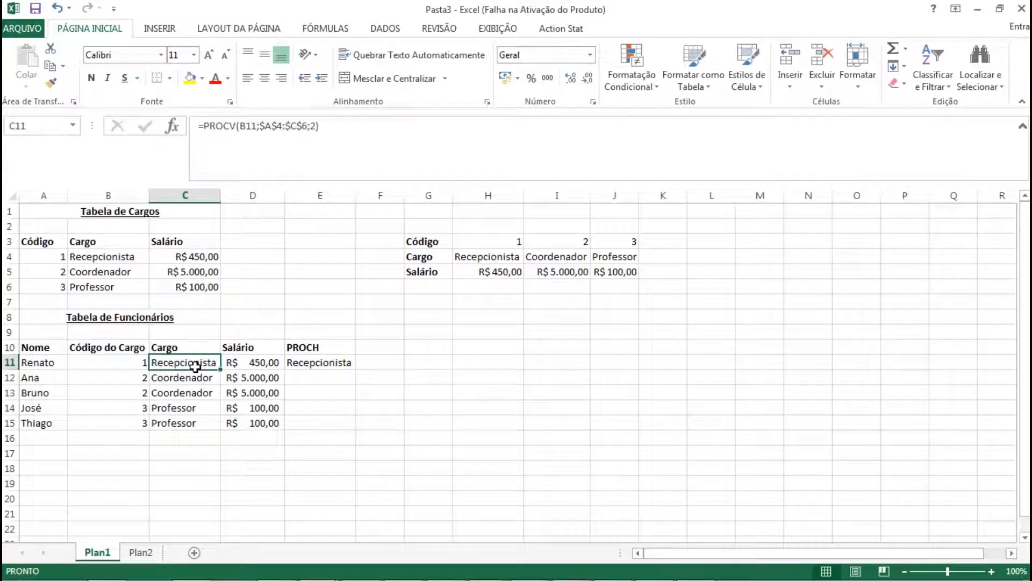
Replace the heading in E10 with Cargo.
left_click(315, 347)
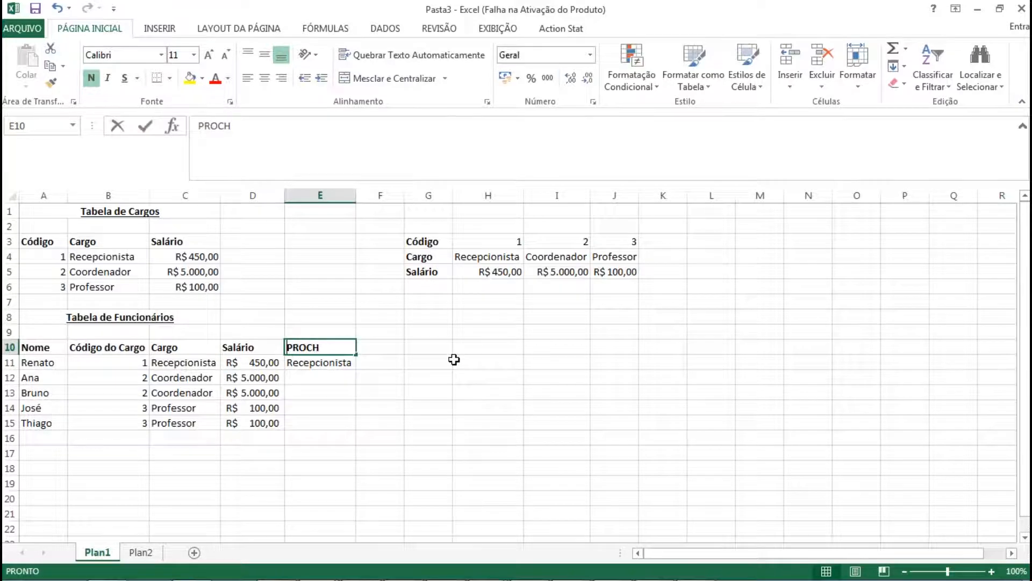
type("Cargo")
key("Return")
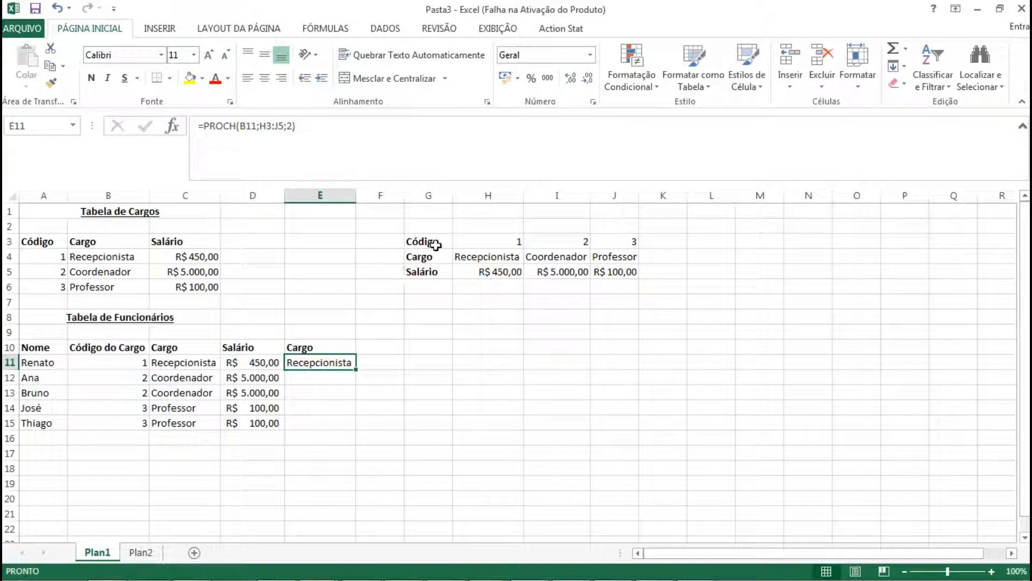
Examine the lookup value and table array arguments of the PROCH formula in E11.
double_click(236, 127)
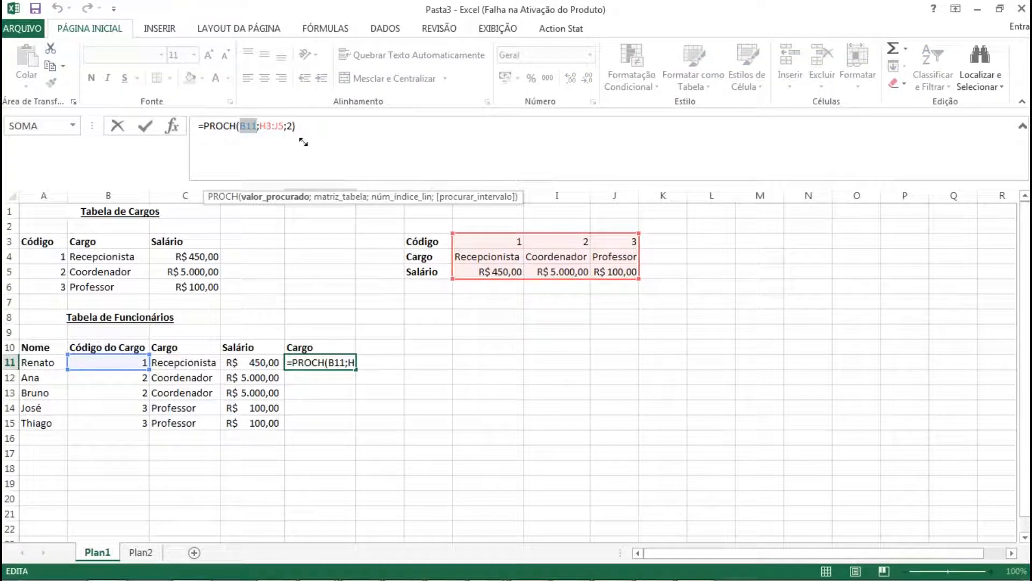
left_click_drag(260, 126, 282, 128)
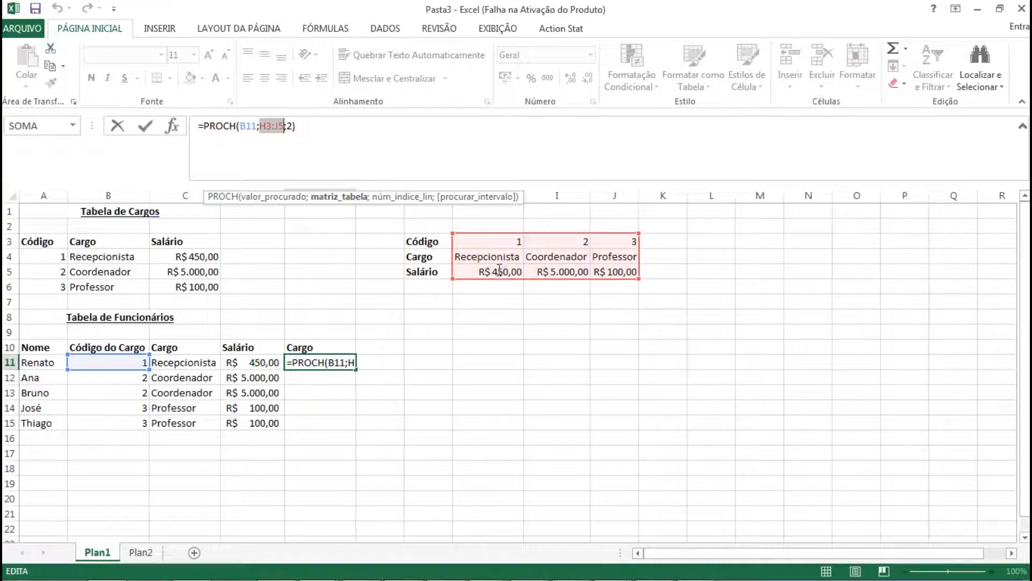
key("Return")
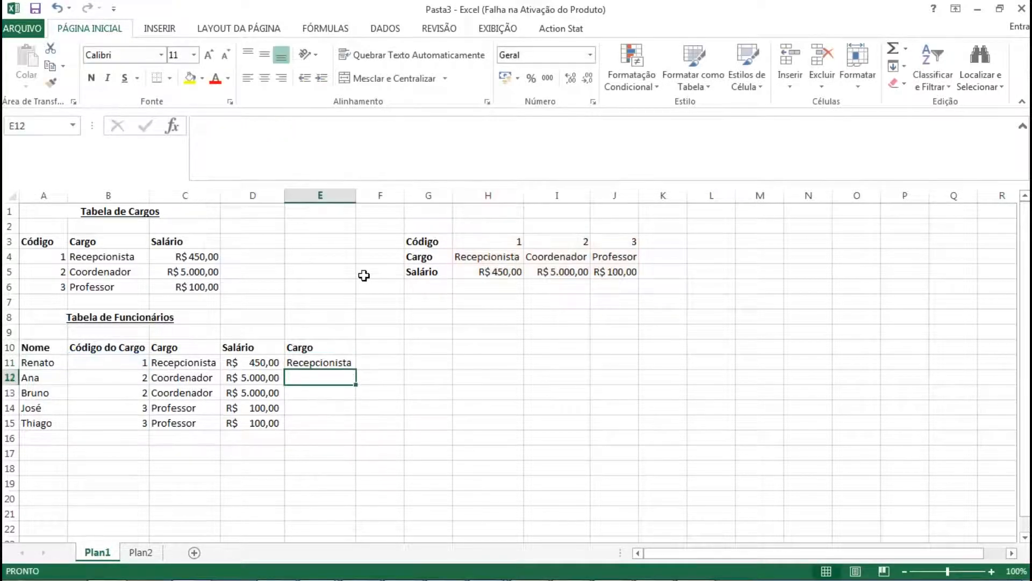
Make the table range in the E11 formula absolute, giving =PROCH(B11;$H$3:$J$5;2).
key("Up")
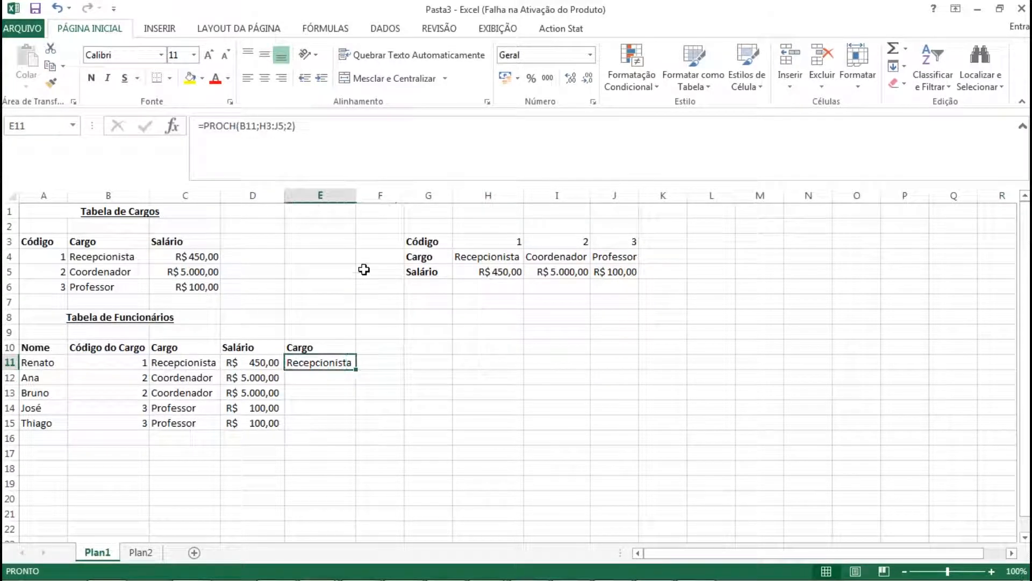
left_click(263, 126)
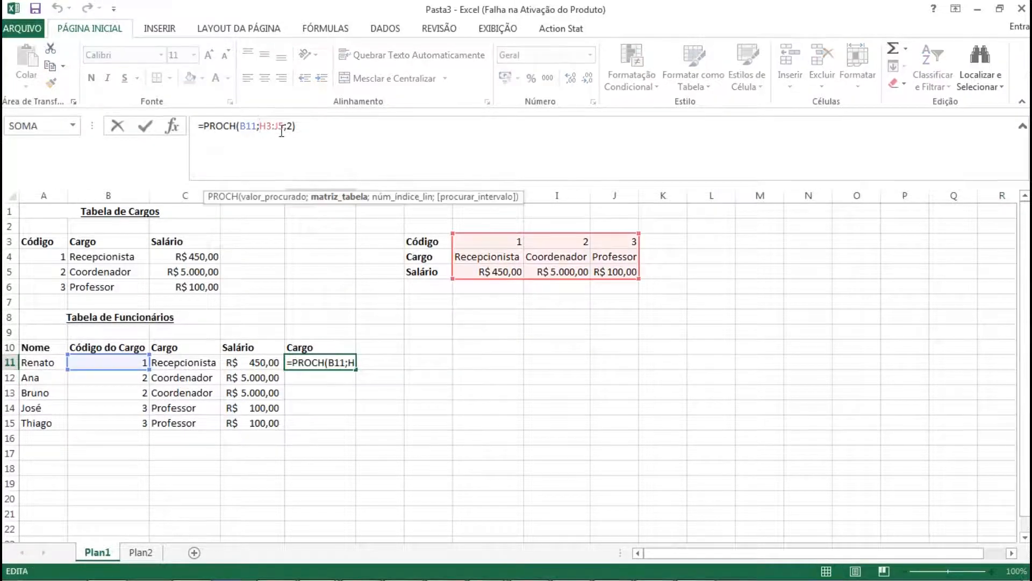
type("$")
key("Right")
type("$H")
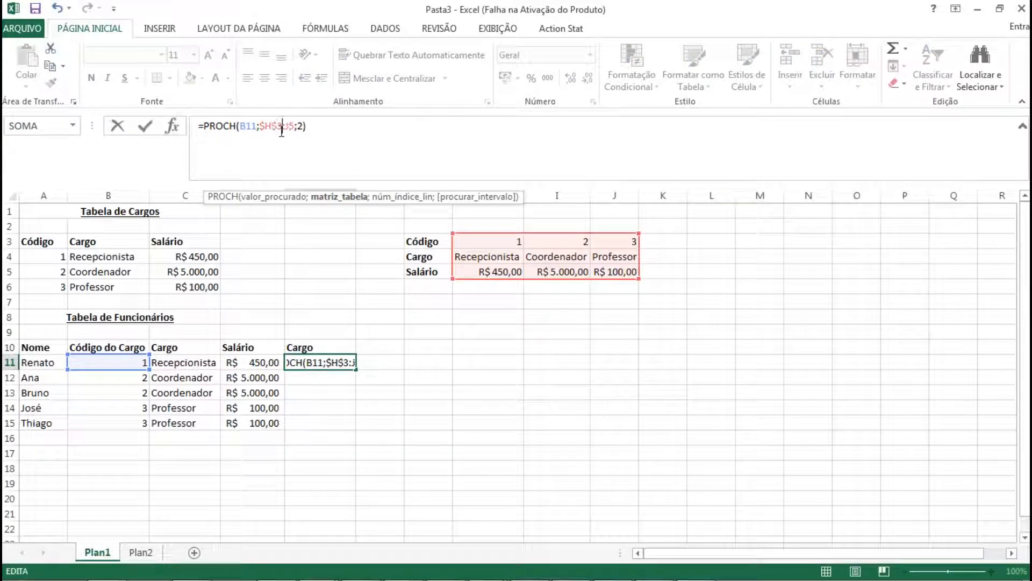
type("$")
key("Right")
type("$")
key("Return")
Copy the PROCH formula from E11 down through E15 to look up every employee's role.
key("Up")
key("ctrl+c")
key("shift+Down")
key("shift+Down")
key("shift+Down")
key("shift+Down")
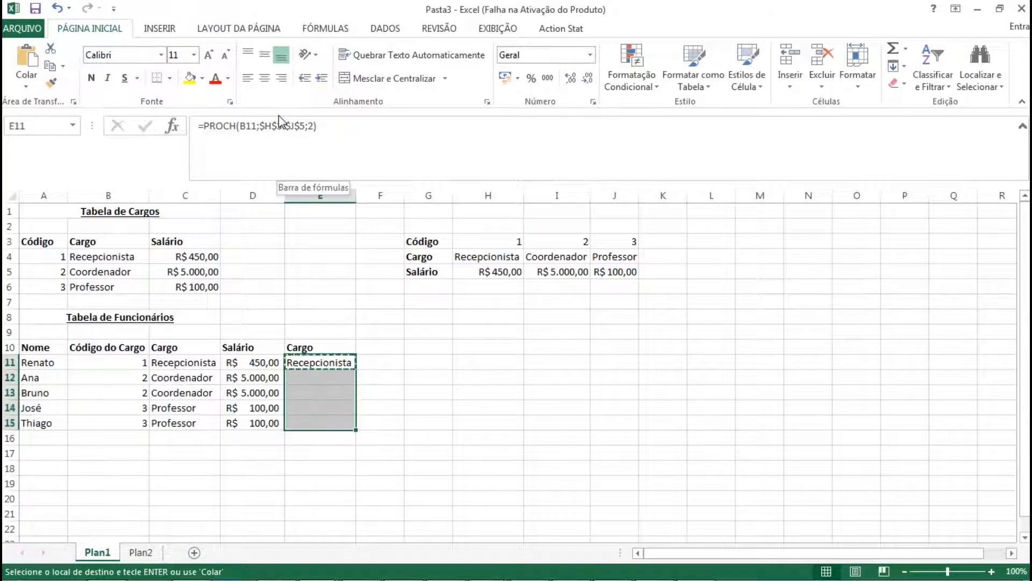
key("ctrl+v")
key("Escape")
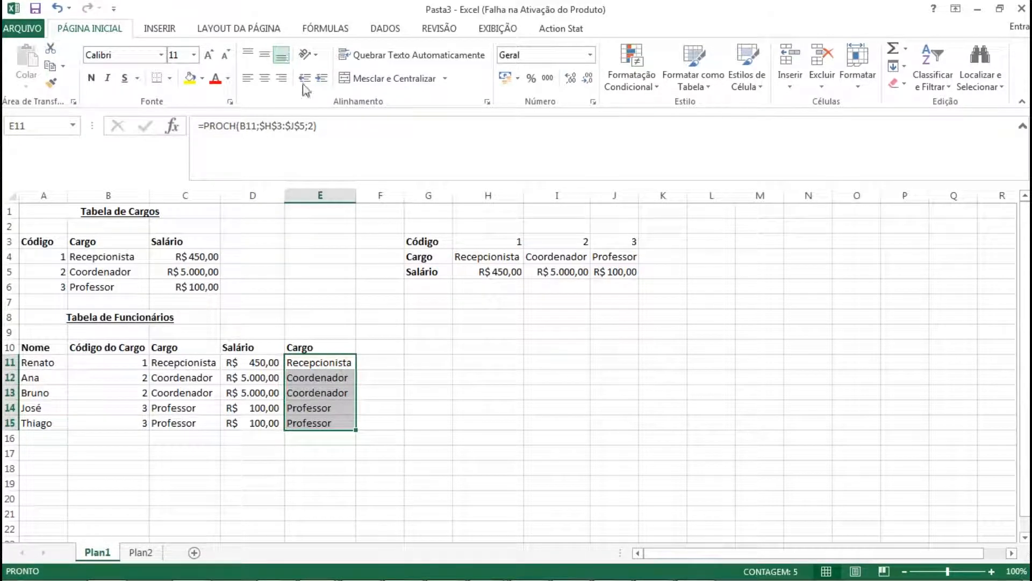
Highlight the horizontal role table G3:J5, then switch to the slide on lookup and logical functions.
left_click_drag(422, 243, 618, 269)
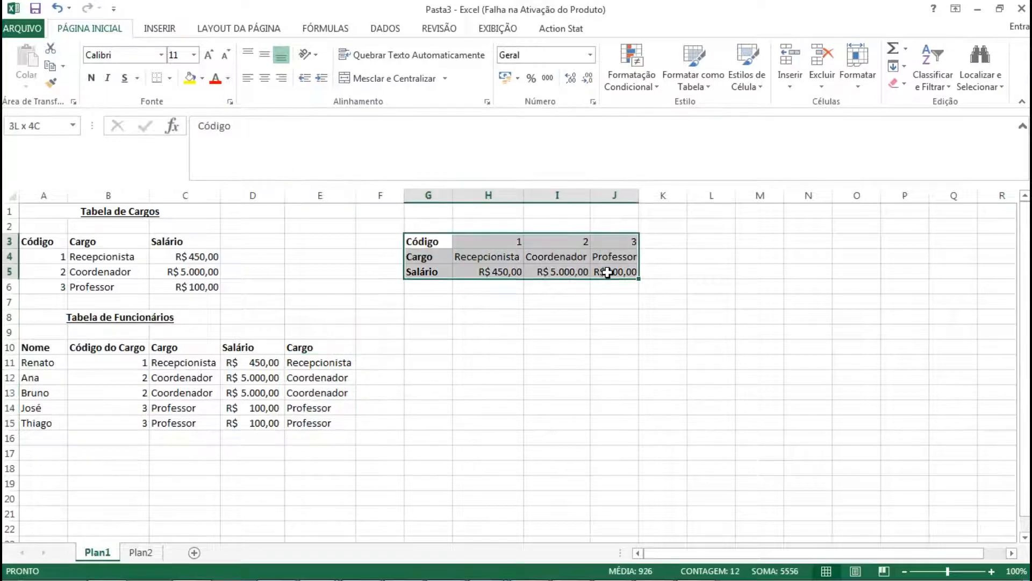
left_click(564, 318)
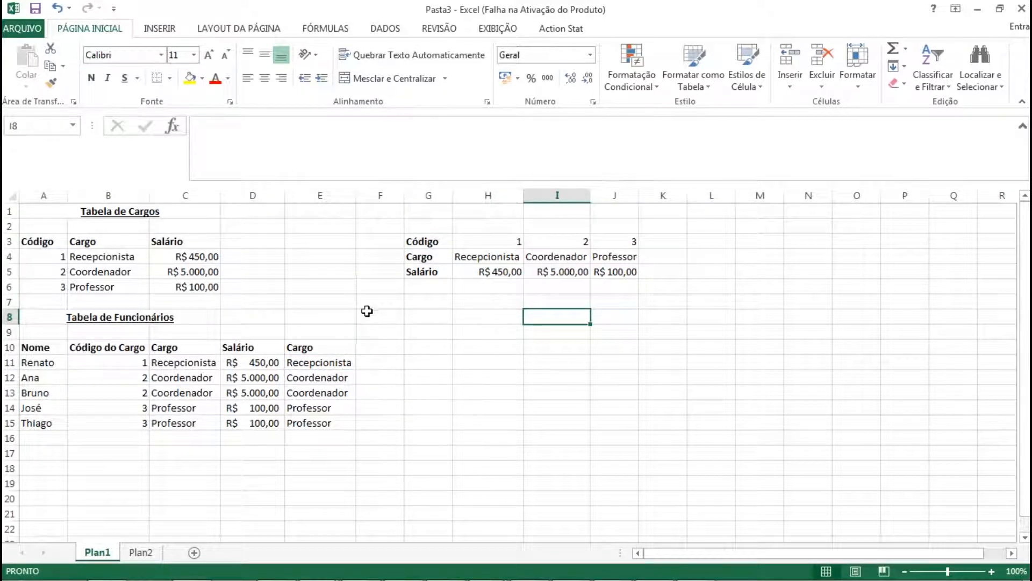
key("alt+Tab")
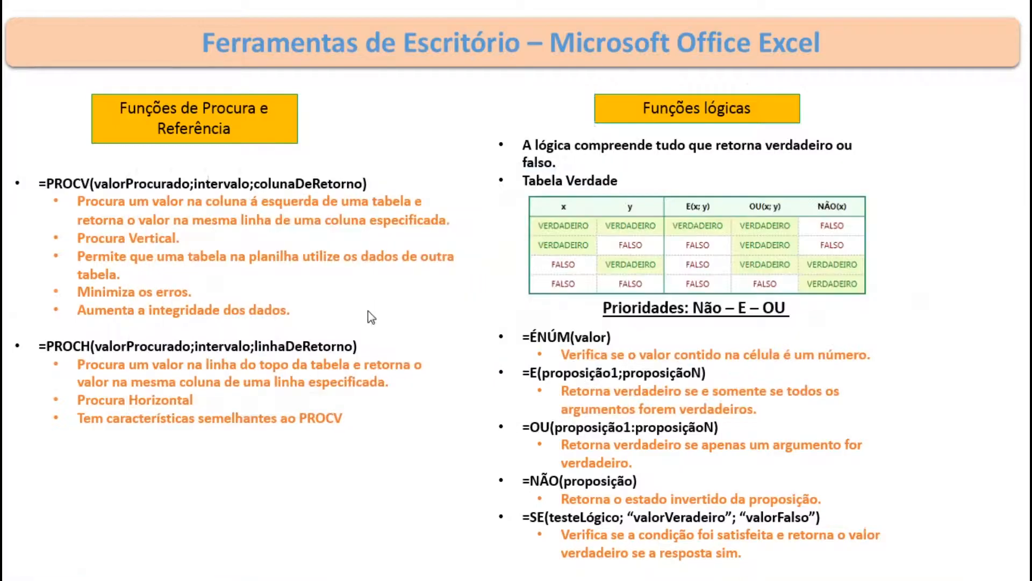
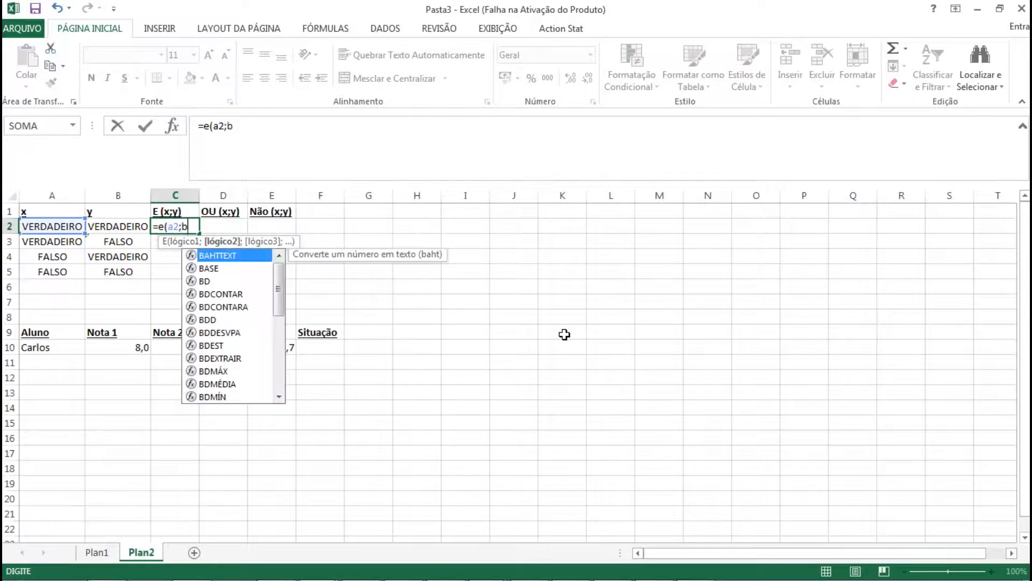
Complete the logical AND formula =E(A2;B2) in C2 of the truth table.
type(")")
key("Return")
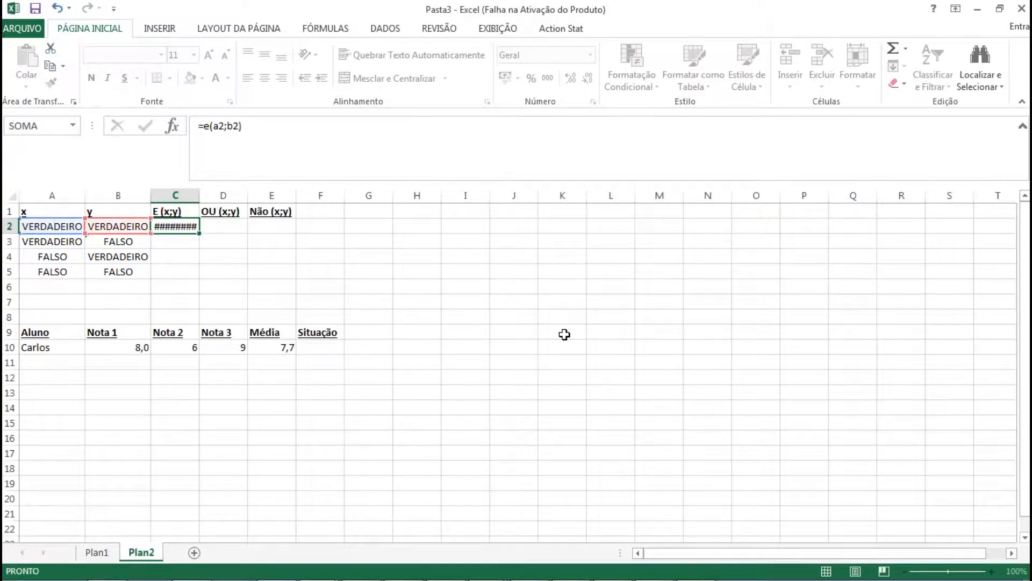
key("Up")
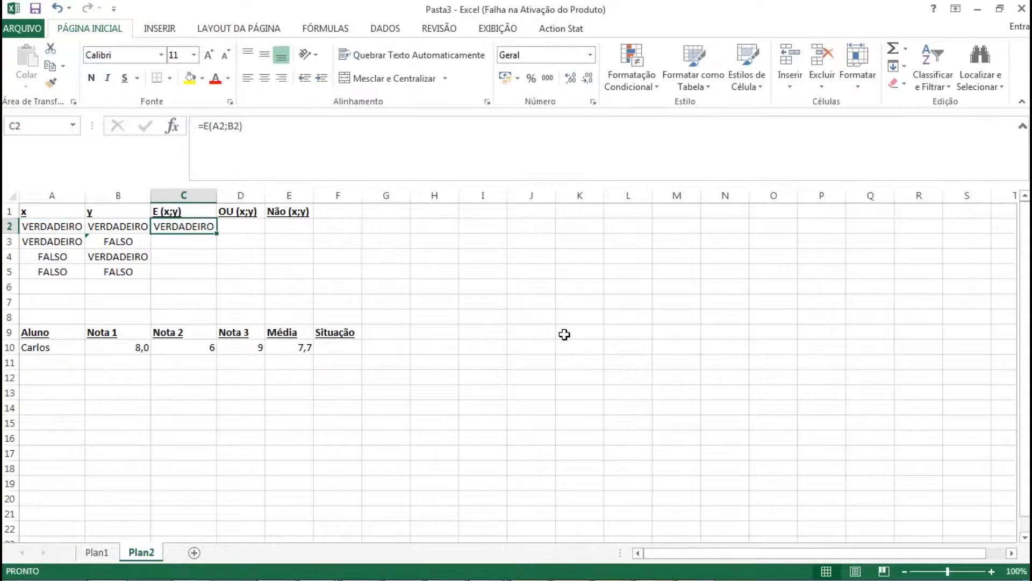
Examine the x and y truth values in A2 and B2 that feed the E formula.
key("Left")
key("Left")
key("Right")
key("Left")
key("Right")
key("Left")
key("Right")
key("Left")
key("Right")
key("Left")
key("Right")
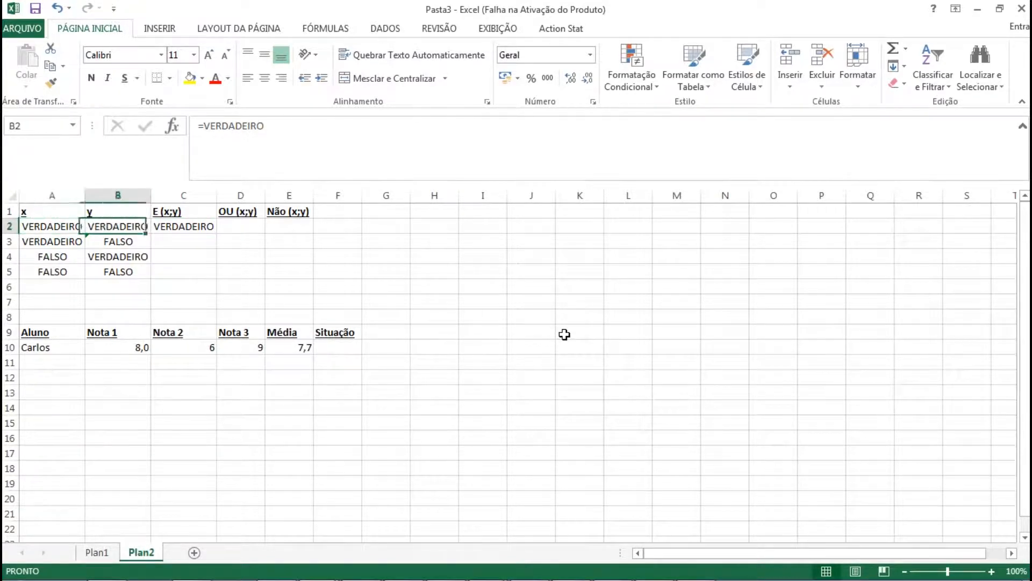
key("Left")
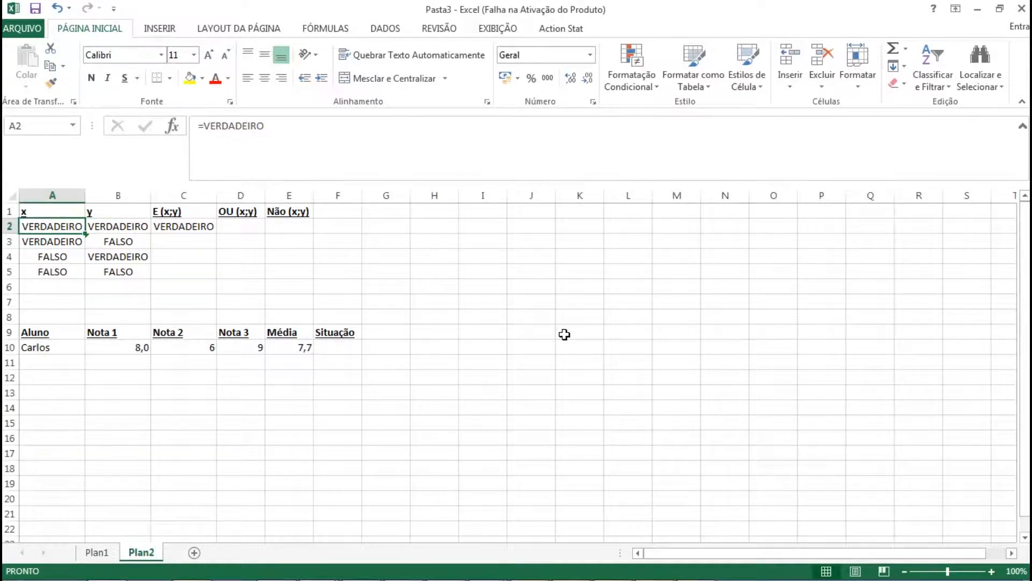
Replace the x and y values in A2 and B2 with the comparison =10>5.
type("=10>")
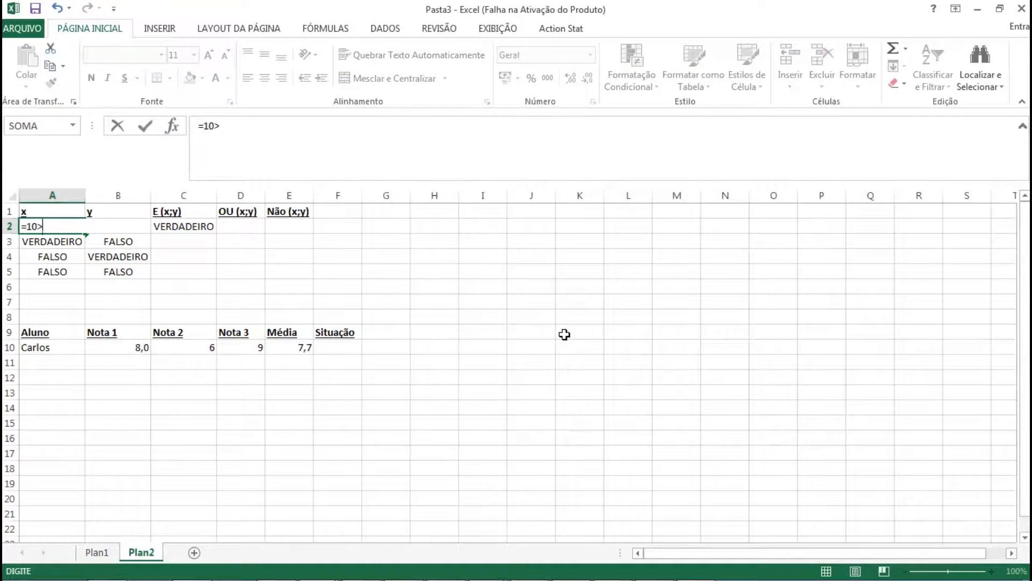
type("5")
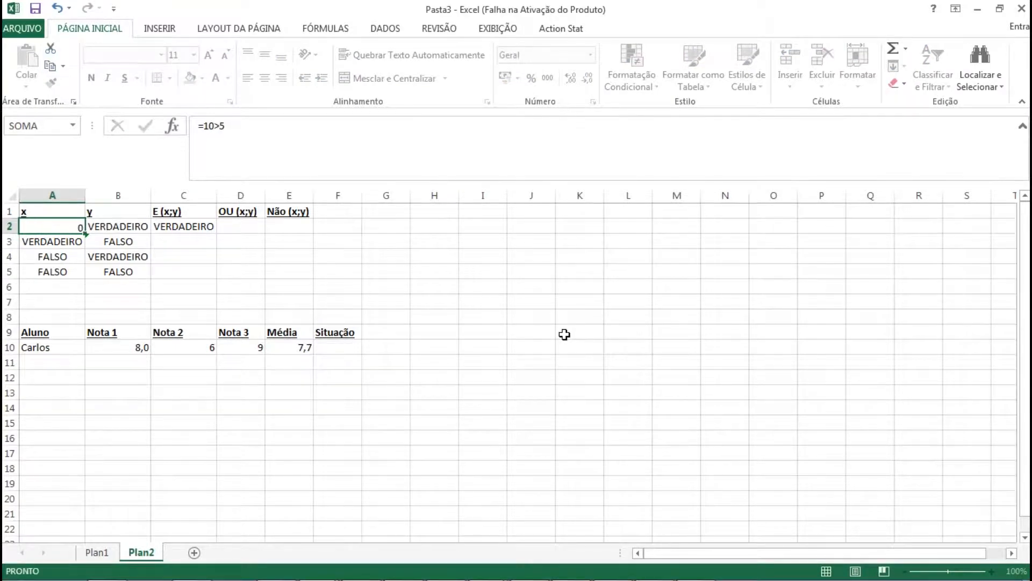
key("Return")
key("Up")
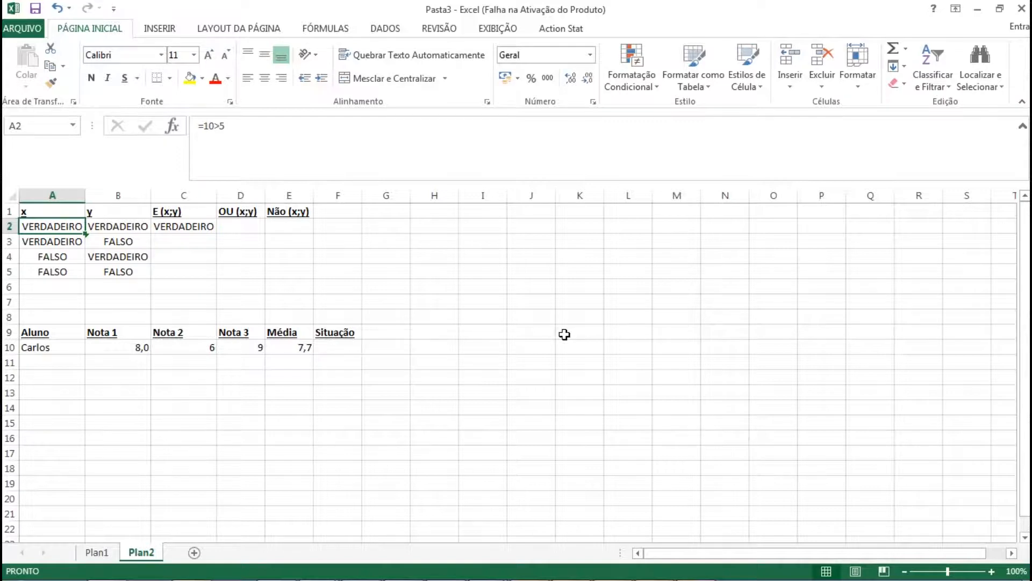
key("Right")
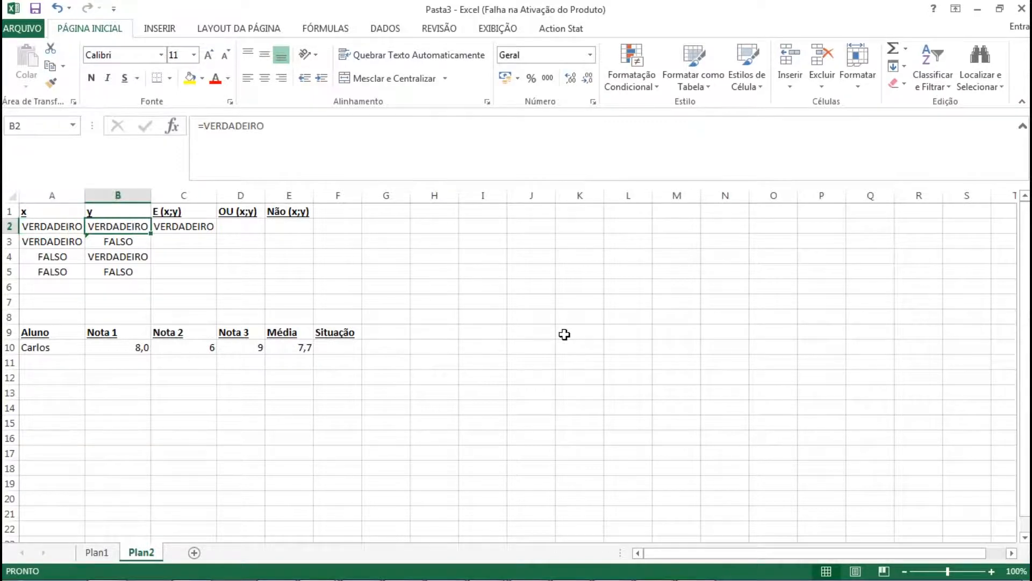
type("=10")
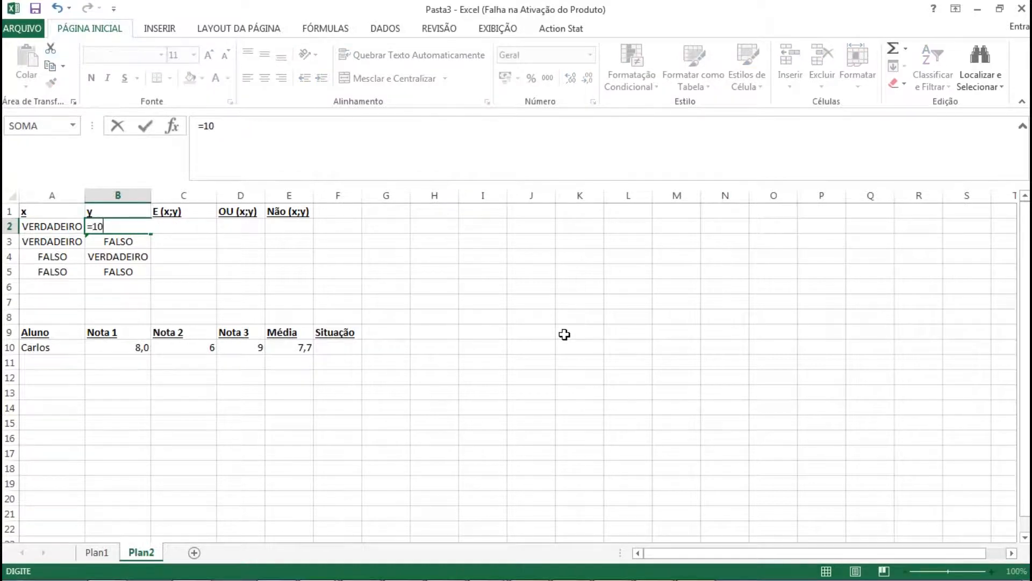
type(">5")
key("Return")
Enter the logical OR formula =OU(A2:B2) in D2, under the OU (x;y) heading.
key("Up")
key("Right")
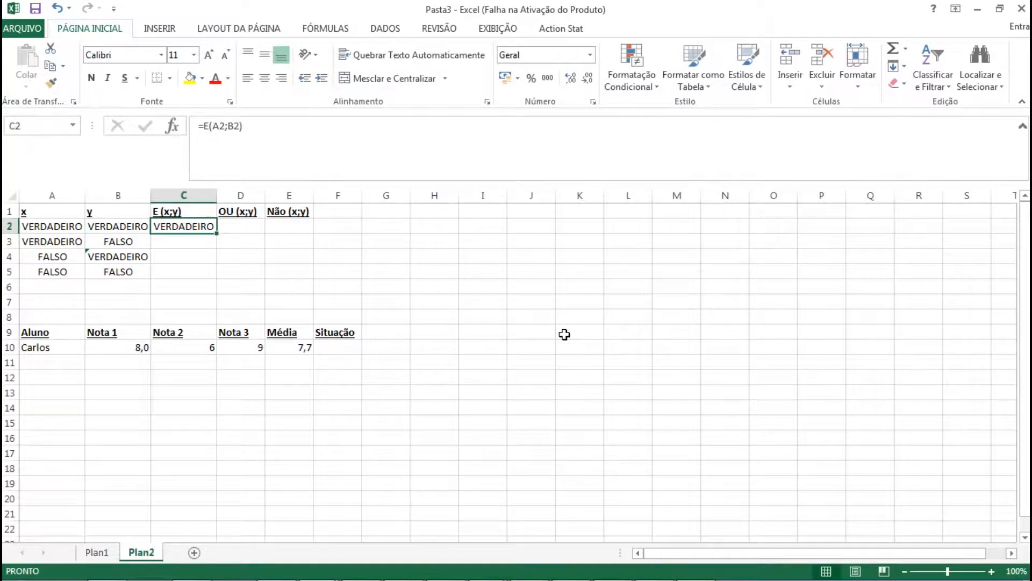
key("Right")
key("Up")
key("Down")
type("=")
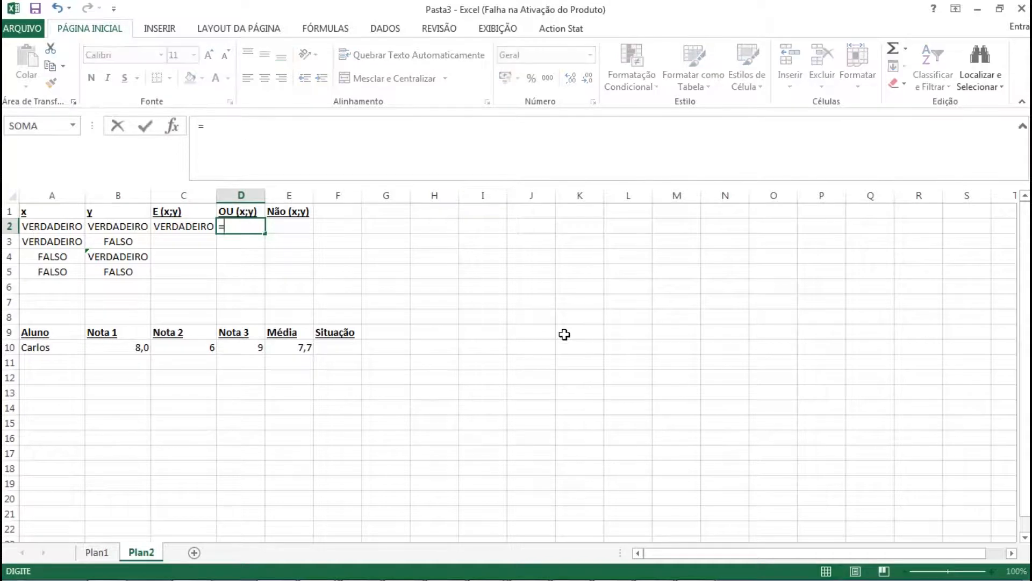
type("ou(a2:")
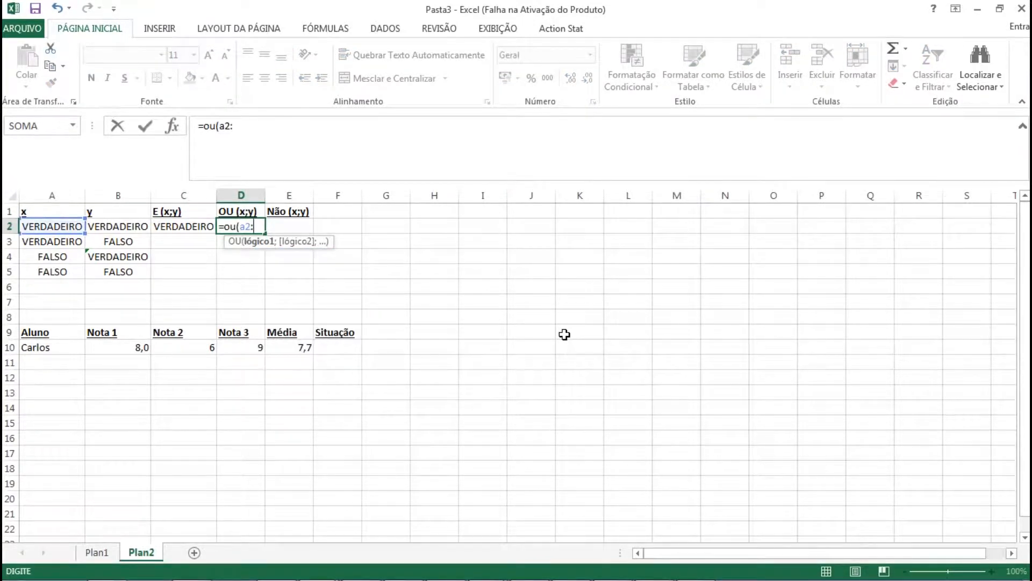
type("b2)")
key("Return")
Enter the negation formula =NÃO(A2) in E2, under the Não (x;y) heading.
key("Up")
key("Right")
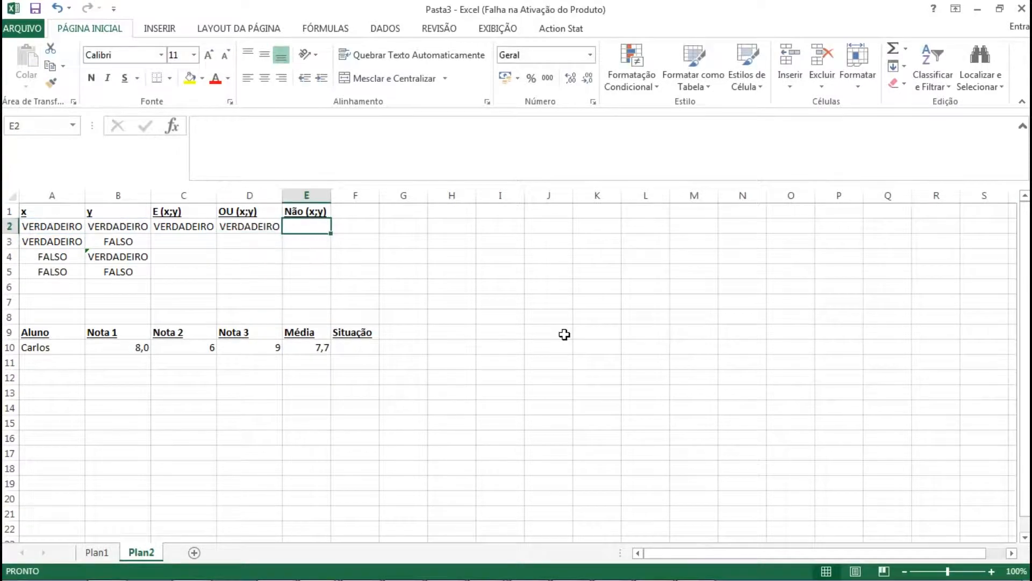
type("=")
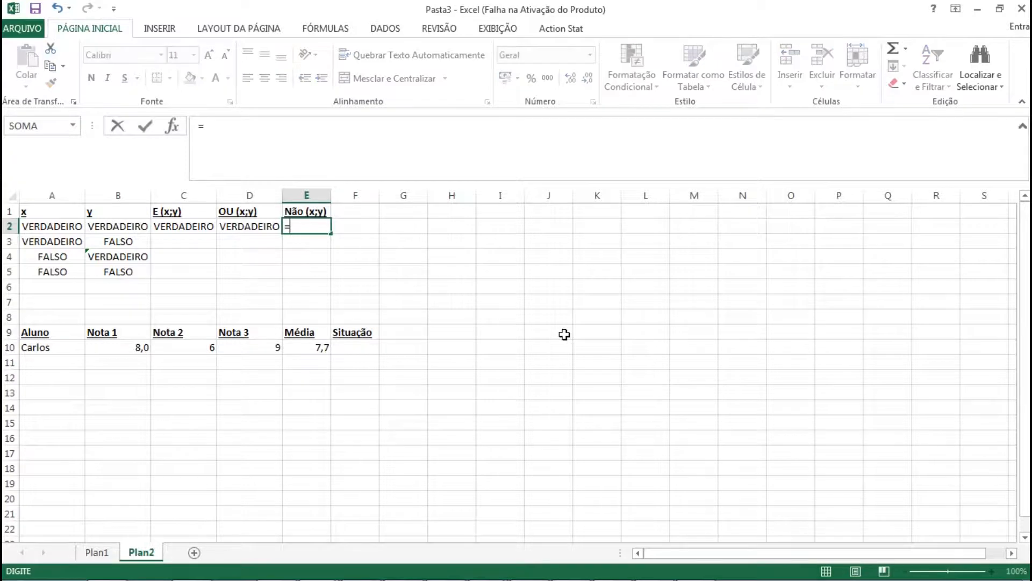
type("não(")
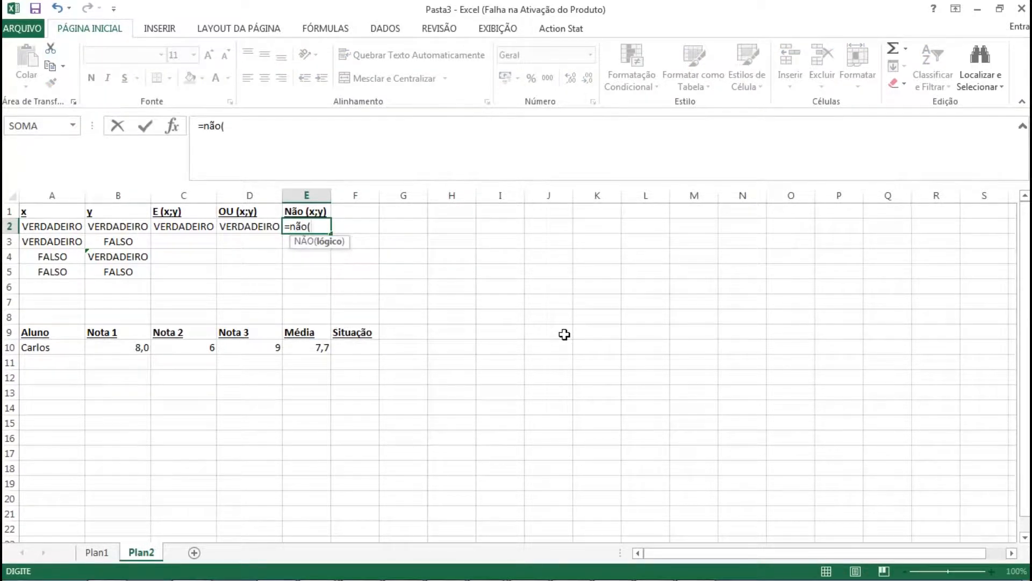
type("a")
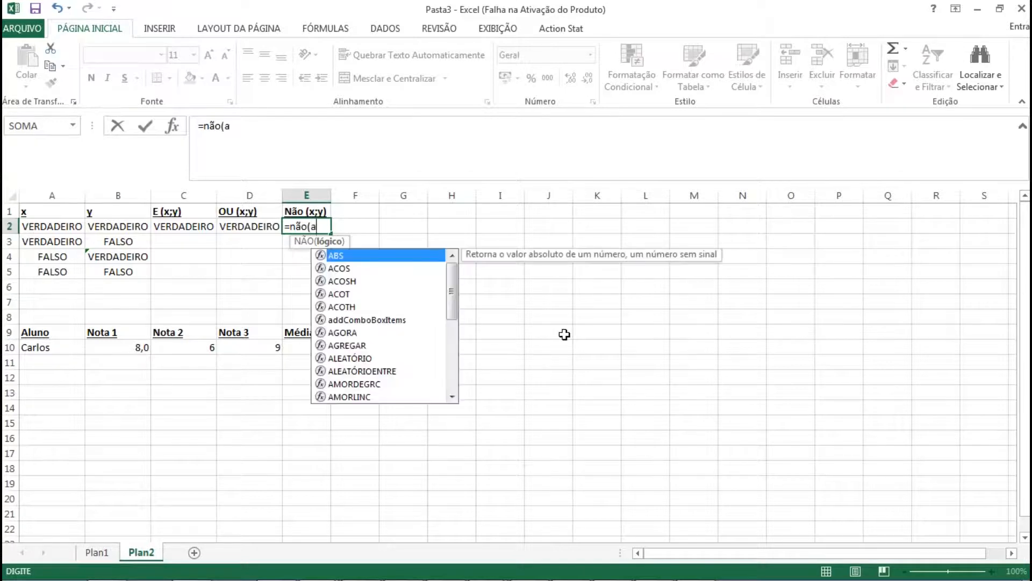
type("2)")
key("Return")
key("Up")
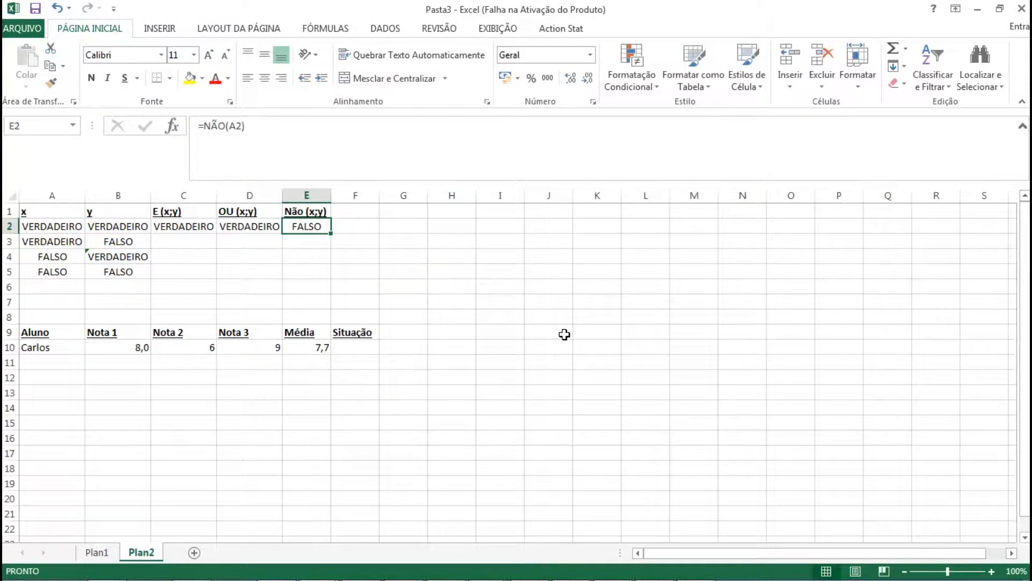
Replace the x value in A3 with the comparison =1>0.
key("Left")
key("Left")
key("Left")
key("Left")
key("Down")
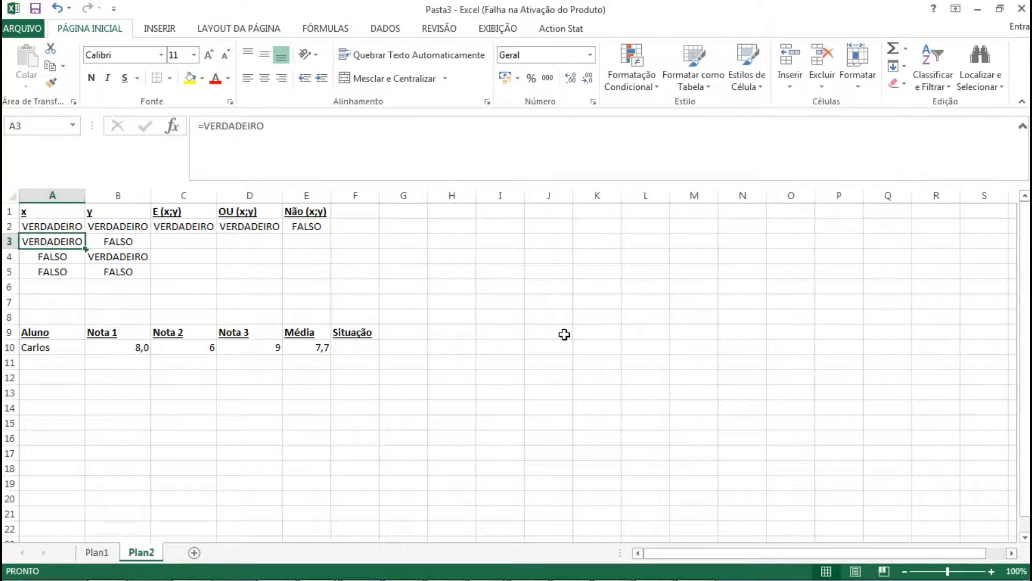
type("=1>0")
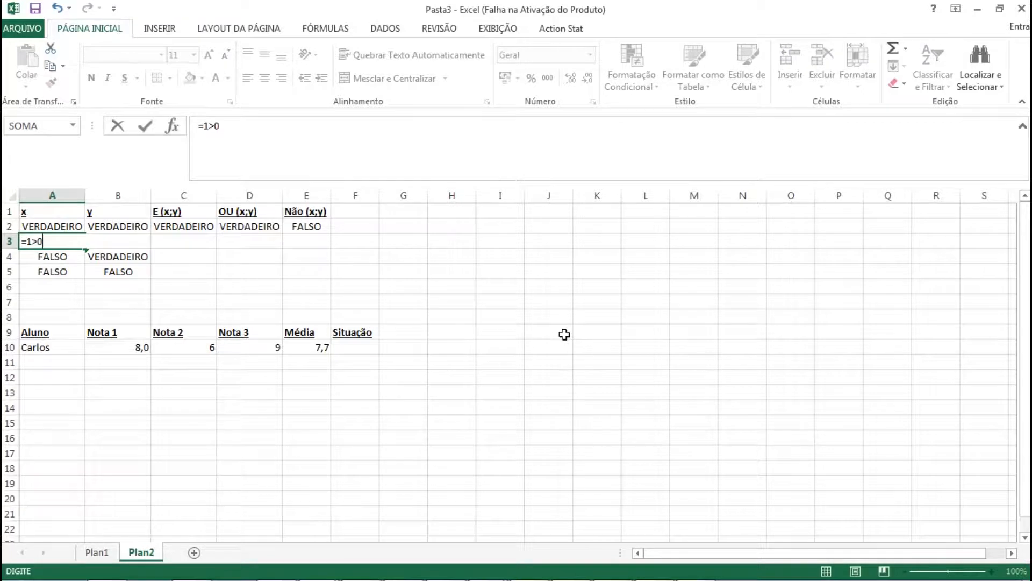
key("Return")
key("Up")
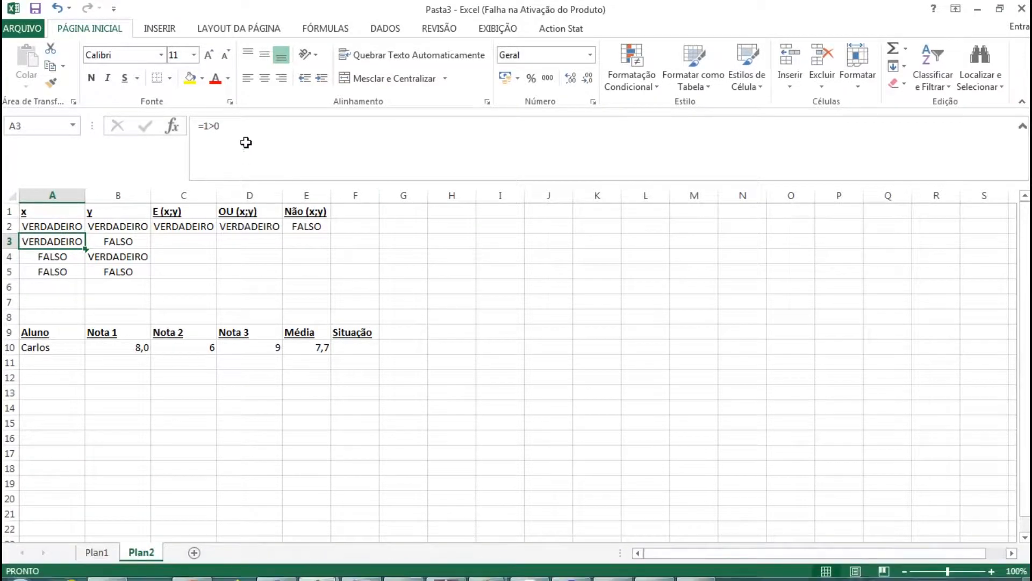
Replace the y value in B3 with the comparison =0>1.
key("Down")
key("Up")
key("Right")
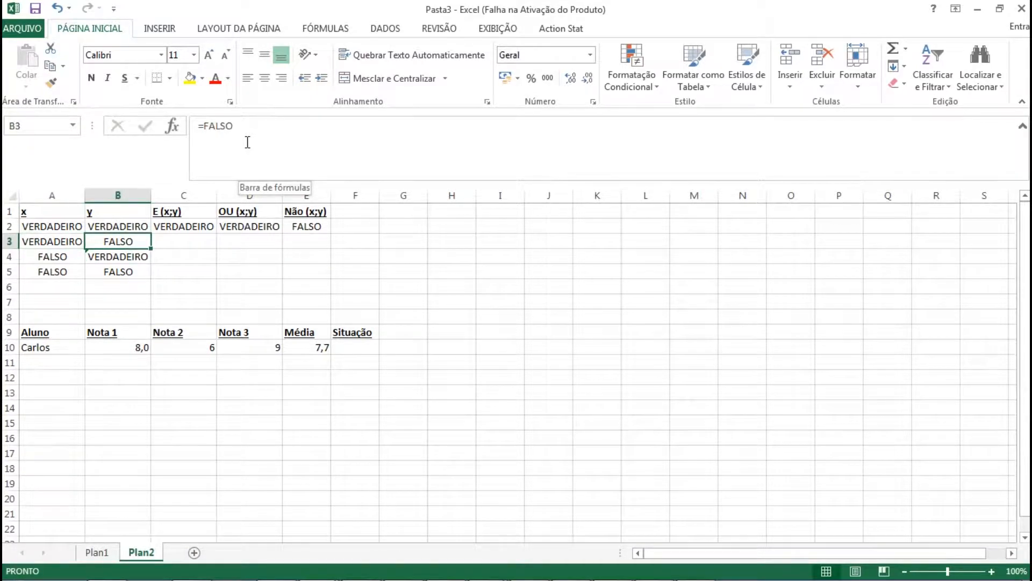
type("=0")
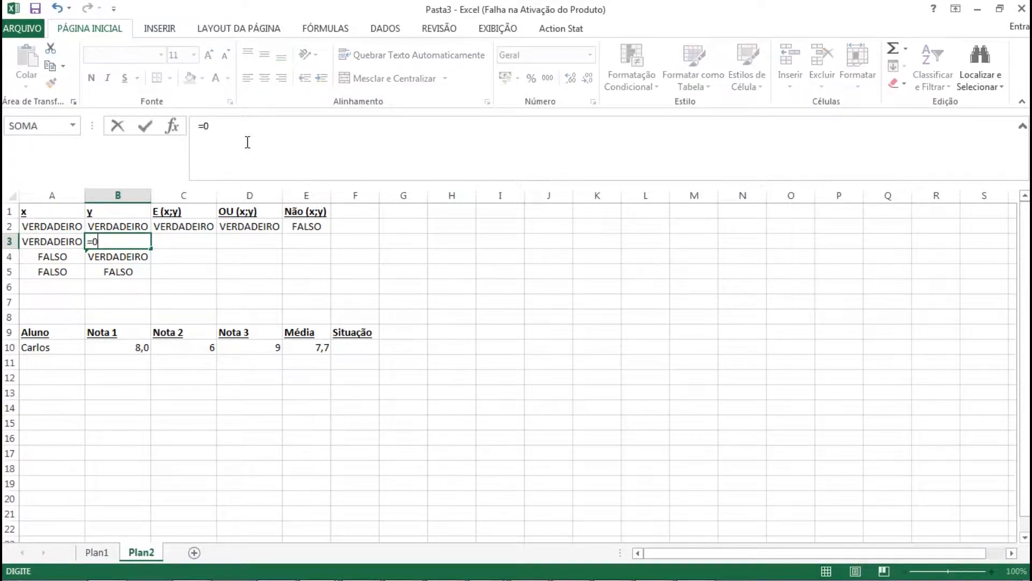
type(">1")
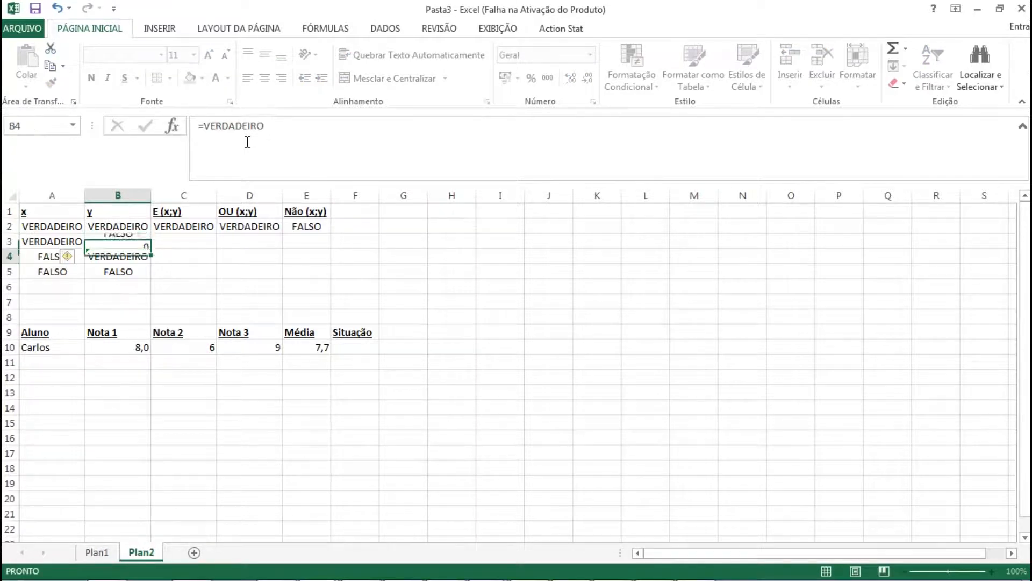
key("Return")
key("Up")
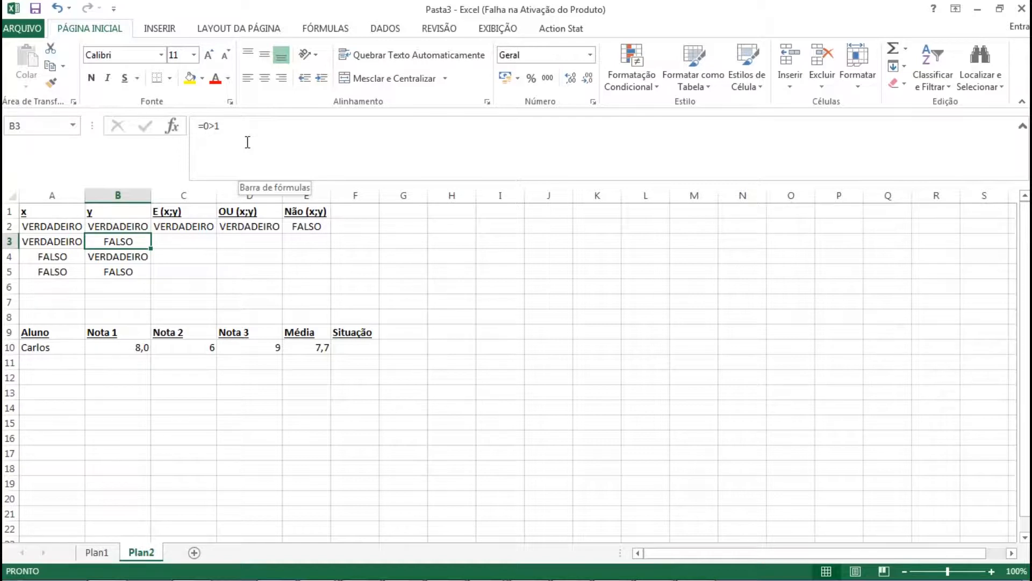
Copy the E formula from C2 into C3 and go back to the x value of that row.
key("Right")
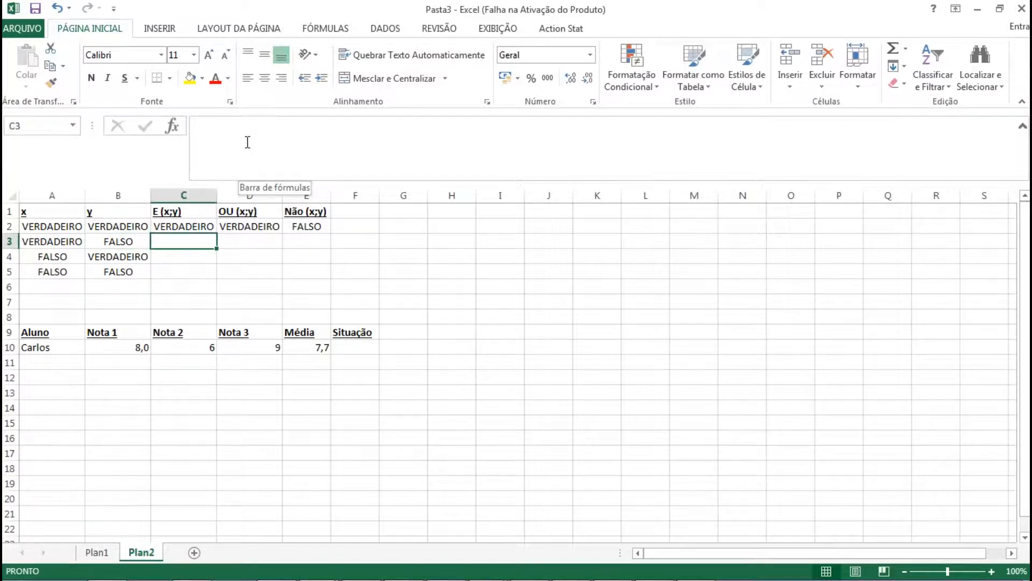
key("Up")
key("ctrl+c")
key("Down")
key("ctrl+v")
key("Escape")
key("Left")
key("Left")
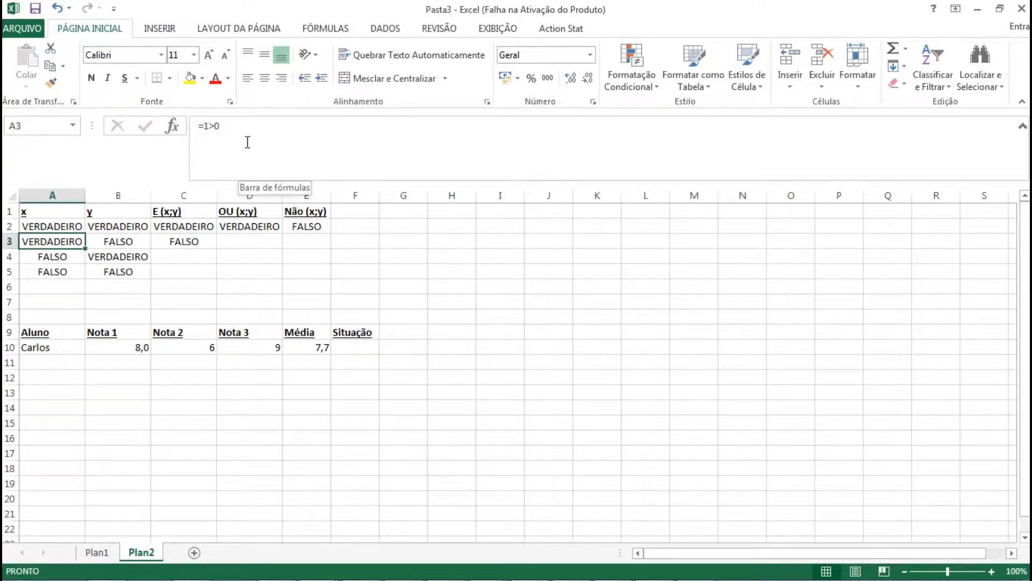
Copy the OU formula from D2 into D3.
key("Right")
key("Right")
key("Right")
key("Up")
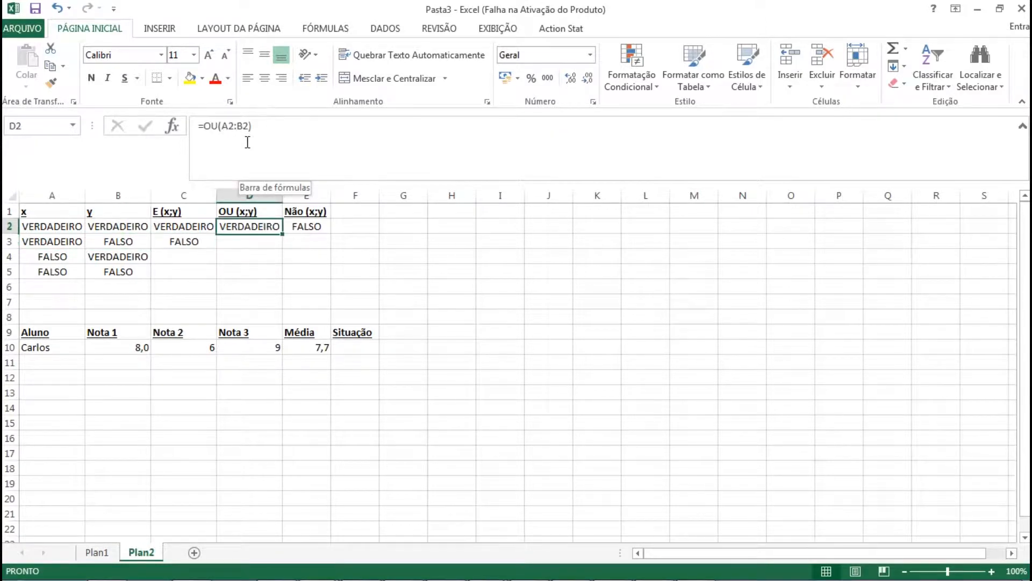
key("ctrl+c")
key("Down")
key("ctrl+v")
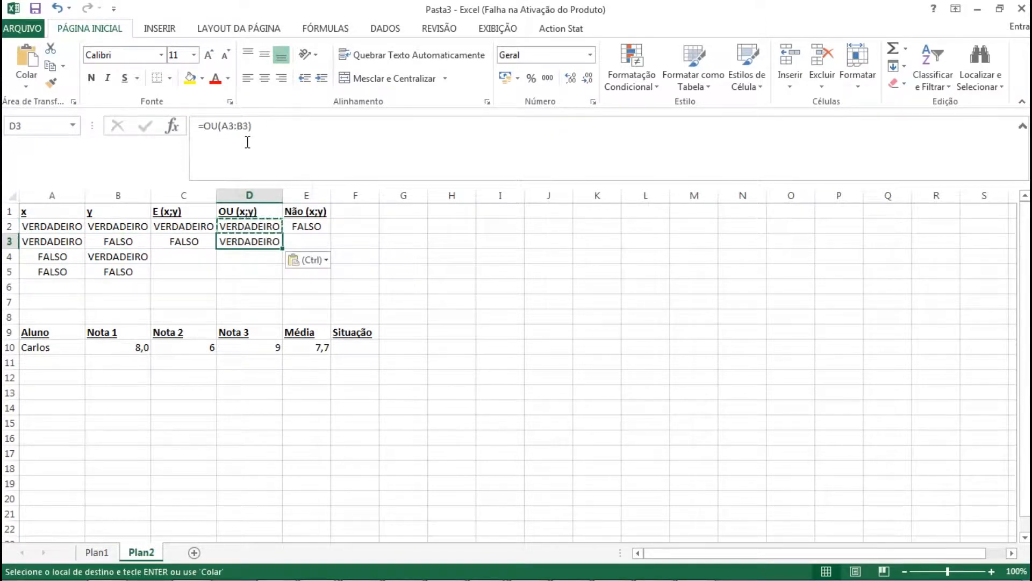
key("Return")
Copy the NÃO formula from E2 into E3, under the Não (x;y) heading.
key("Up")
key("Right")
key("Up")
key("ctrl+c")
key("Down")
key("ctrl+v")
key("Escape")
key("Left")
key("Left")
key("Left")
key("Left")
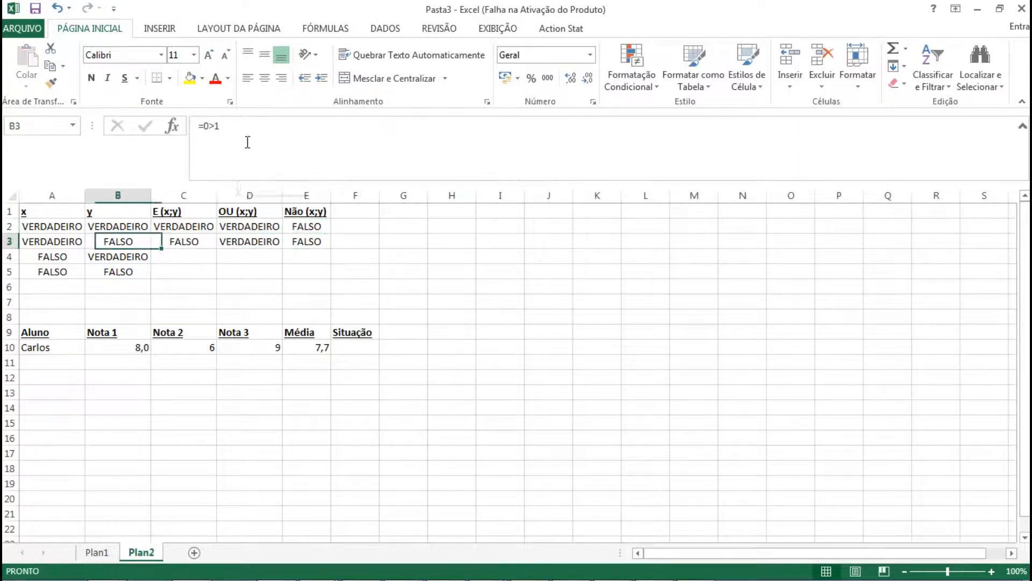
Replace the x value in A4 with the comparison =0>1.
key("Down")
key("Right")
key("Left")
type("=")
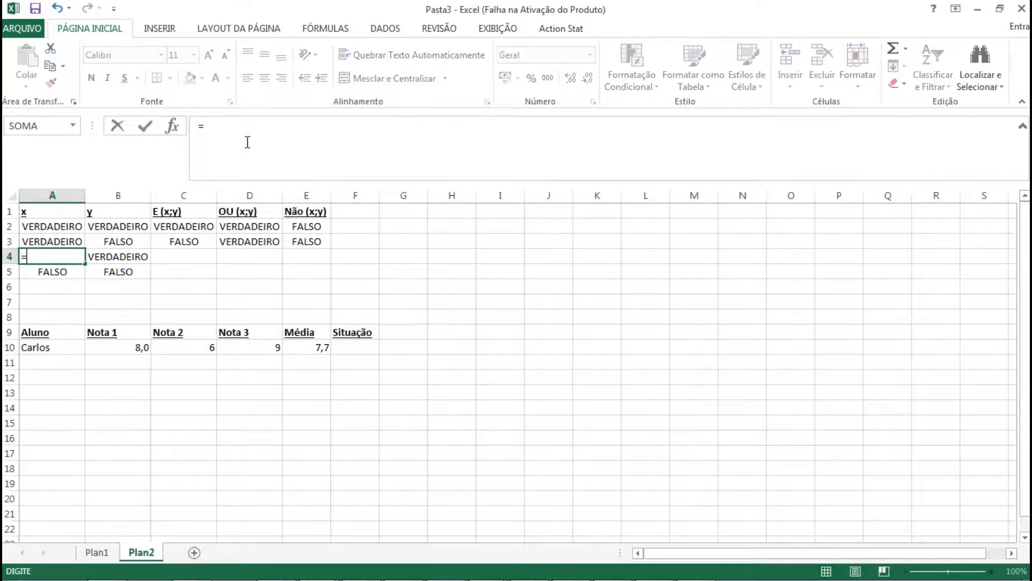
type("0>1")
key("Return")
Replace the y value in B4 with the comparison =1>0.
key("Up")
key("Right")
type("=")
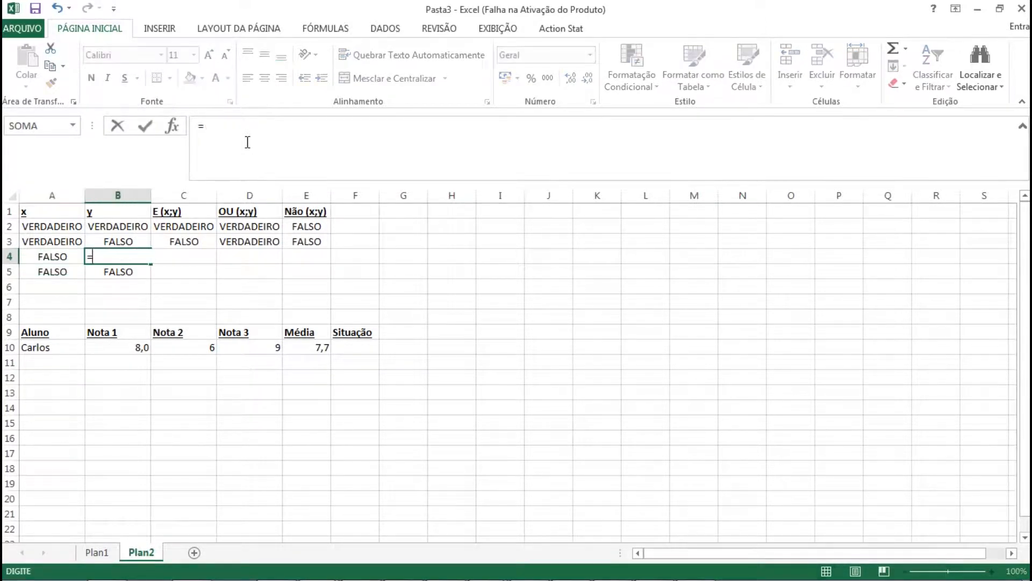
type("1>0")
key("Return")
Copy the E formula from C3 into C4.
key("Up")
key("Up")
key("Right")
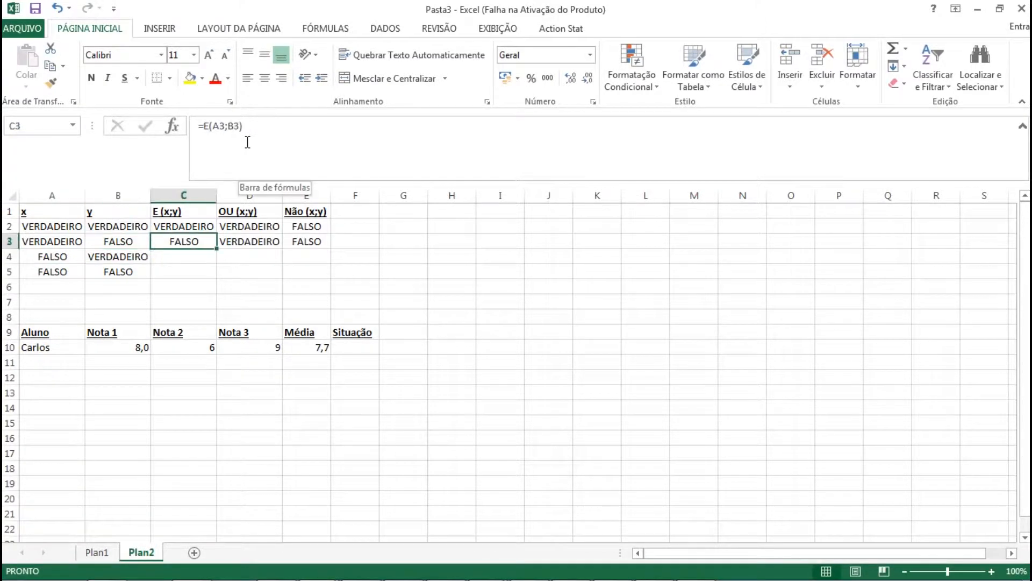
key("ctrl+c")
key("Down")
key("ctrl+v")
Copy the OU formula from D3 into D4.
key("Right")
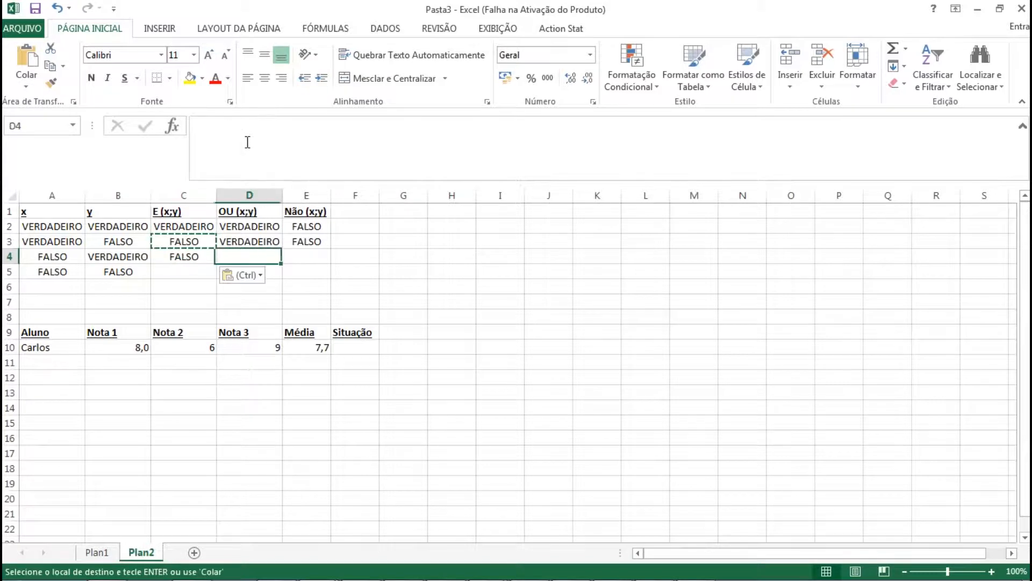
key("Up")
key("ctrl+c")
key("Down")
key("ctrl+v")
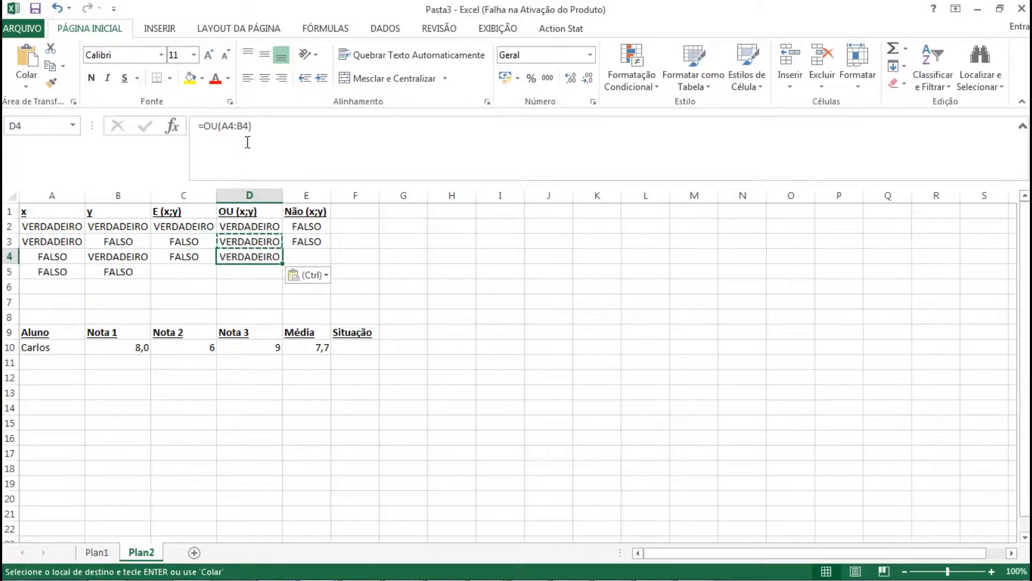
Copy the NÃO formula from E3 into E4 and auto-fit column E to its contents.
key("Right")
key("Up")
key("ctrl+c")
key("Down")
key("ctrl+v")
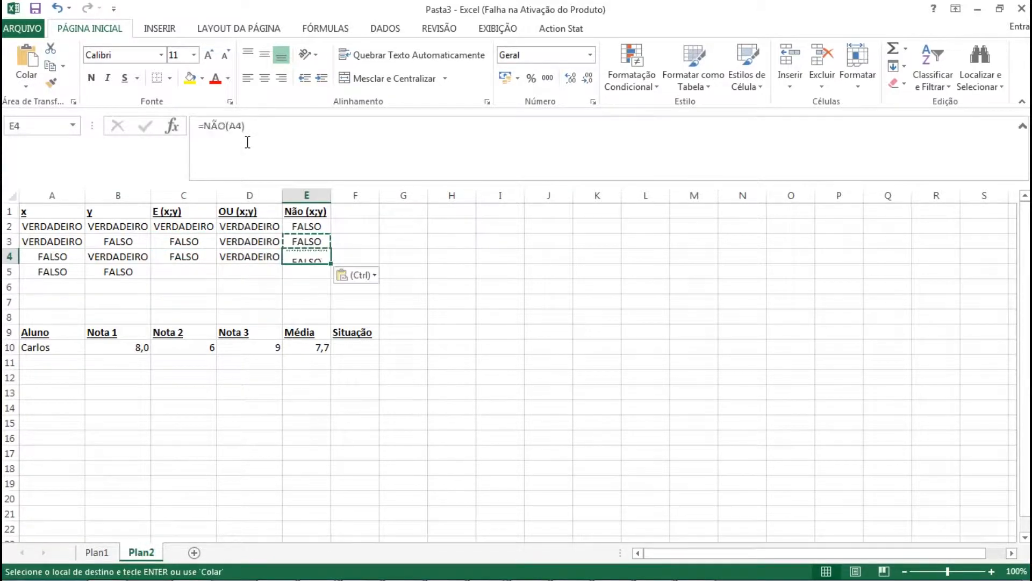
key("Down")
key("Left")
key("Left")
key("Right")
key("Right")
key("Up")
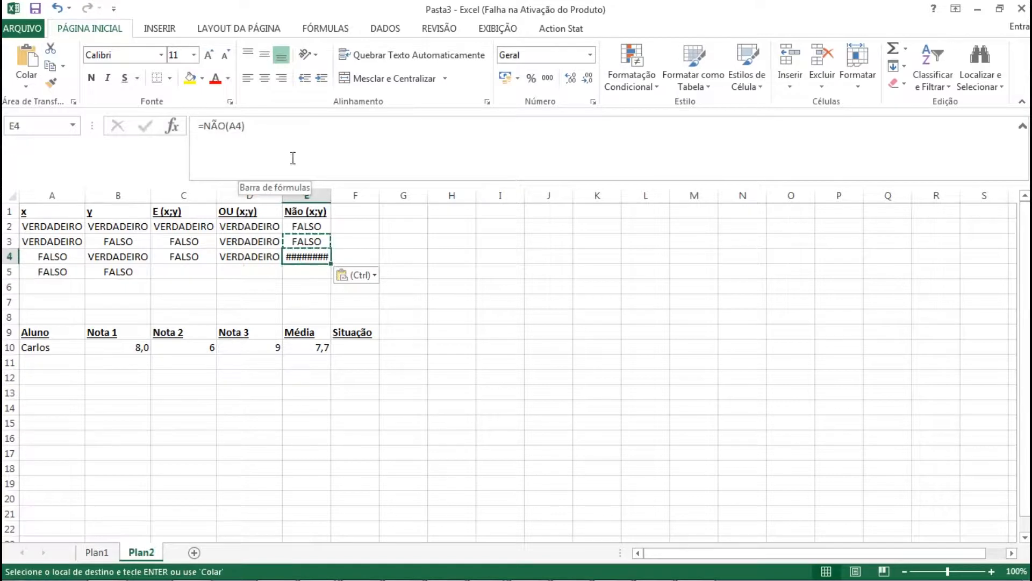
double_click(332, 195)
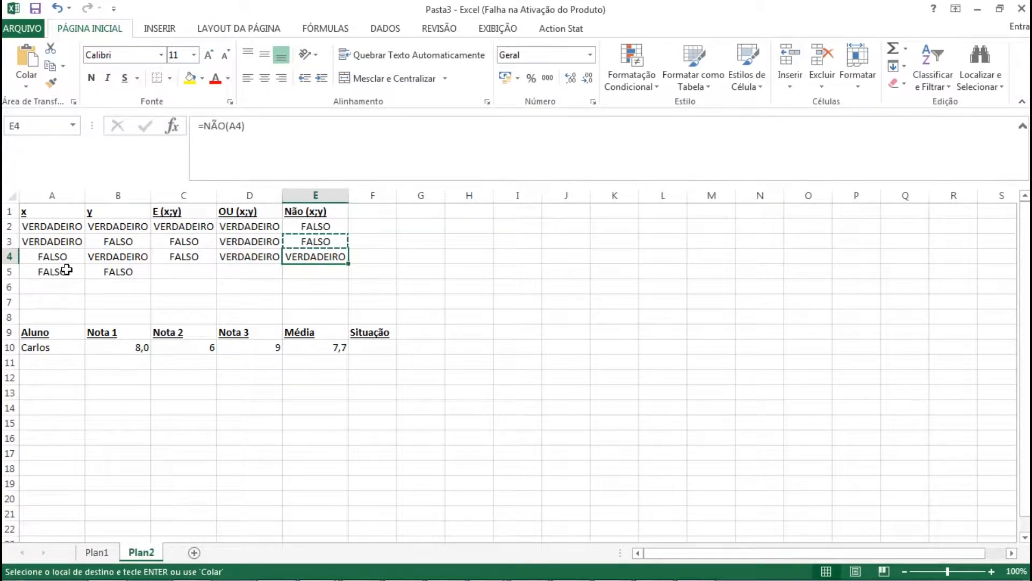
Replace the x value in A5 with the comparison =0>1.
left_click(63, 270)
type("=")
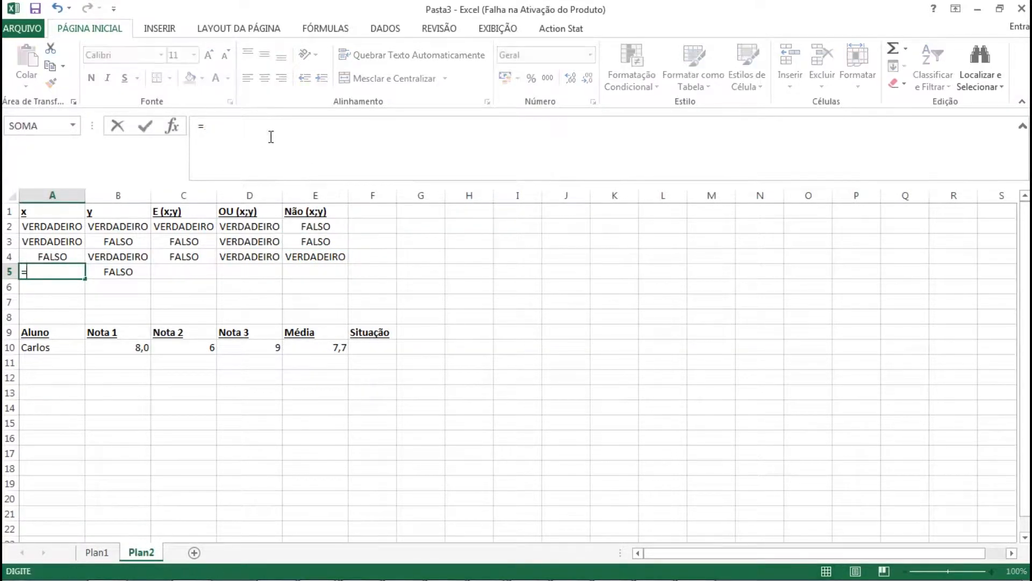
type("0>1")
key("Return")
Replace the y value in B5 with the comparison =0>1.
key("Up")
key("Right")
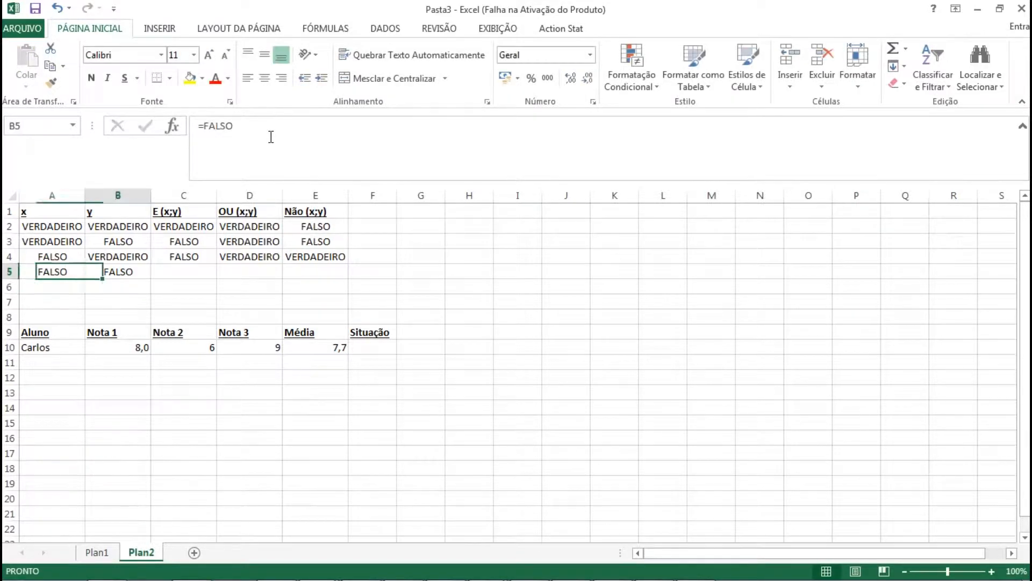
type("=")
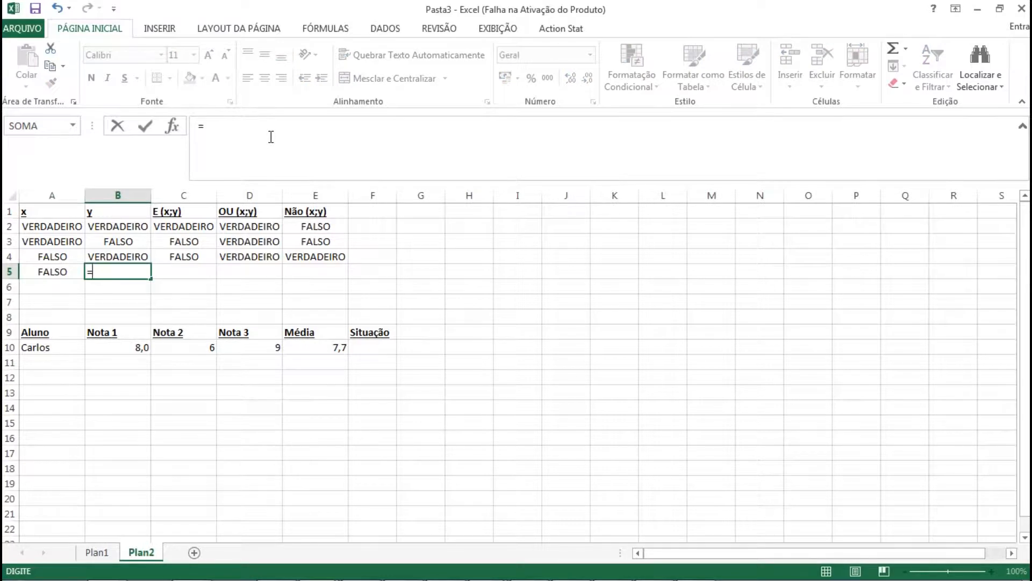
type("0>1")
key("Return")
Copy the E formula from C4 into C5.
key("Right")
key("Up")
key("Up")
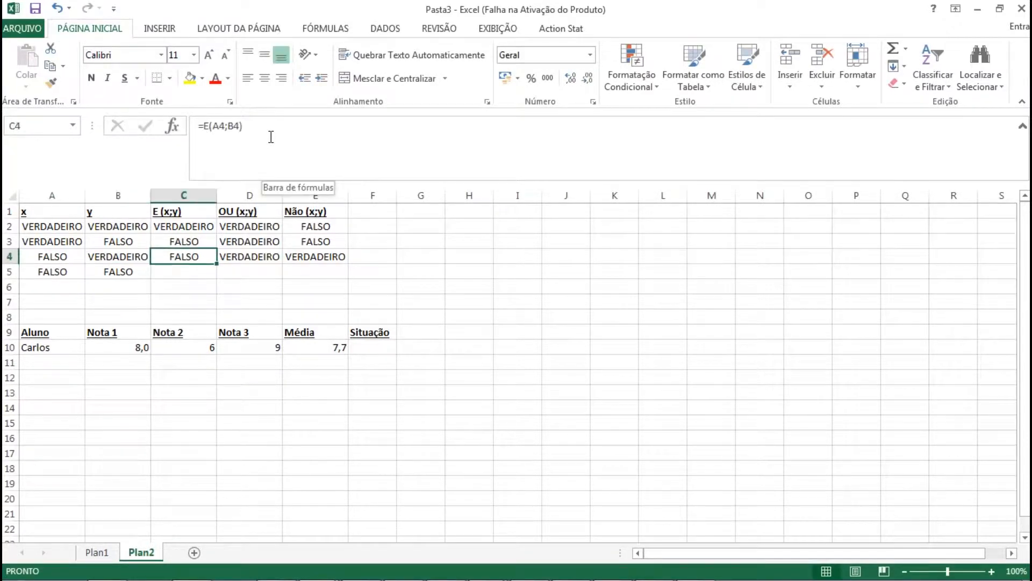
key("ctrl+c")
key("Down")
key("ctrl+v")
Copy the OU formula from D4 into D5.
key("Right")
key("Up")
key("ctrl+c")
key("Down")
key("ctrl+v")
Copy the NÃO formula from E4 into E5 to complete the last row of the truth table.
key("Right")
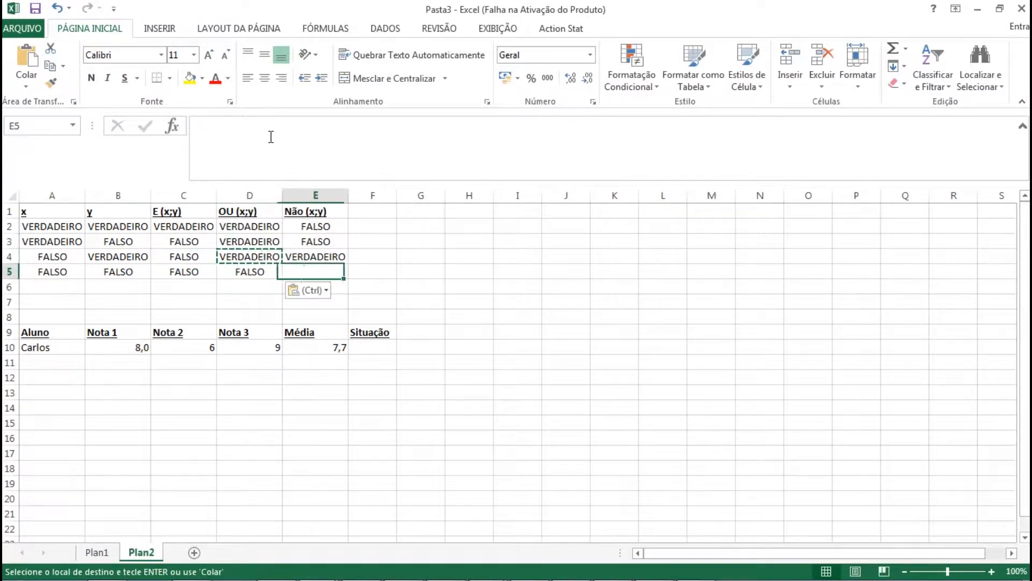
key("Up")
key("ctrl+c")
key("Down")
key("ctrl+v")
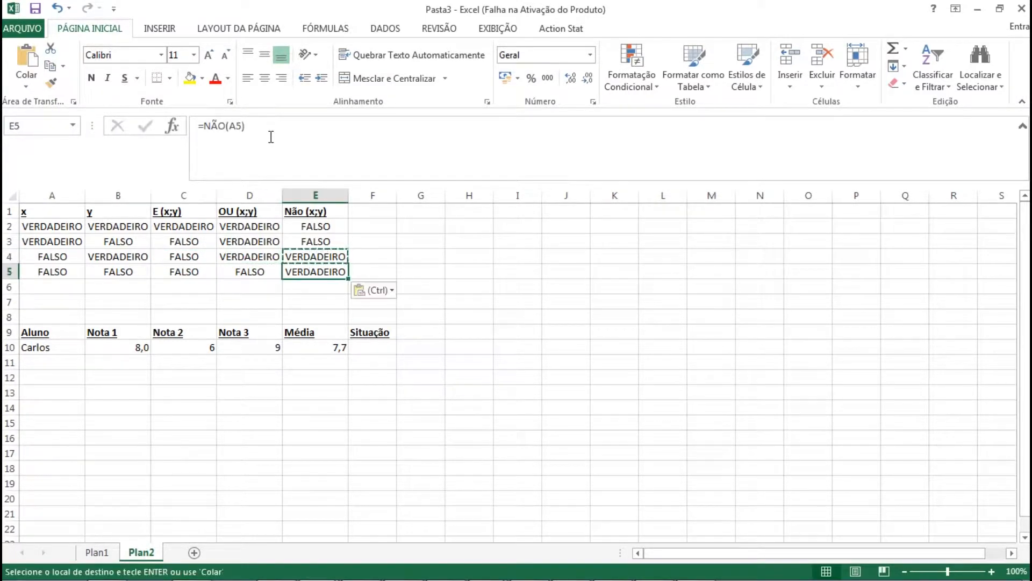
key("Escape")
key("Left")
key("Left")
key("Right")
key("Right")
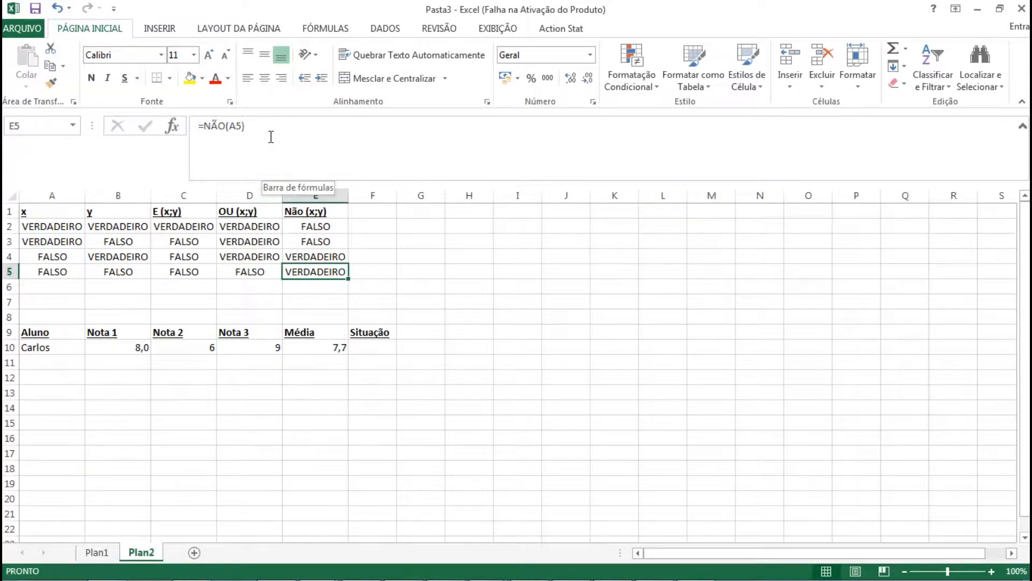
Look over the student's three grades and average in row 10 of the grade table.
key("Down")
key("Down")
key("Down")
key("Down")
key("Up")
key("Up")
key("Down")
key("Down")
key("Down")
key("Right")
key("Left")
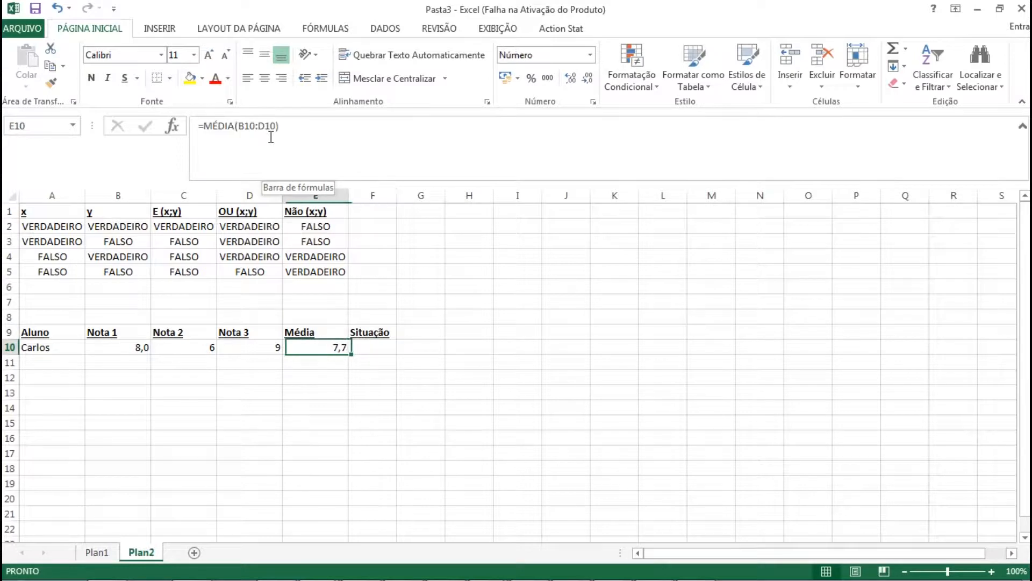
key("Left")
key("Left")
key("Left")
key("Right")
key("Left")
key("Left")
key("Right")
key("Right")
key("Right")
key("Left")
key("Left")
key("Left")
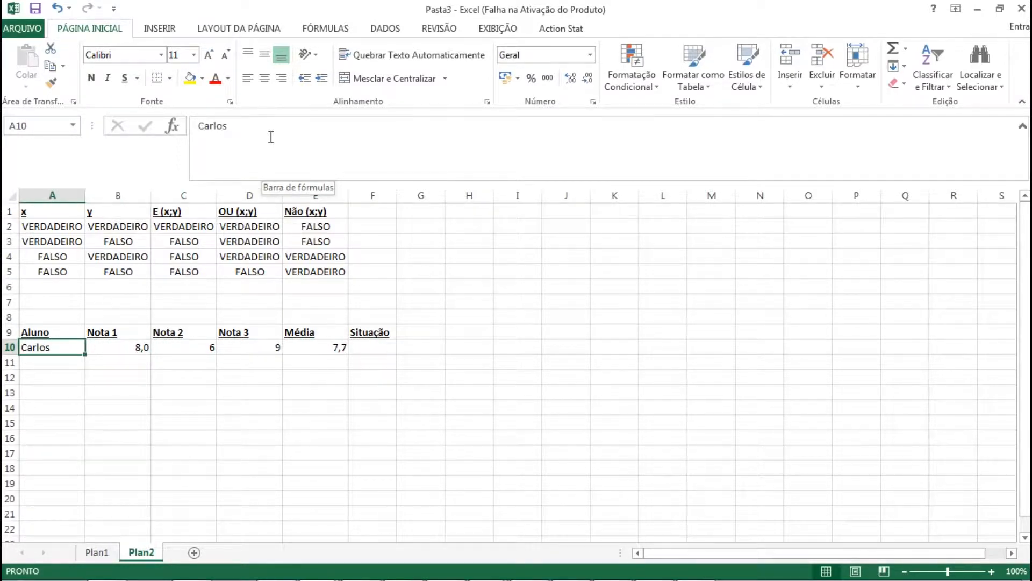
Select the grade table A9:F10, from Aluno through Situação, to show its extent.
key("Up")
key("shift+Down")
key("shift+Right")
key("shift+Right")
key("shift+Right")
key("shift+Right")
key("shift+Right")
key("shift+Right")
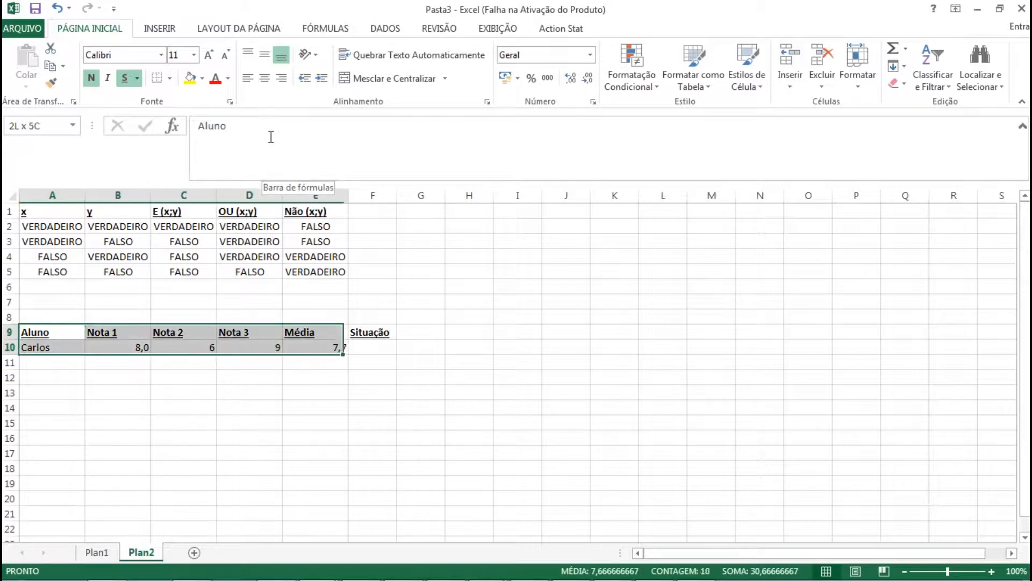
key("shift+Left")
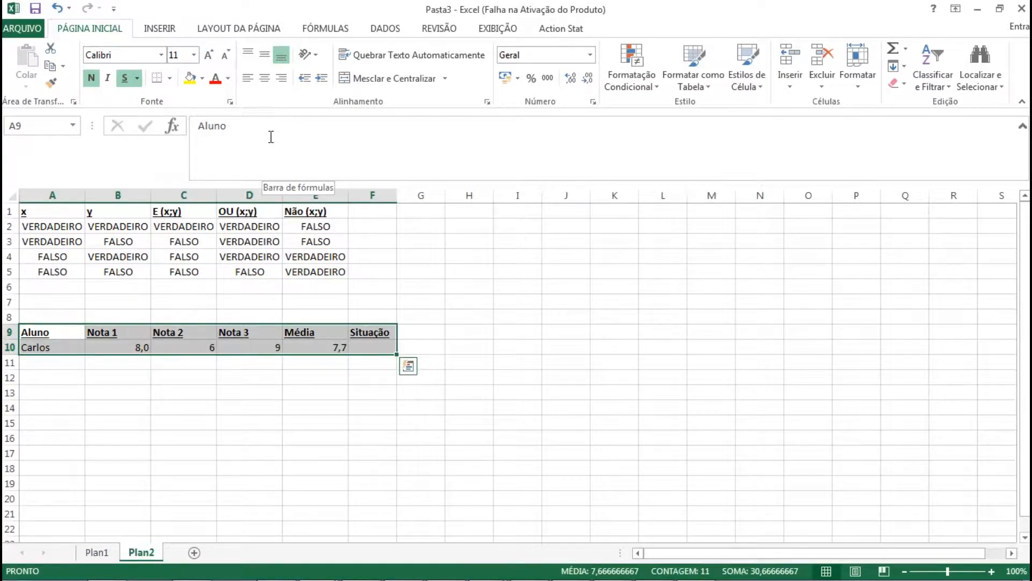
Examine the MÉDIA formula in E10 and highlight the B10:D10 grade range it uses.
key("Right")
key("Right")
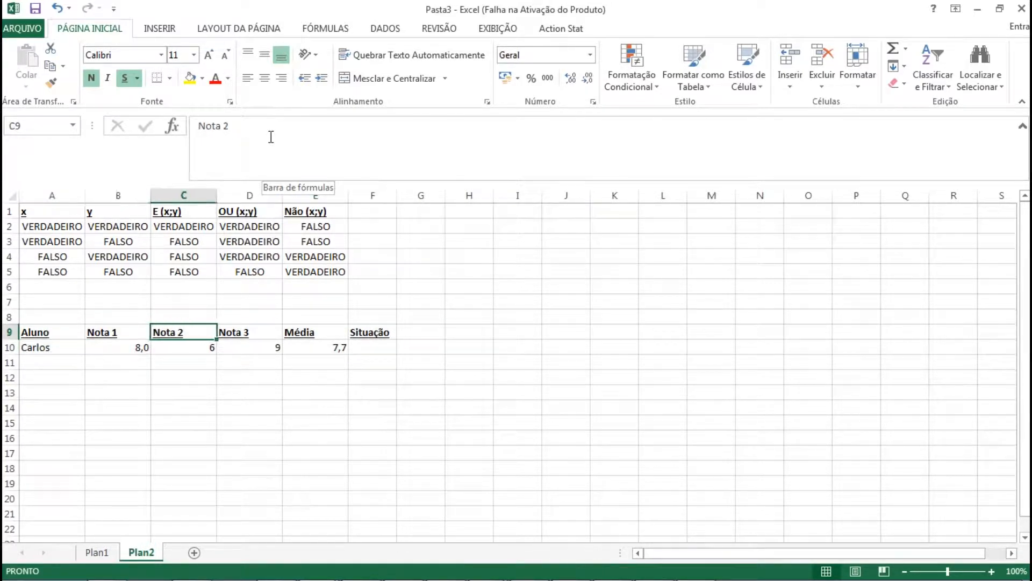
key("Down")
key("Left")
key("Left")
key("Right")
key("Right")
key("Right")
key("Right")
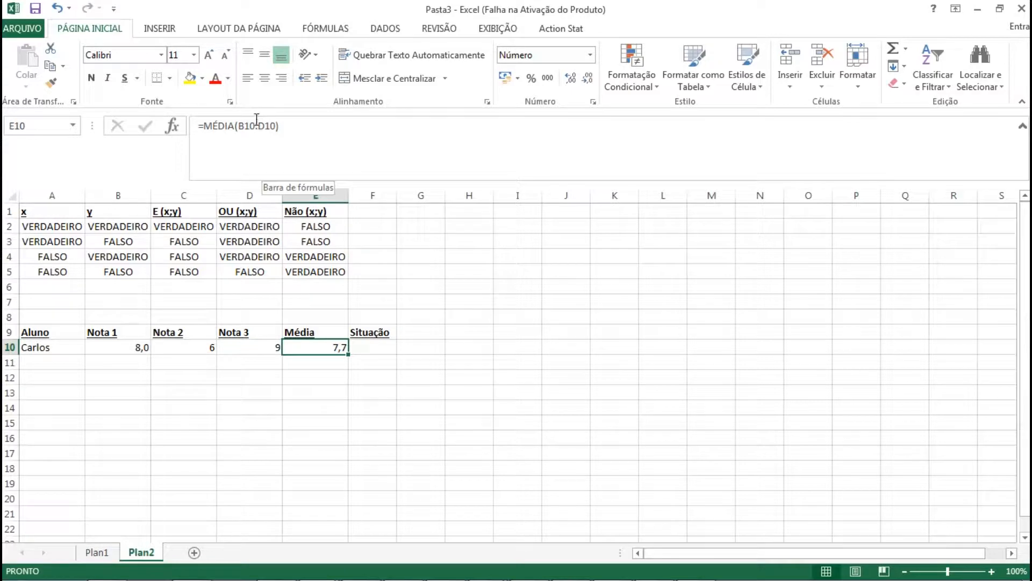
left_click_drag(238, 129, 278, 127)
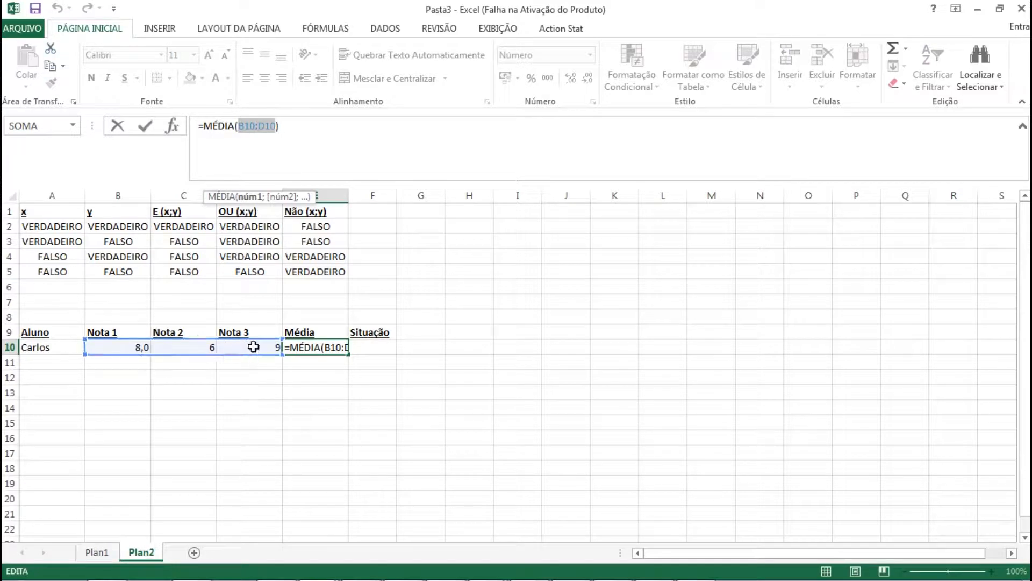
left_click(309, 128)
key("ctrl+Return")
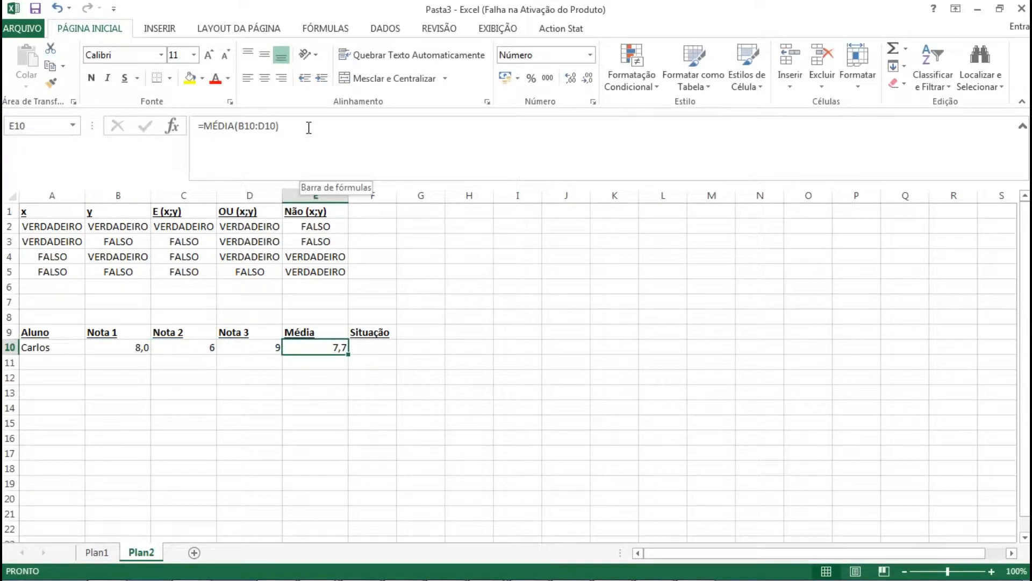
Start an SE formula with empty parentheses in F10, under the Situação heading.
key("Right")
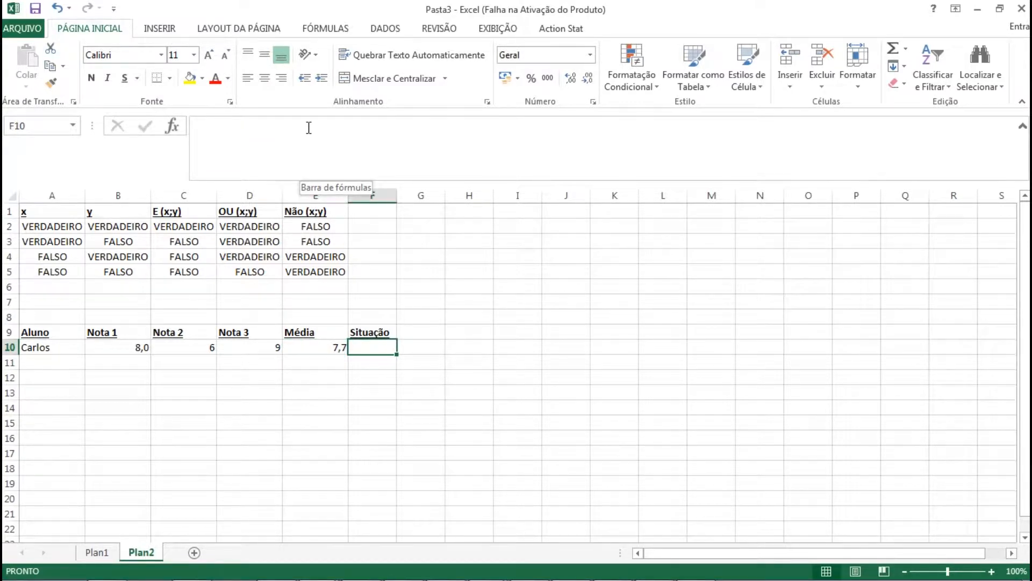
type("=")
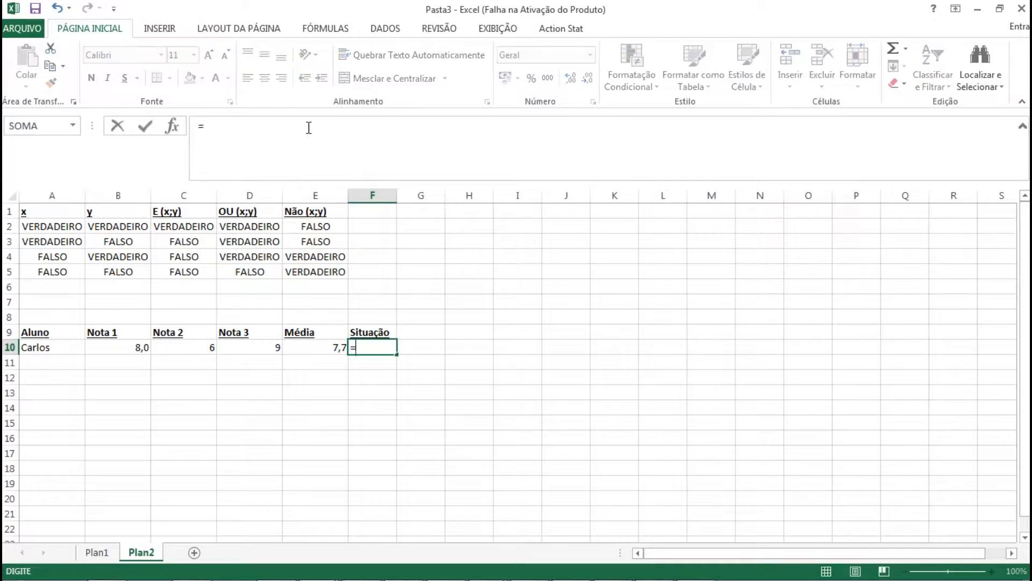
type("se(")
key("BackSpace")
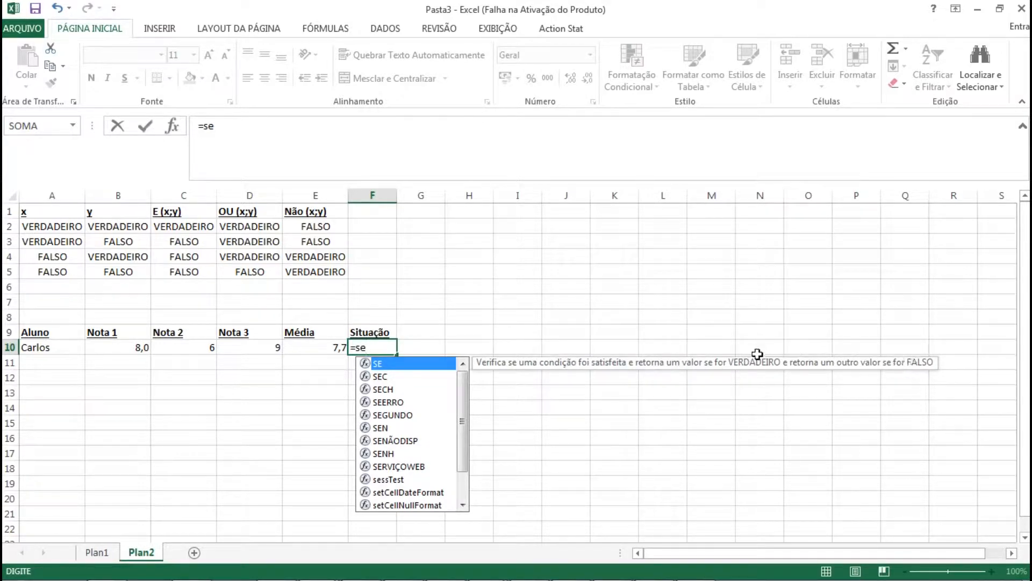
left_click(273, 140)
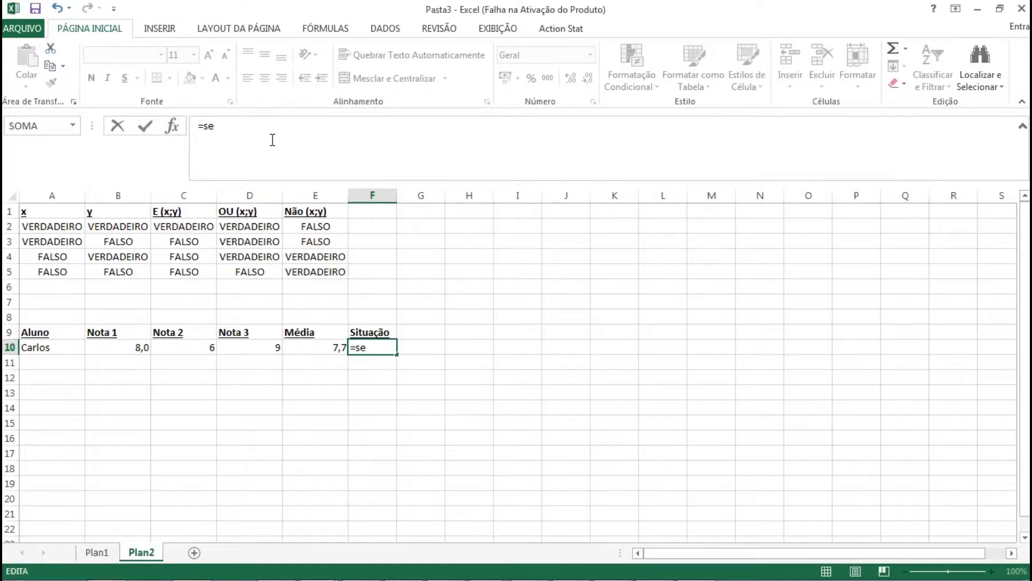
type("()")
key("Left")
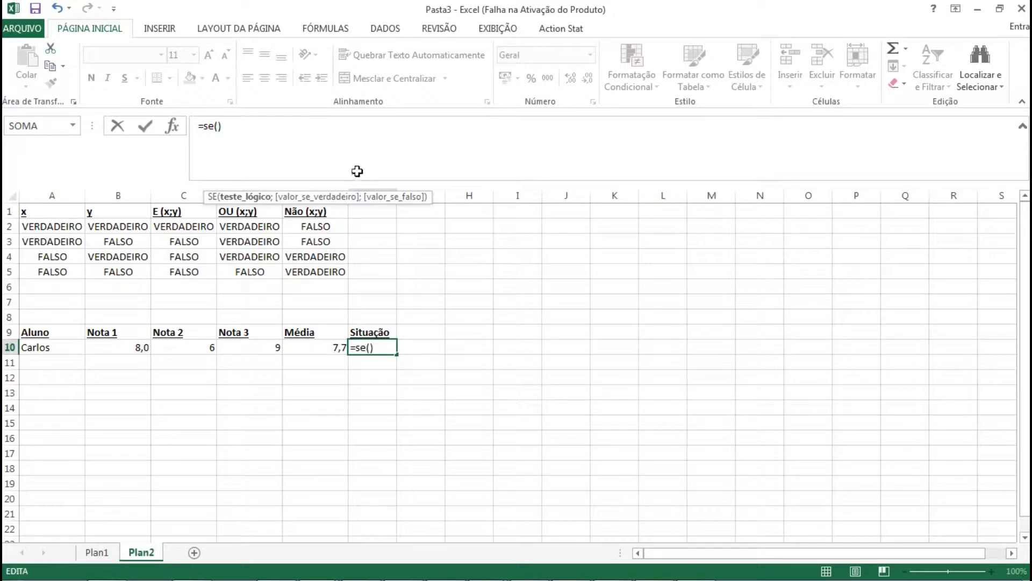
Set the logical test of the SE formula in F10 to check whether E10 is greater than or equal to 7.
type("w")
key("BackSpace")
type("e10")
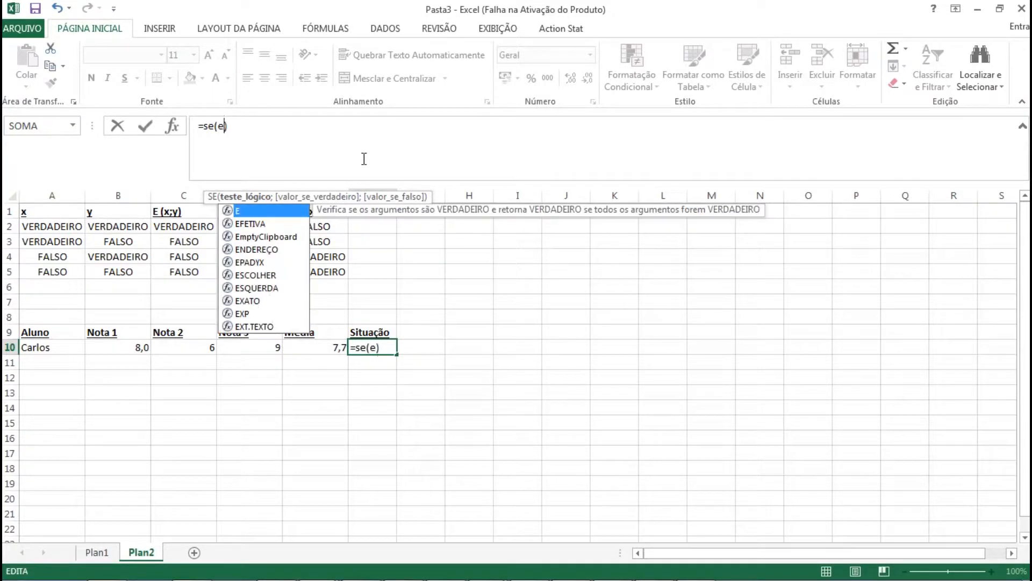
type(">=")
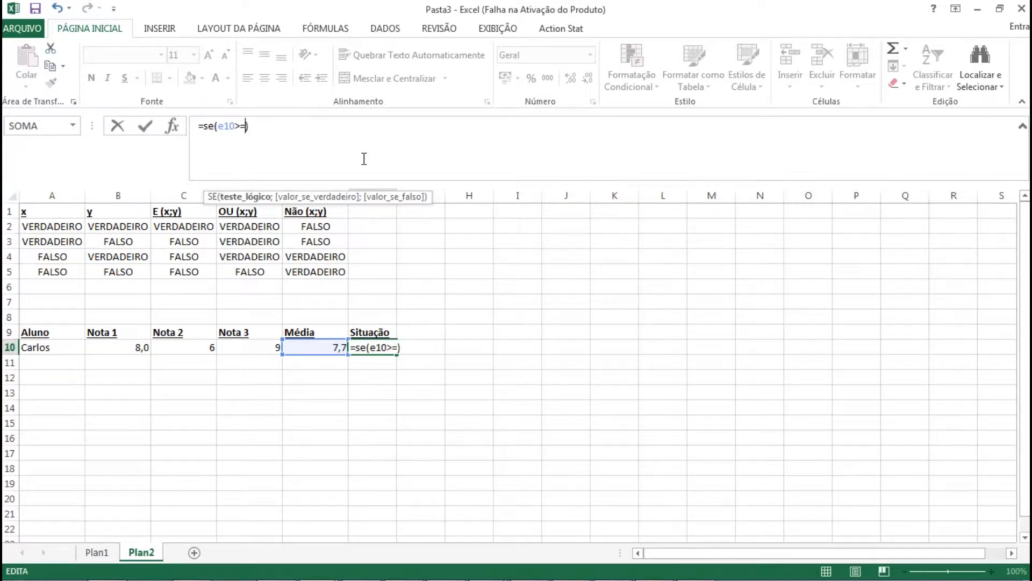
type("7")
type(";")
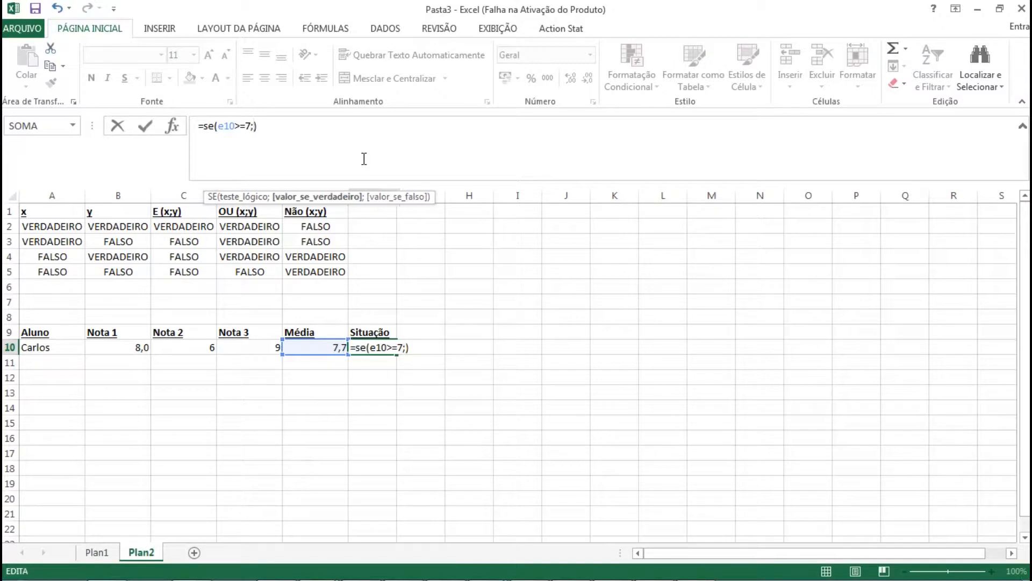
Add "APROVADO" as the value if true and "REPROVADO" as the value if false in the SE formula.
type("\"APROVADO")
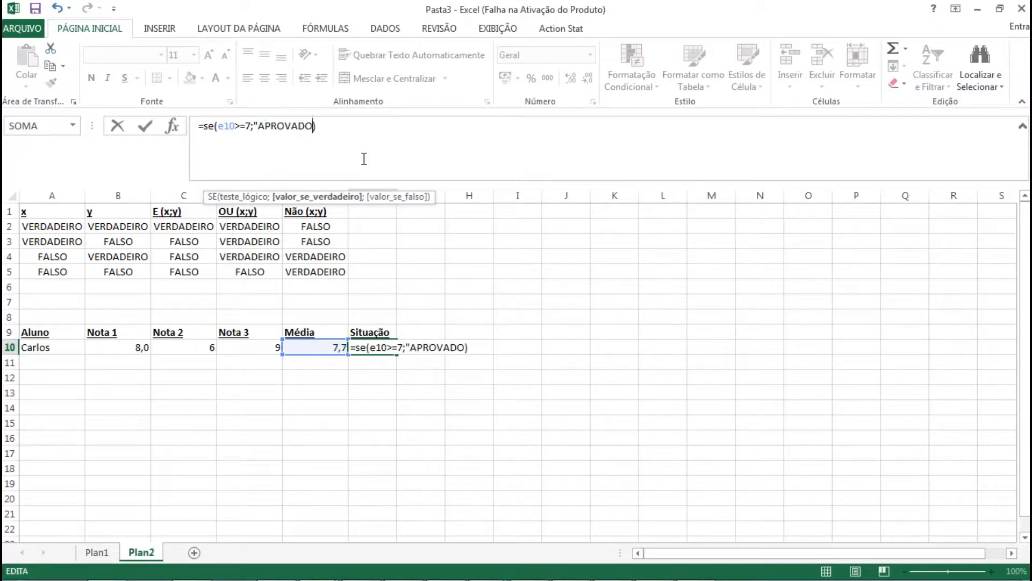
type("\";")
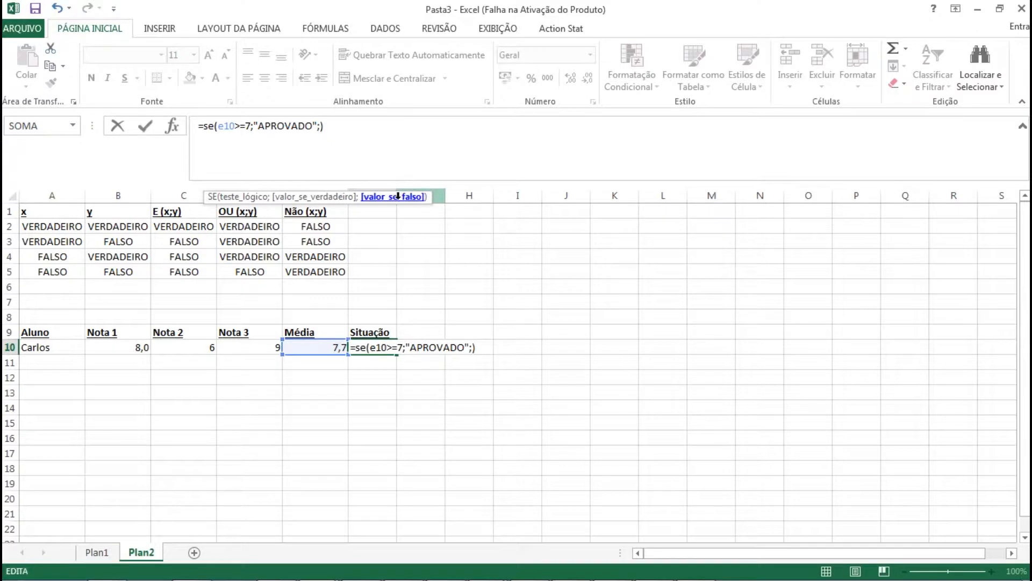
type("\"")
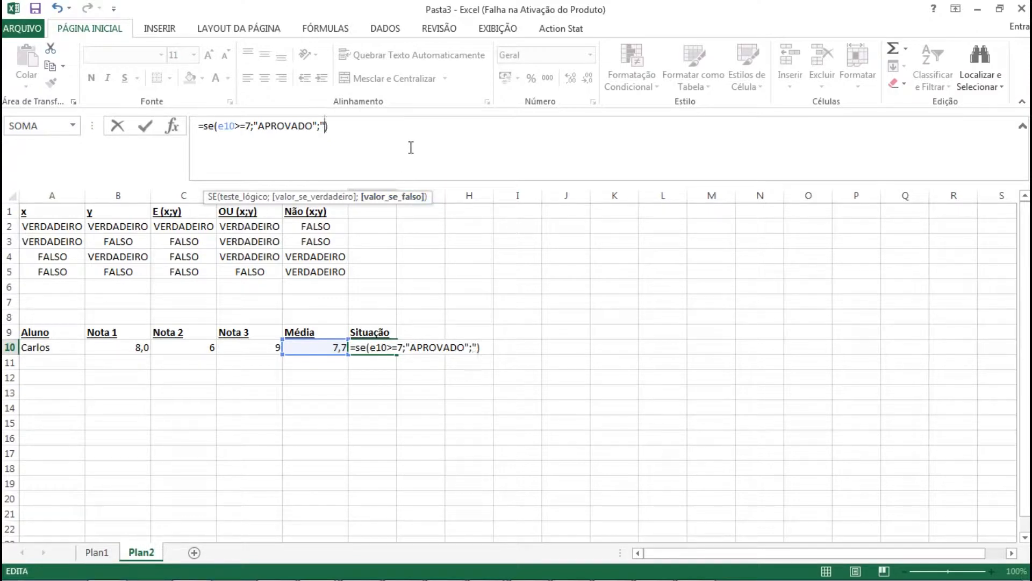
type("REPROVADO\"")
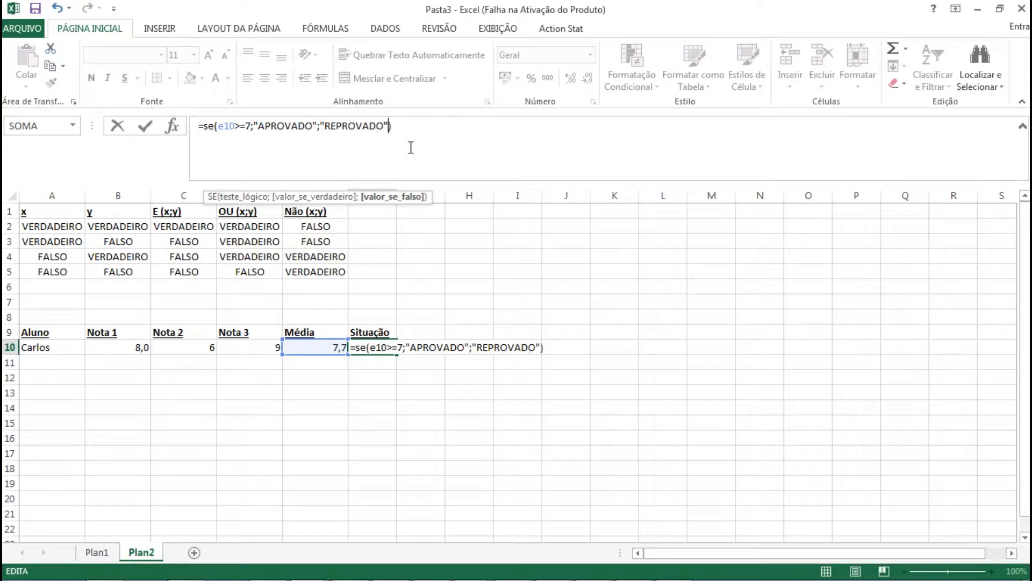
Examine the quoted REPROVADO and APROVADO text arguments within the SE formula.
key("Left")
key("shift+Left")
key("shift+Left")
key("shift+Left")
key("shift+Left")
key("shift+Left")
key("shift+Left")
key("shift+Left")
key("shift+Left")
key("shift+Left")
key("shift+Left")
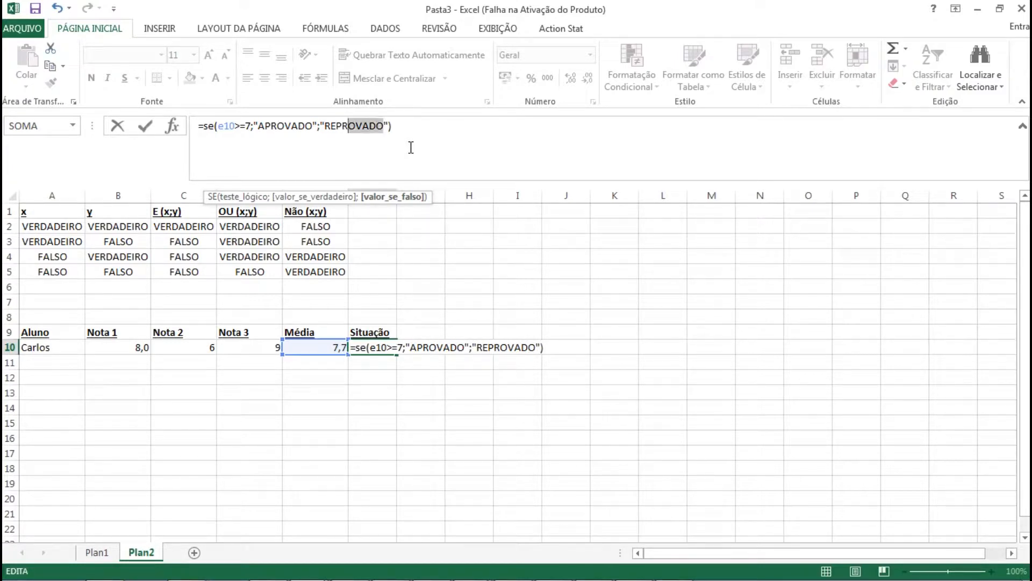
key("Left")
key("Left")
key("Left")
key("Left")
key("Left")
key("Left")
key("Left")
key("Left")
key("Left")
key("Left")
key("Left")
key("Left")
key("Left")
key("Left")
key("Left")
key("Left")
key("Left")
key("Left")
key("Left")
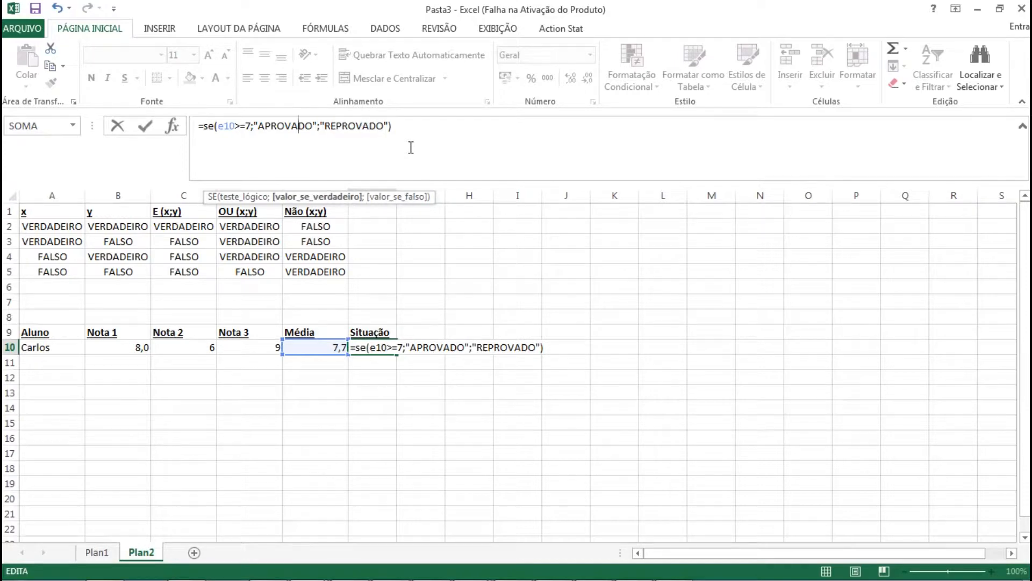
key("Right")
key("Right")
key("Right")
key("Right")
key("Right")
key("Right")
key("Right")
key("Right")
key("Right")
key("Right")
key("Right")
key("Right")
key("Right")
key("Right")
key("Right")
key("Right")
key("Right")
key("Right")
key("Right")
key("Right")
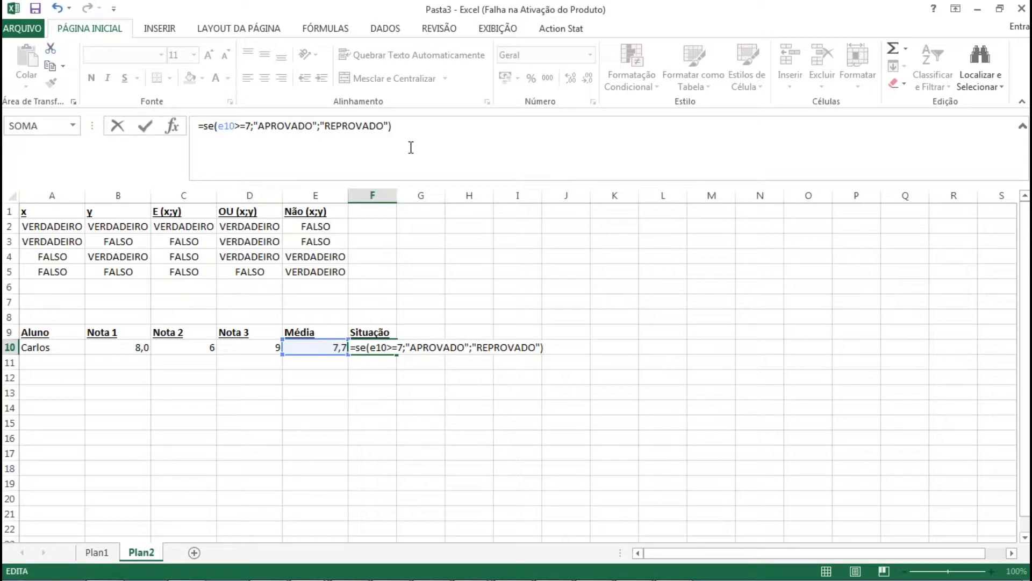
Confirm the SE formula in F10 and fit the width of column F to its content.
key("Return")
key("Up")
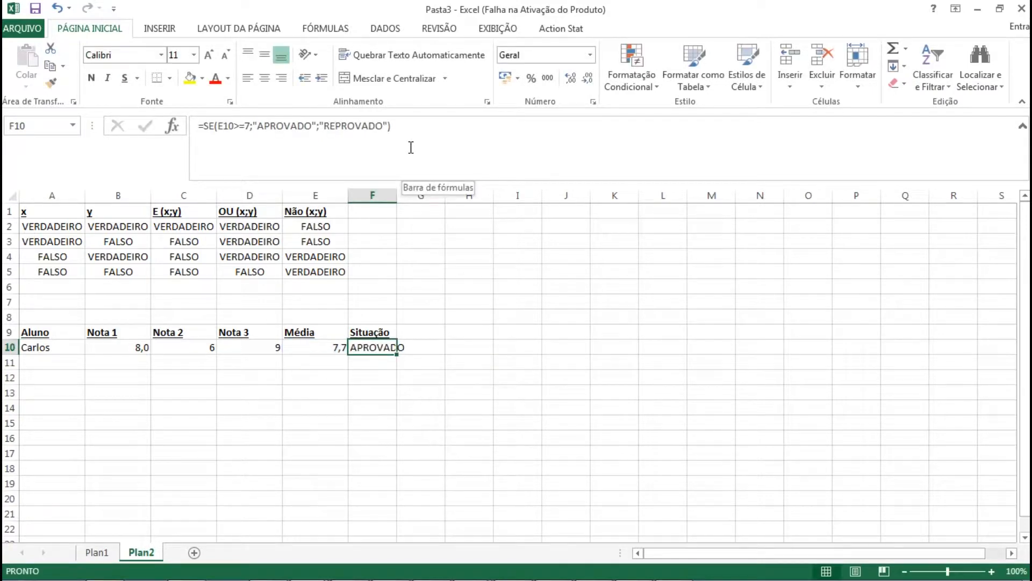
double_click(397, 195)
Set Nota 1 in B10 to 6 and check the Média and Situação cells.
left_click_drag(230, 361, 227, 371)
left_click(106, 351)
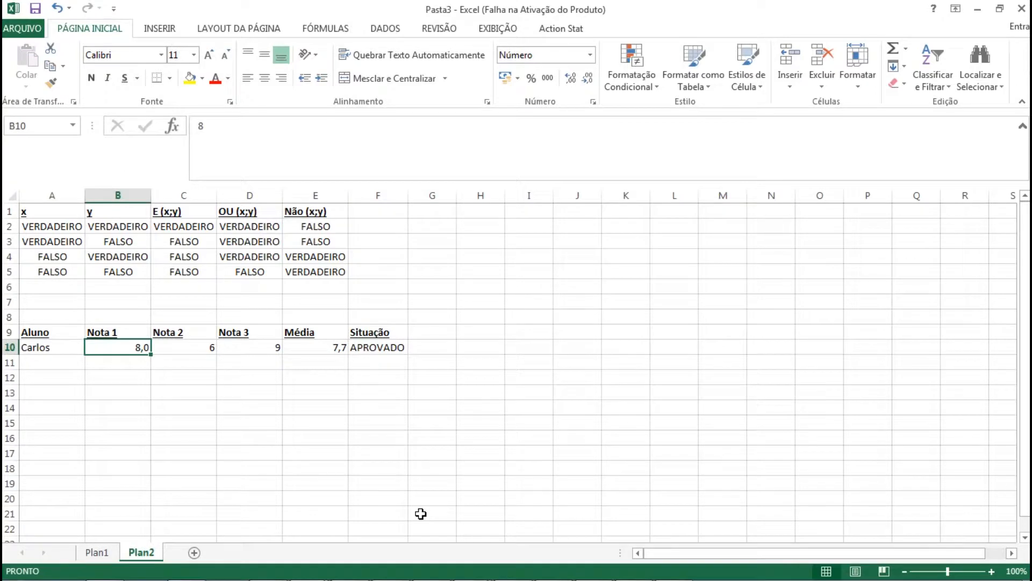
type("6")
key("Right")
key("Left")
key("Right")
key("Right")
key("Right")
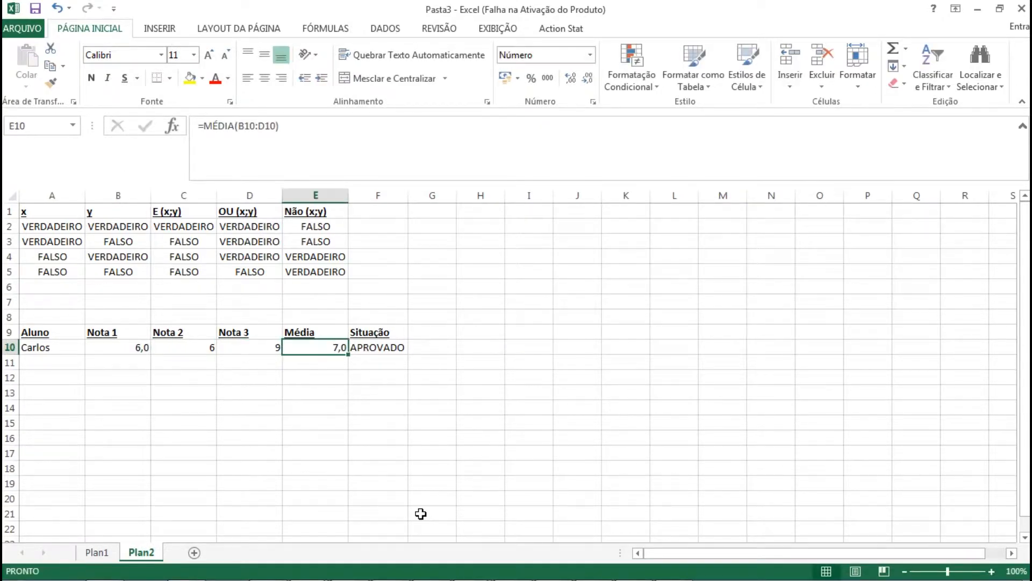
key("Right")
key("Left")
key("Left")
key("Left")
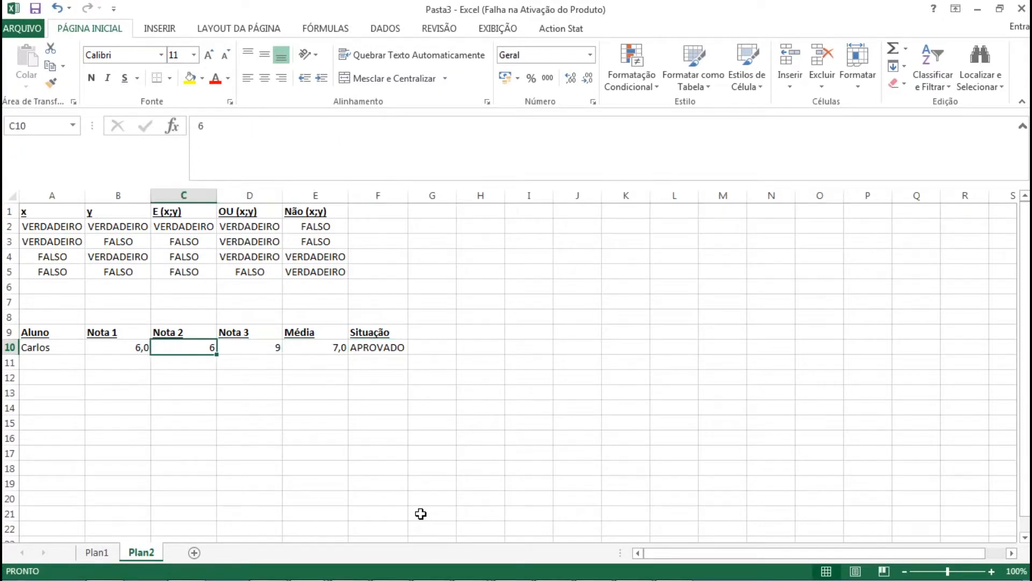
Set Nota 2 in C10 to 5, check Situação, and fit column F to its content.
type("5")
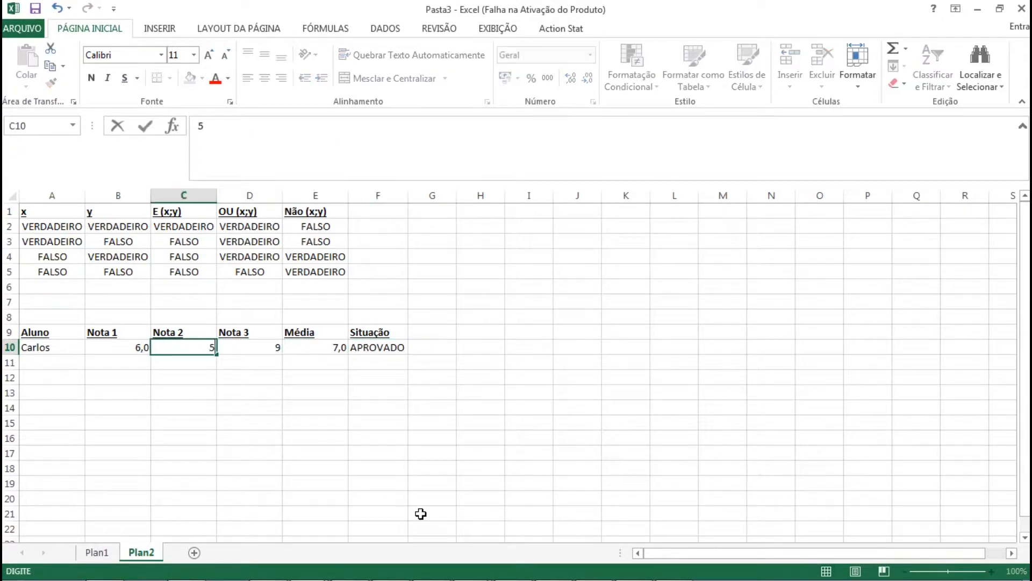
key("Right")
key("Right")
key("Right")
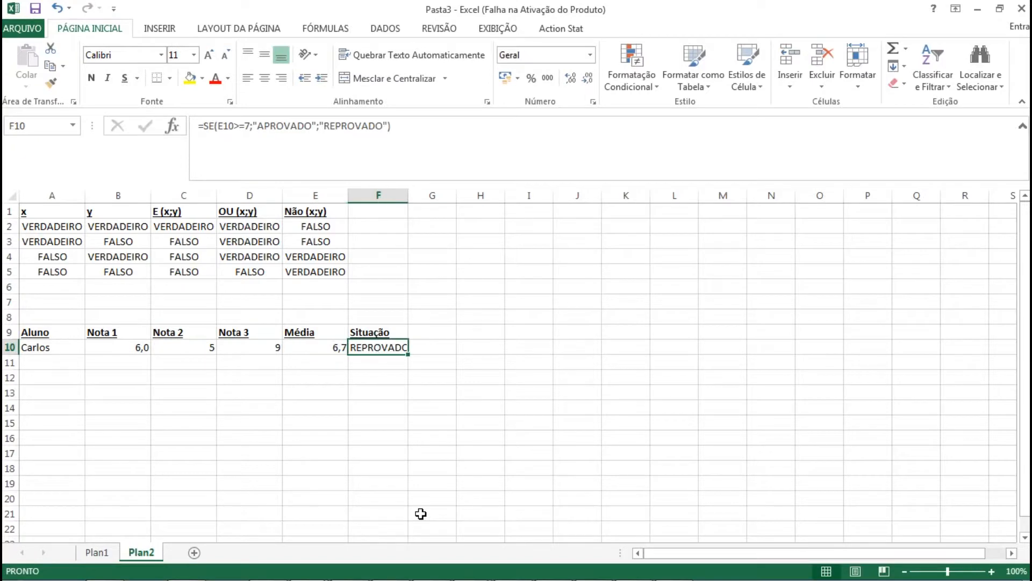
double_click(408, 195)
Undo the test changes to Nota 1 and Nota 2, and check Média and Situação in row 10.
left_click(564, 342)
key("ctrl+z")
key("ctrl+z")
key("Right")
key("Left")
key("Left")
key("Right")
key("ctrl+y")
key("Right")
key("Right")
key("Right")
key("Right")
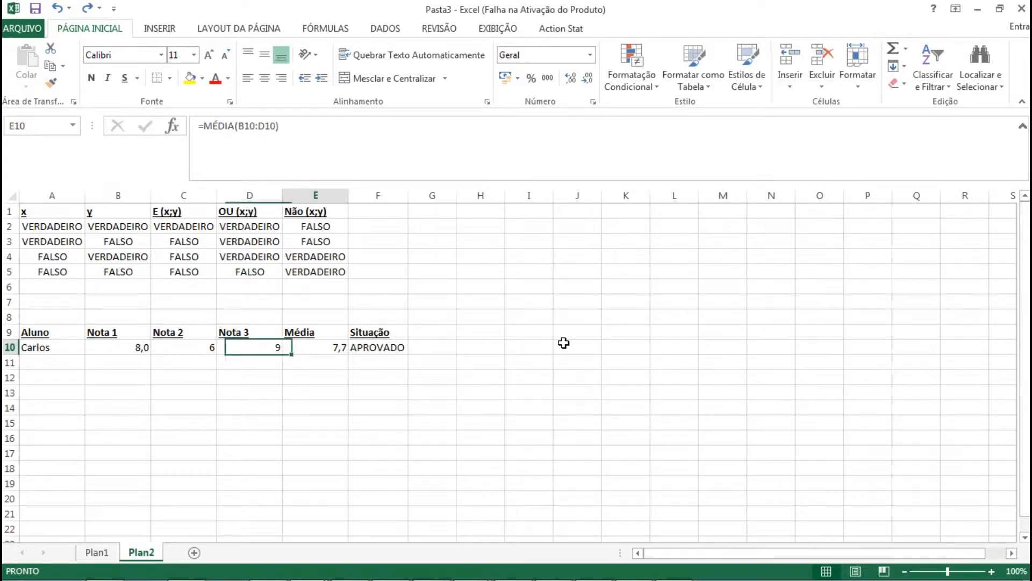
key("Right")
key("Left")
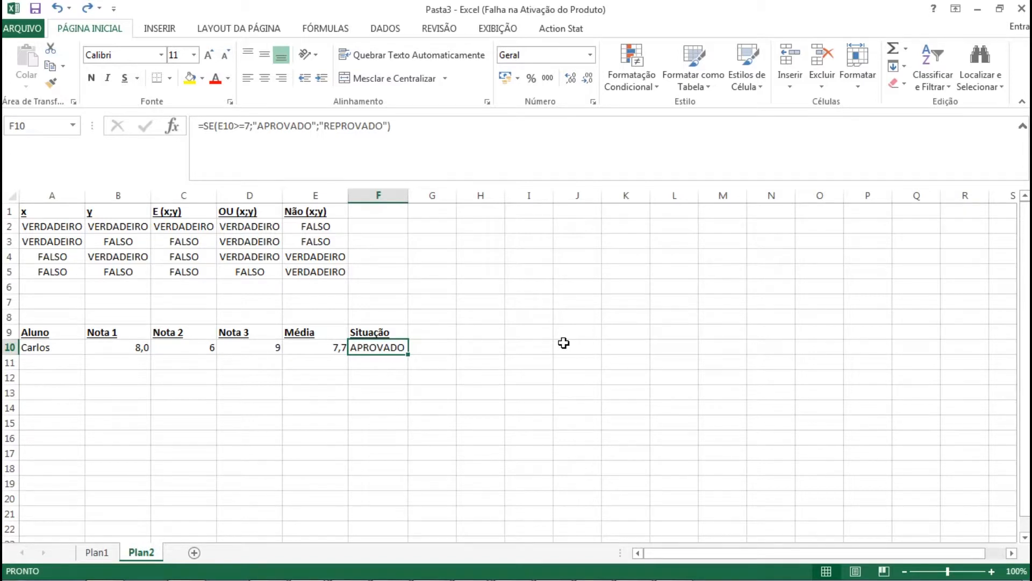
Switch to the Plan1 sheet and select the first Cargo formula, C11, in the Tabela de Funcionários.
key("ctrl+Page_Up")
key("Right")
key("Down")
key("Down")
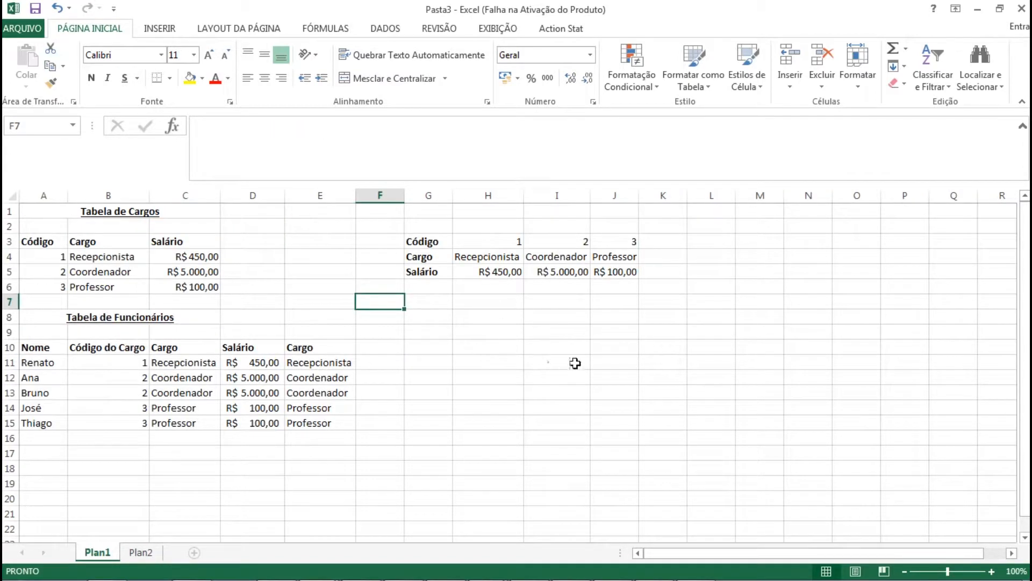
left_click(188, 365)
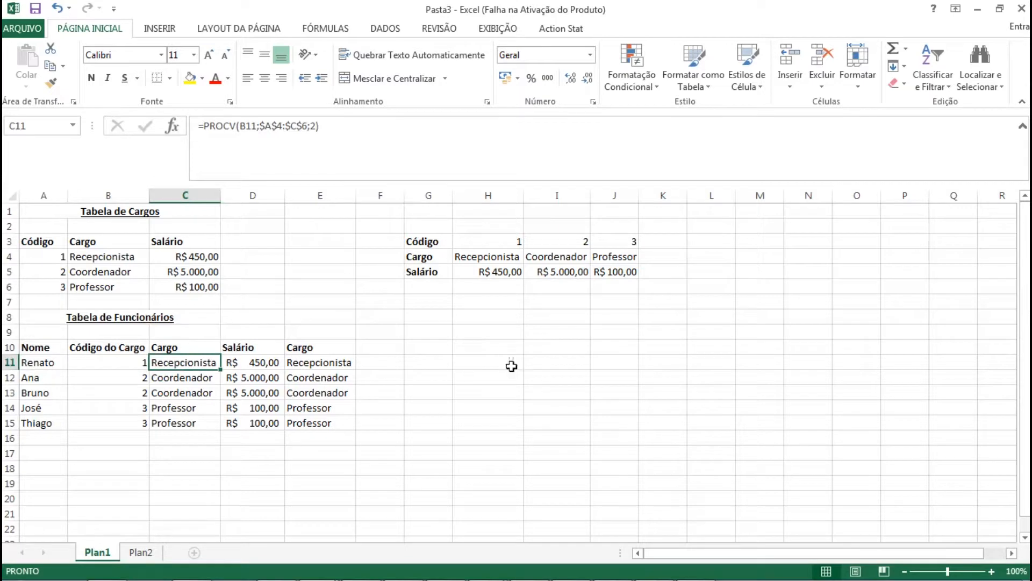
Start a fourth argument in the C11 PROCV formula and compare the VERDADEIRO and FALSO match options.
left_click(340, 128)
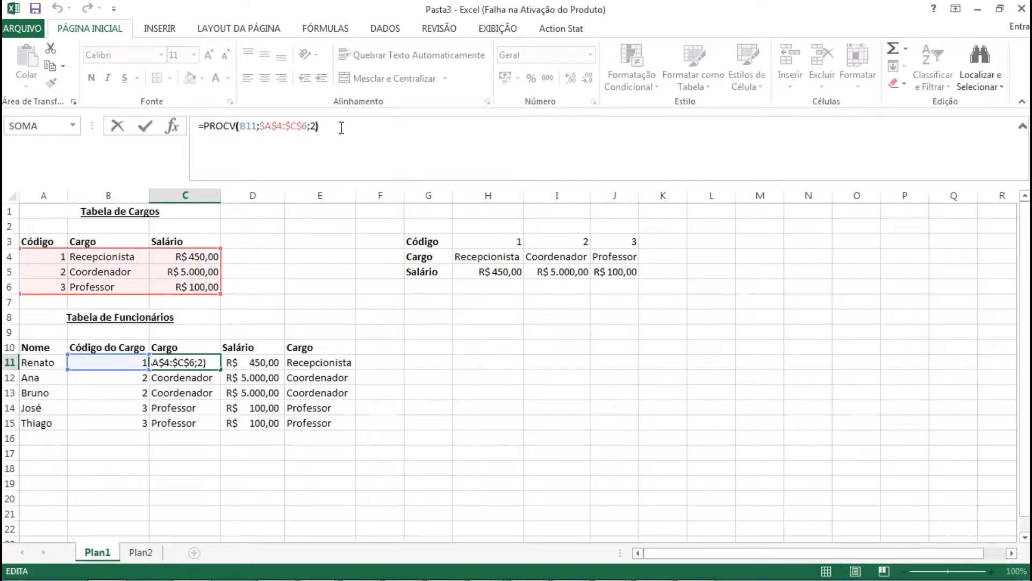
key("Left")
type(";")
key("Down")
key("Up")
key("Down")
key("Up")
key("Down")
key("Up")
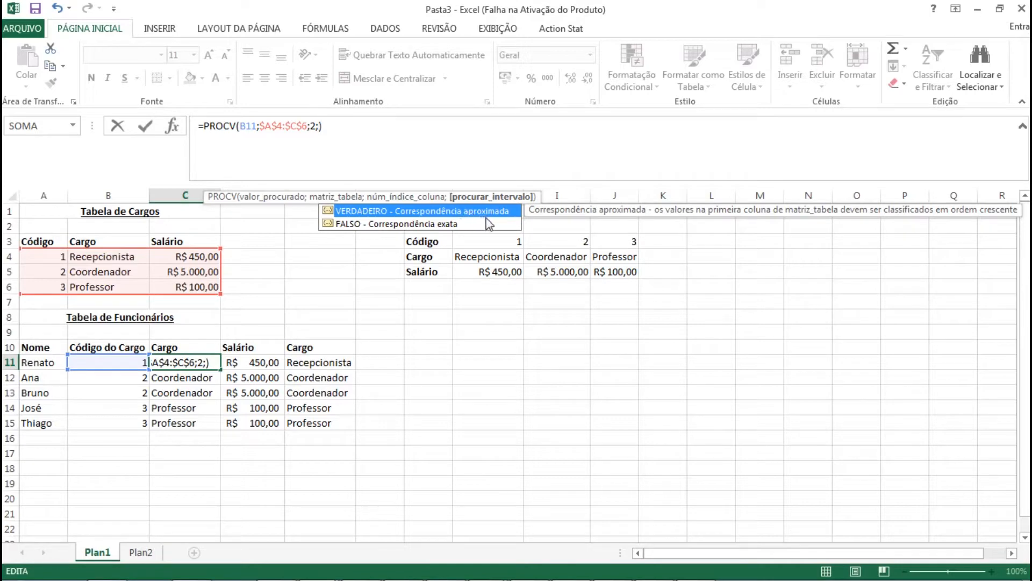
Set the C11 PROCV match argument to FALSO for an exact match, and check the codes in B11 and A4.
left_click(394, 225)
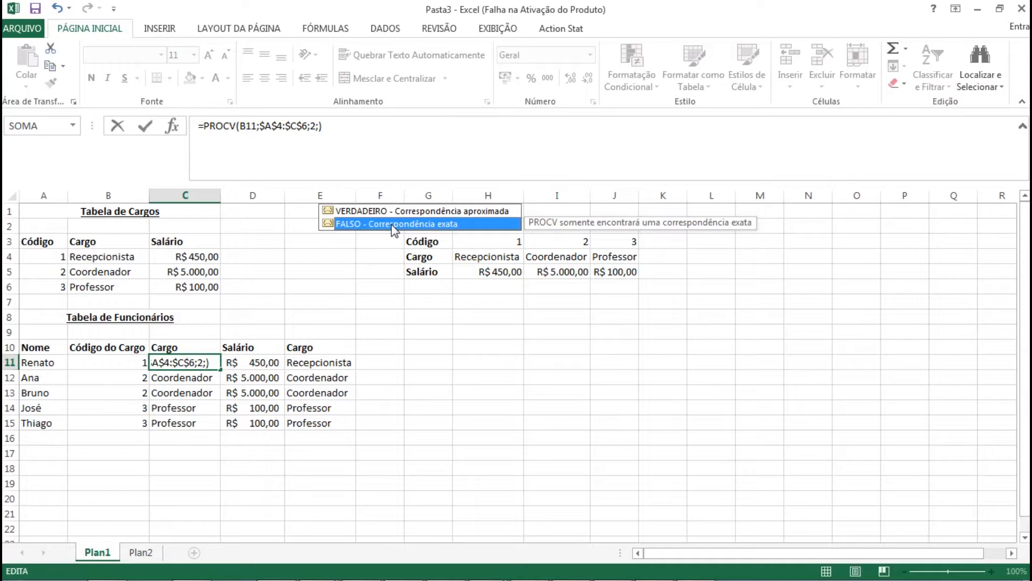
double_click(347, 225)
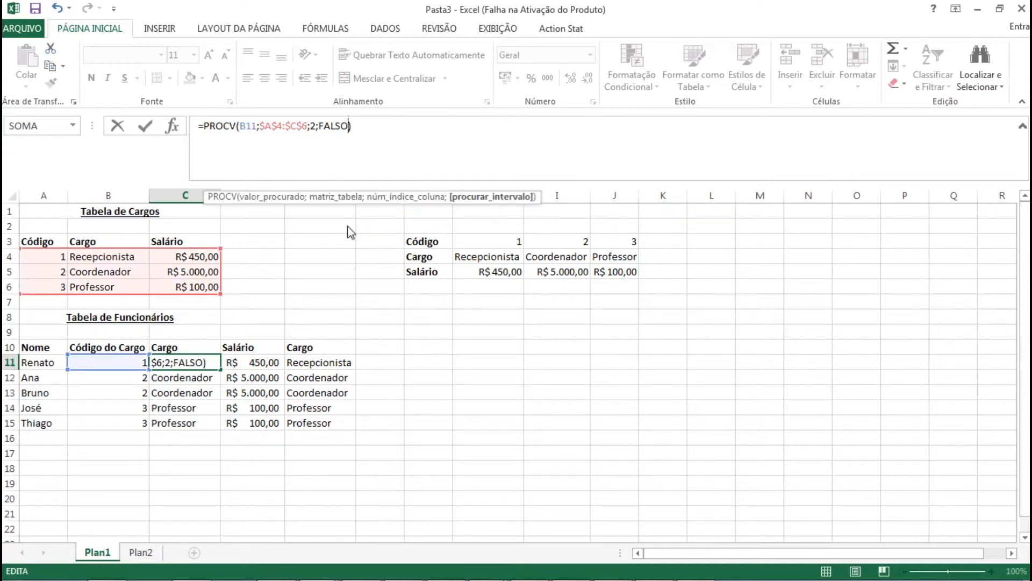
type(")")
key("Return")
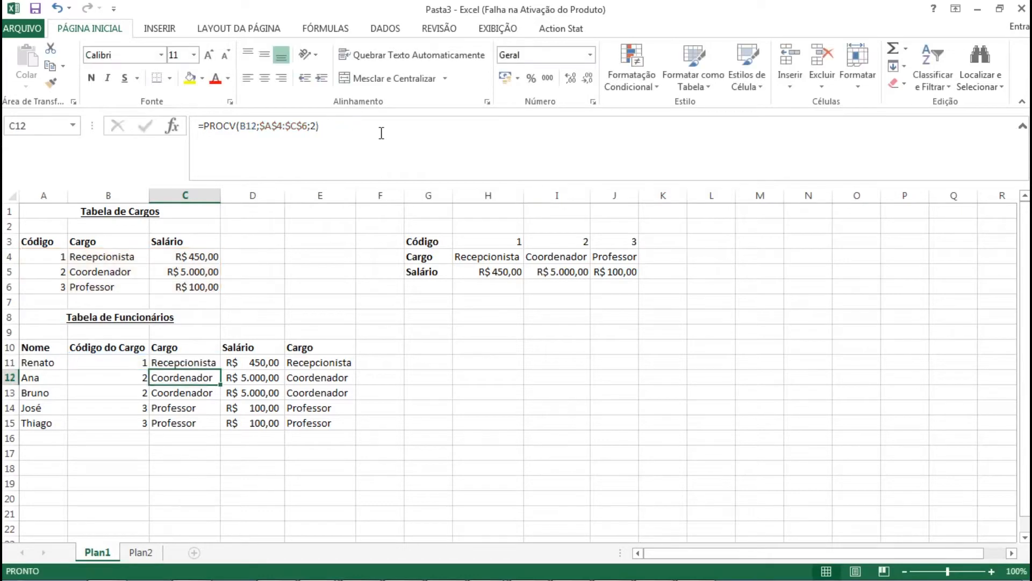
key("Up")
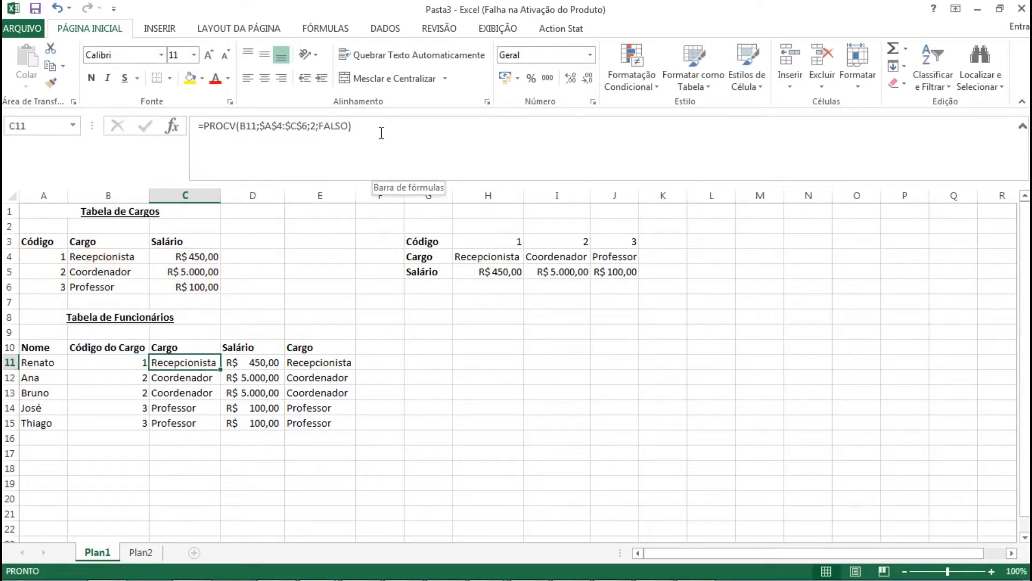
left_click(134, 362)
left_click(41, 257)
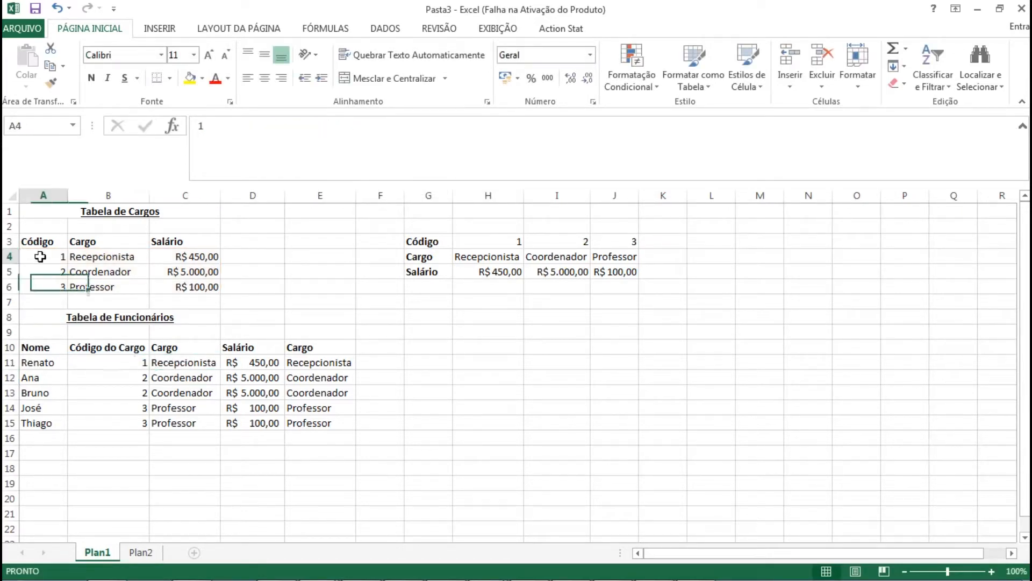
Remove the FALSO match argument from C11, restoring the formula to =PROCV(B11;$A$4:$C$6;2).
left_click(176, 363)
left_click(342, 126)
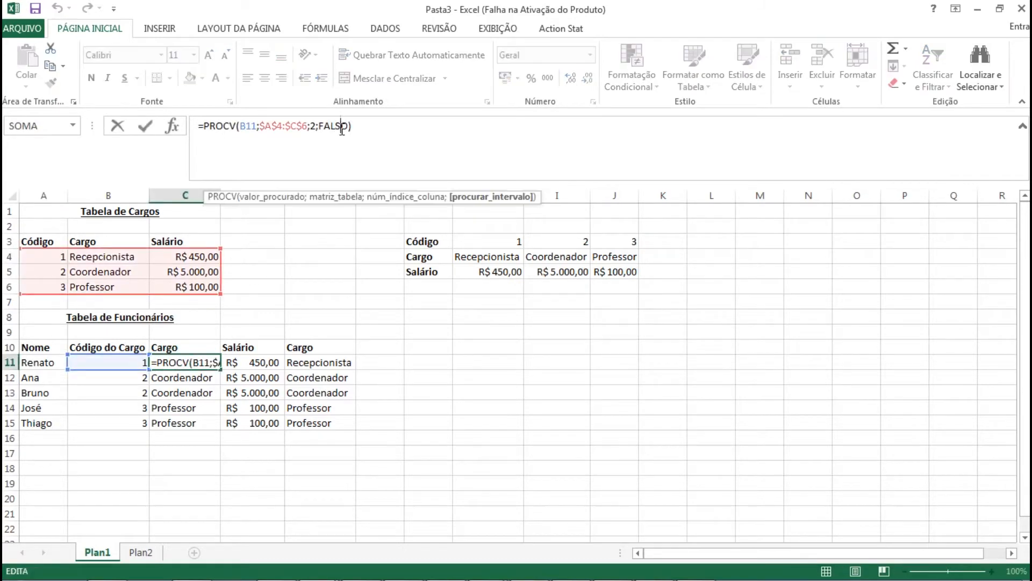
key("BackSpace")
key("BackSpace")
key("BackSpace")
key("BackSpace")
key("BackSpace")
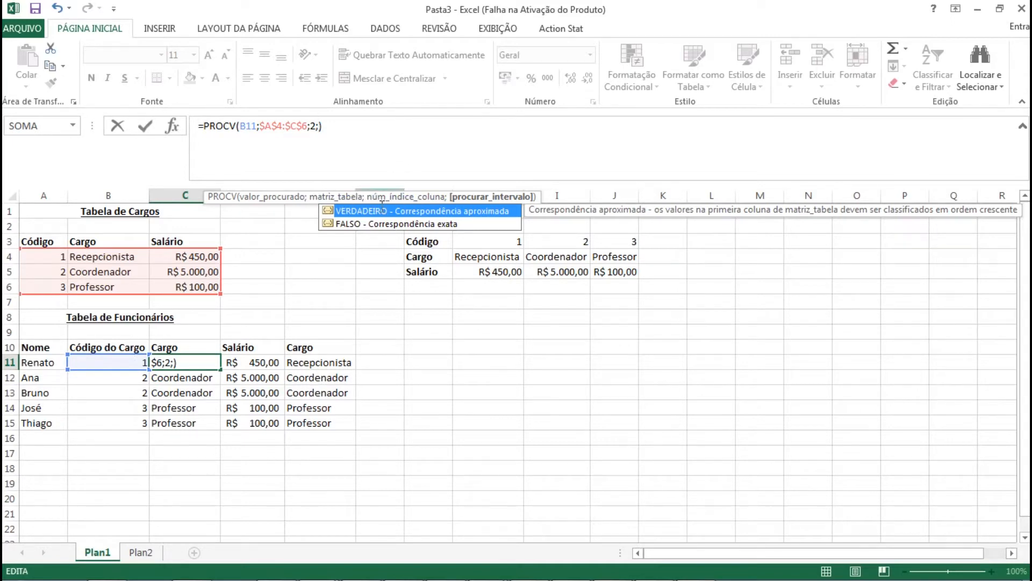
left_click(356, 147)
left_click(319, 125)
key("BackSpace")
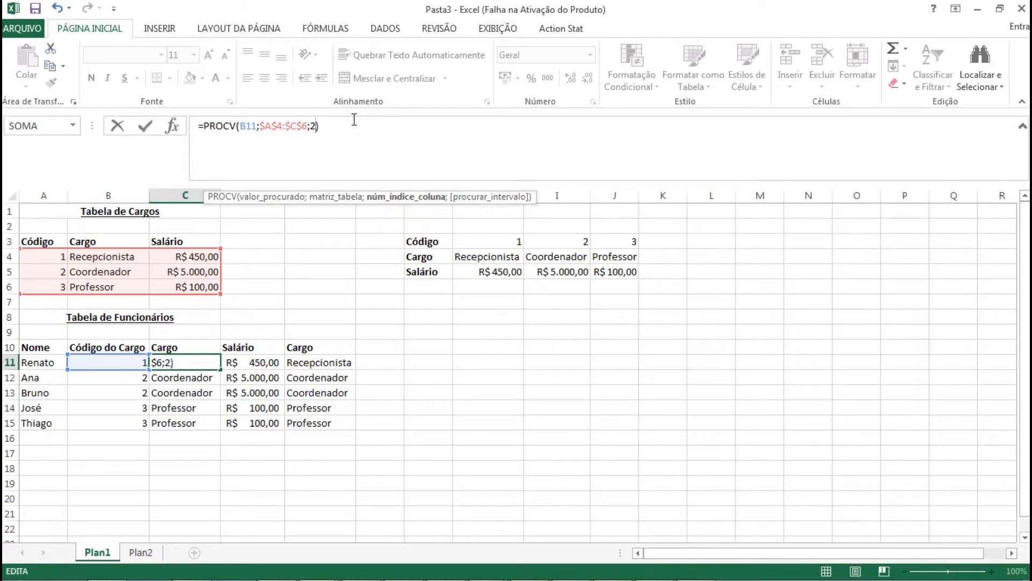
key("Return")
key("Up")
Set the Código do Cargo in B11 to 10 to test the approximate match.
key("Left")
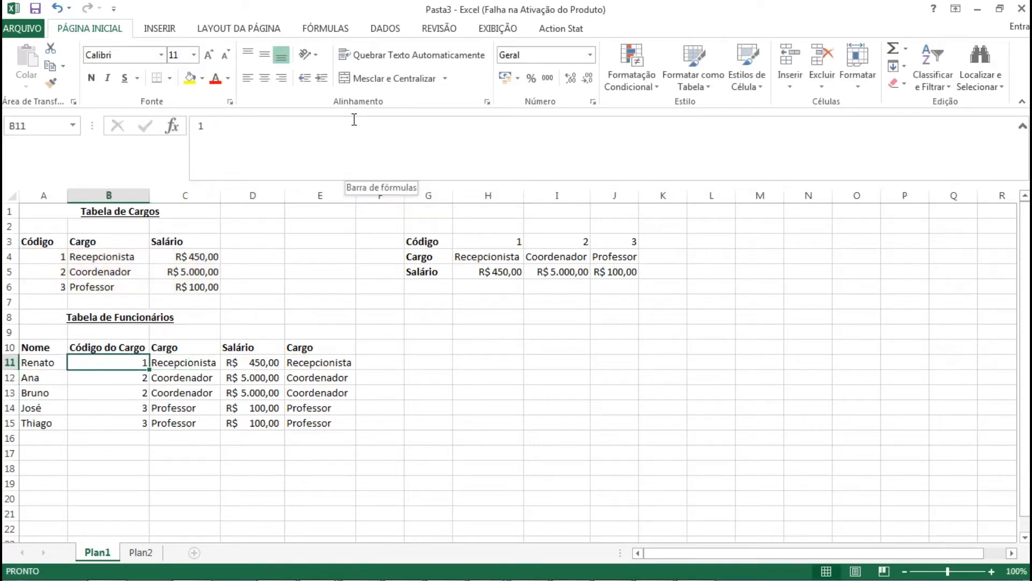
left_click(355, 119)
type("0")
key("Return")
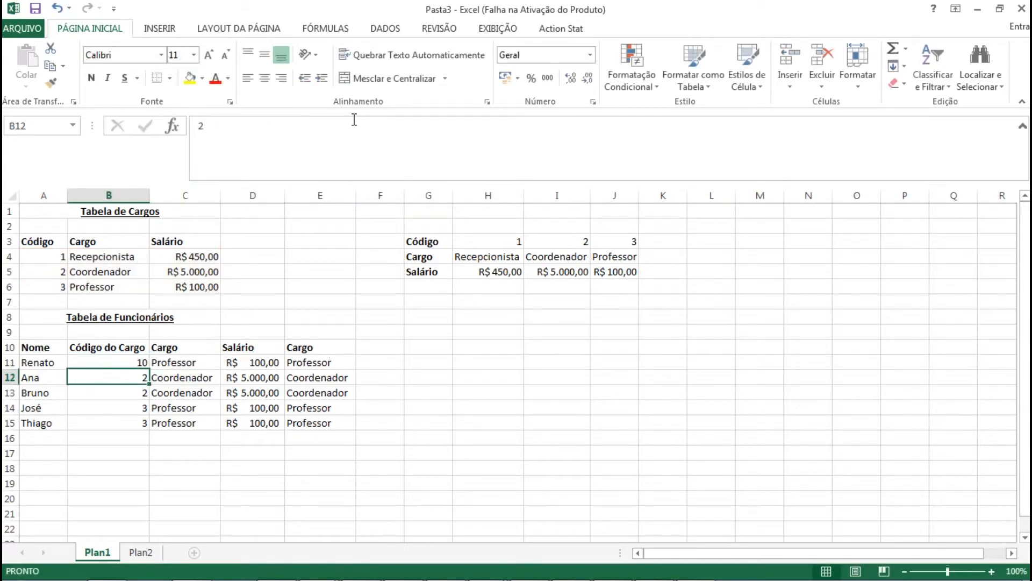
key("Up")
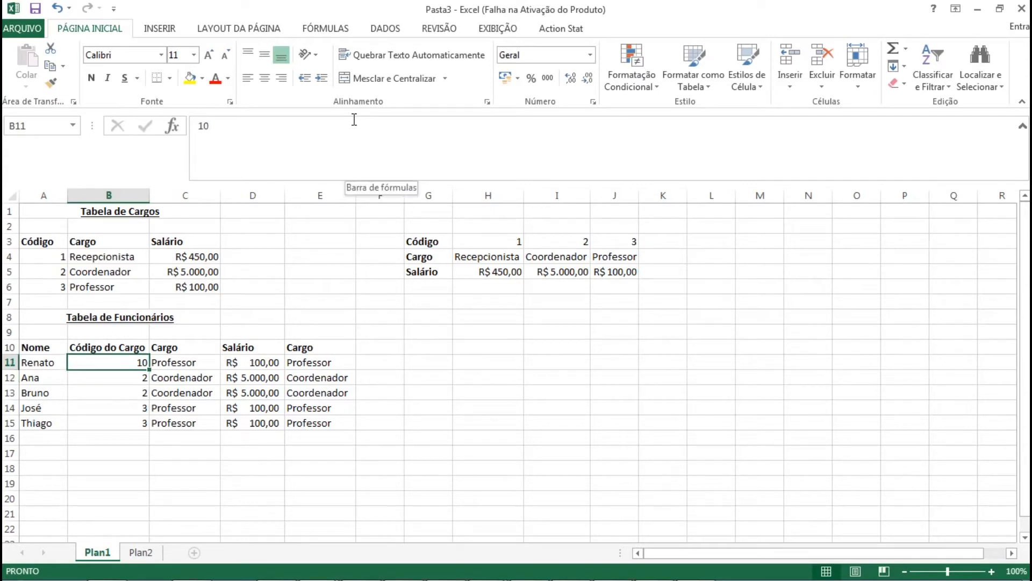
Examine the Código values in A4:A6 of the Tabela de Cargos against the code in B11.
key("Up")
key("Up")
key("Up")
key("Up")
key("Up")
key("Up")
key("Up")
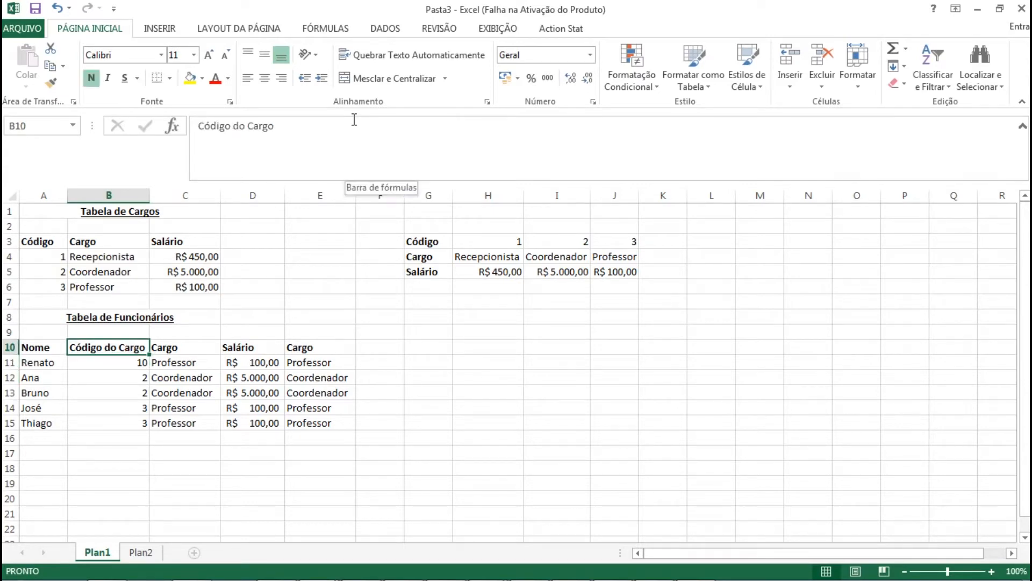
key("shift+Down")
key("shift+Down")
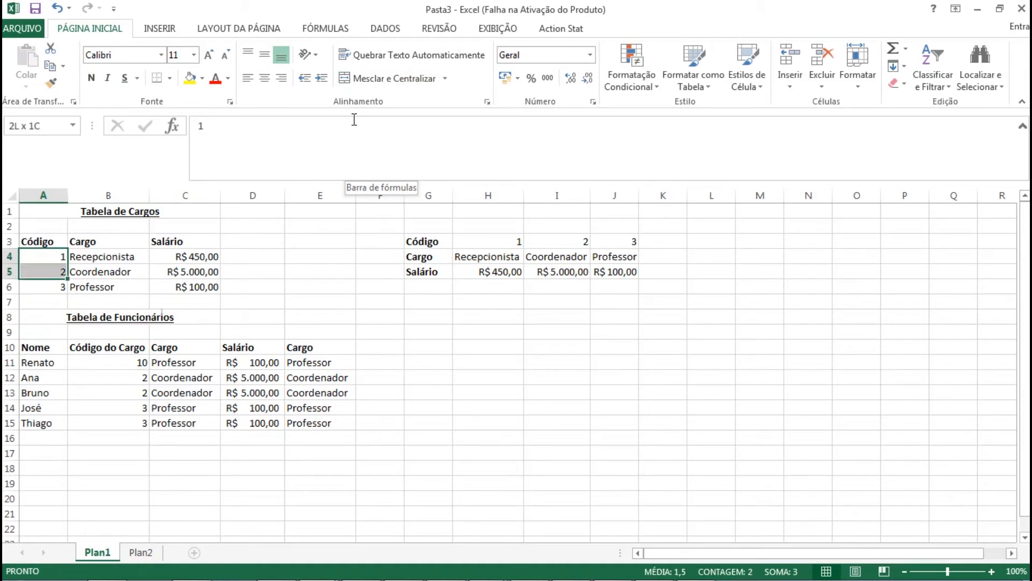
key("Down")
key("Down")
key("Down")
key("Up")
key("Up")
key("Down")
key("Down")
key("Up")
key("Down")
key("Down")
key("Down")
key("Down")
key("Down")
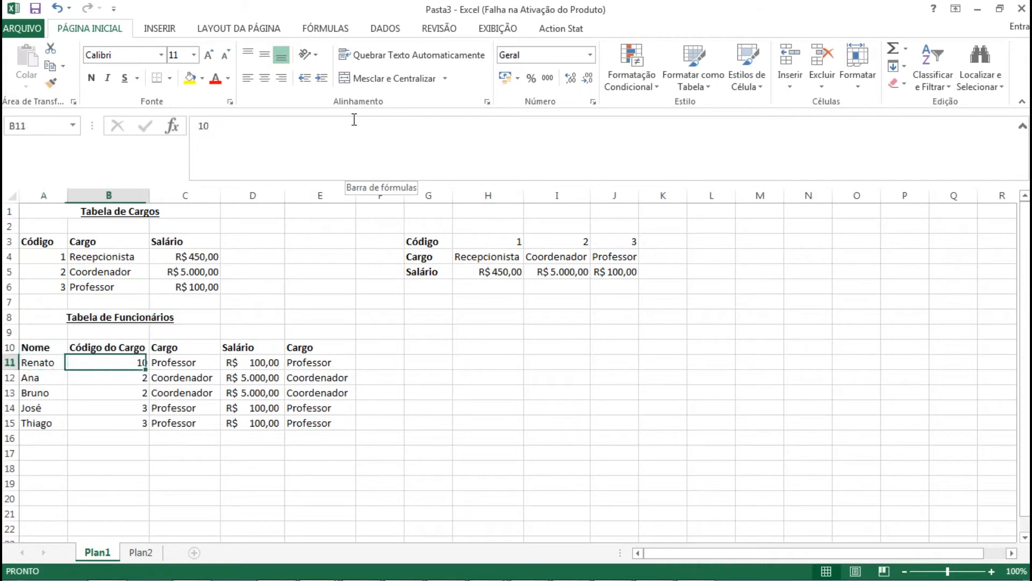
Set the Código do Cargo in B11 to 0 to test a code below the smallest one.
key("Right")
type("0")
key("Return")
key("Up")
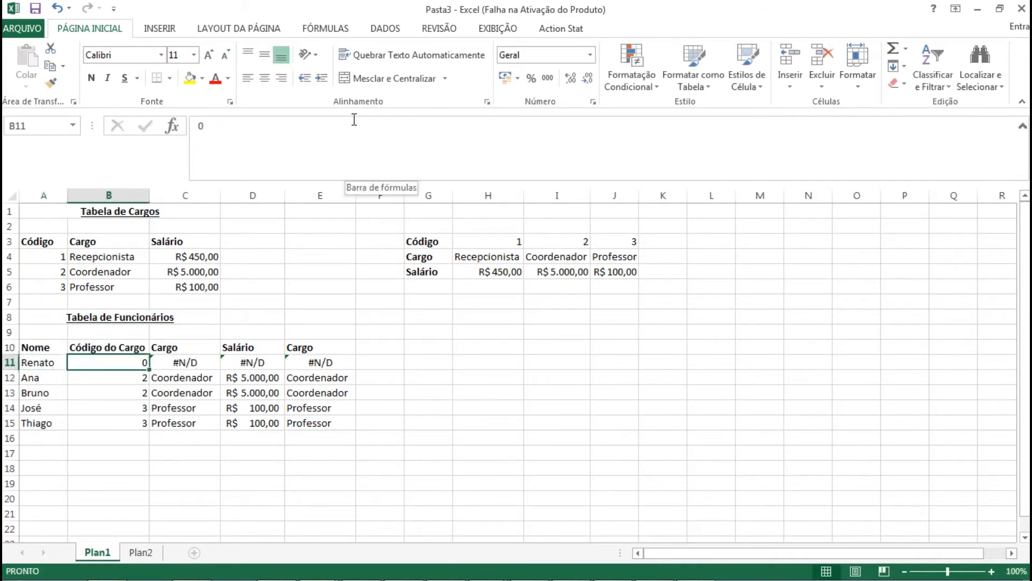
Set the Código do Cargo in B11 to 5 to test a code above the largest one in the Tabela de Cargos.
key("Right")
key("Left")
type("5")
key("Return")
key("Up")
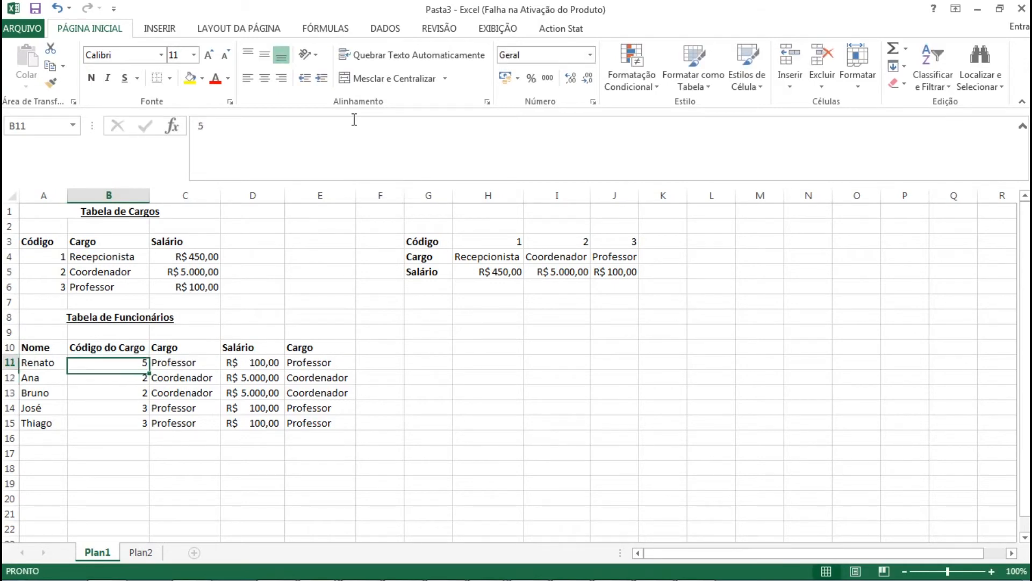
Set the Código do Cargo in B11 to 1, and switch to the PowerPoint slide on lookup and logical functions.
type("1")
key("Return")
key("Up")
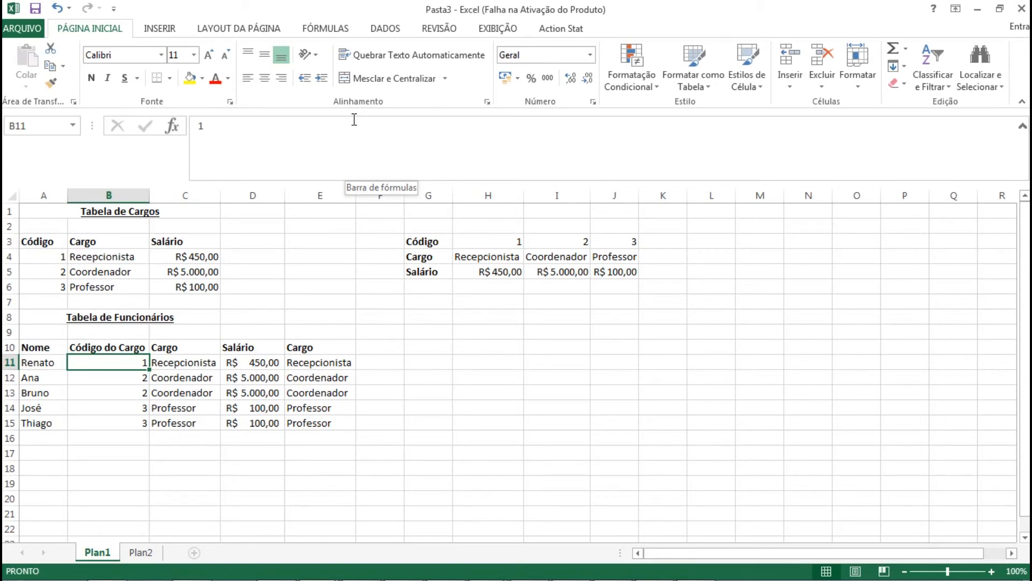
key("alt+Tab")
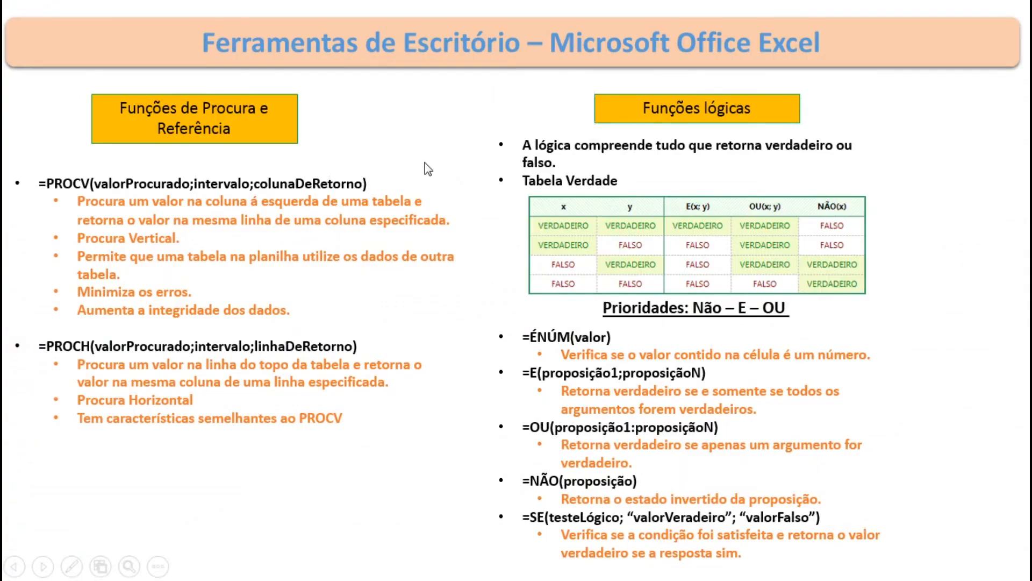